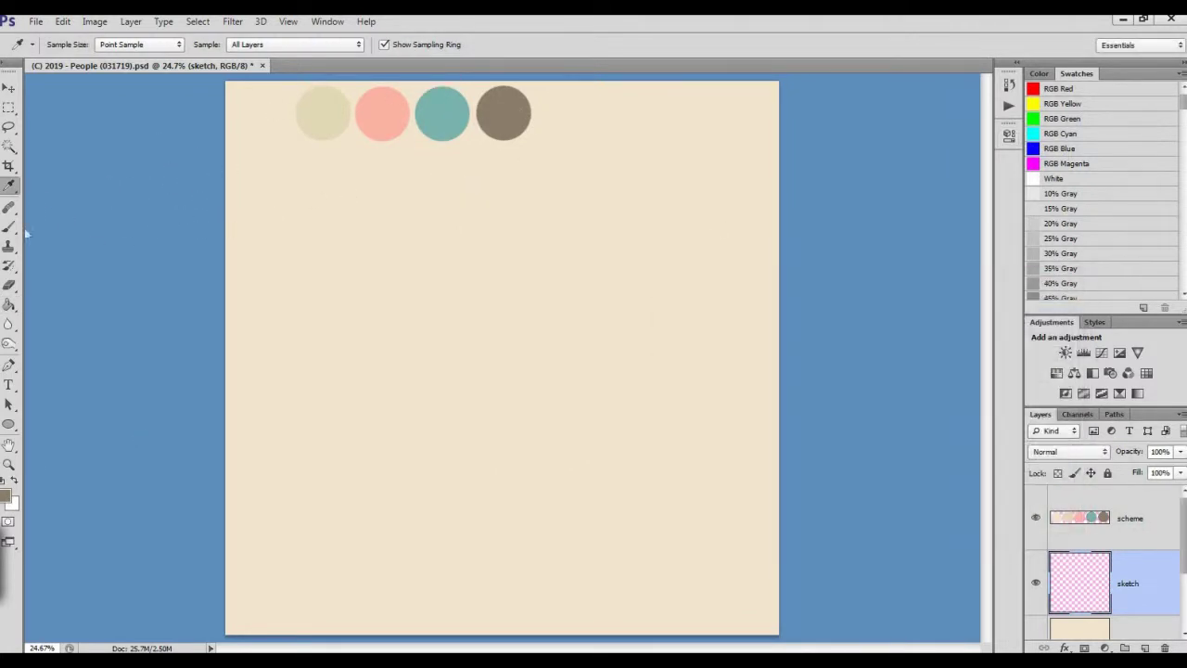
Step: Set the soft brush opacity to 21%, with pen pressure controlling opacity
left_click(246, 64)
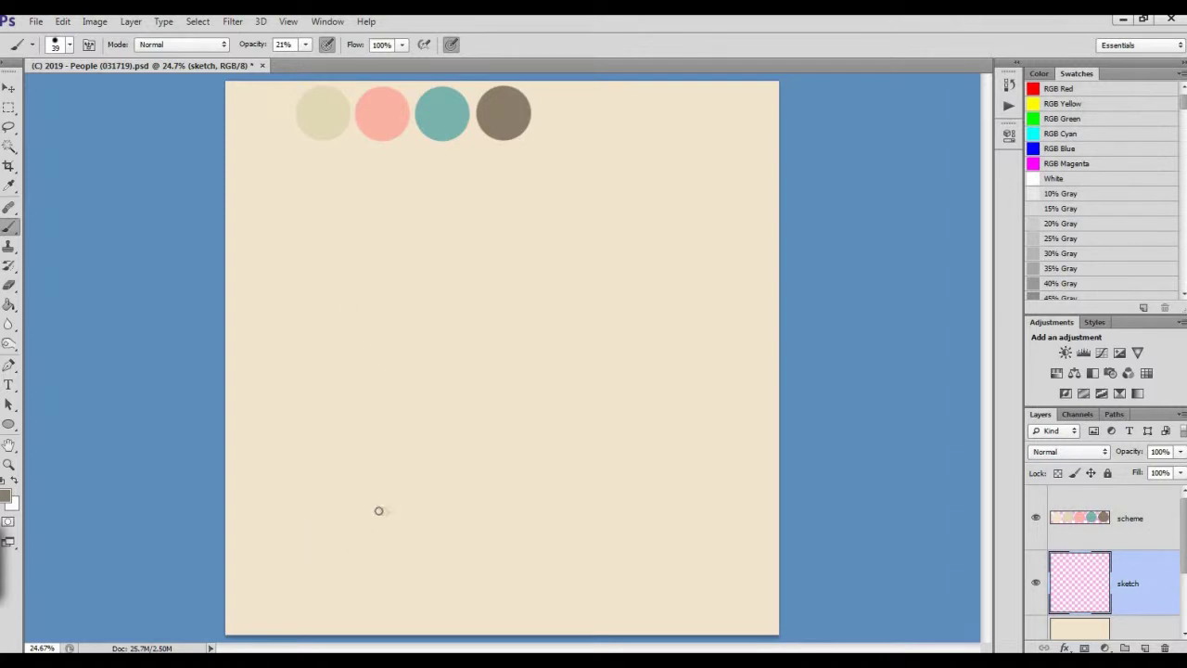
left_click(1009, 105)
Step: Sketch the almond eye outline: the upper lid arc, lower curve and left side
mouse_move(437, 354)
left_mouse_down()
mouse_move(437, 344)
mouse_move(597, 281)
mouse_move(671, 337)
mouse_move(415, 399)
left_mouse_up()
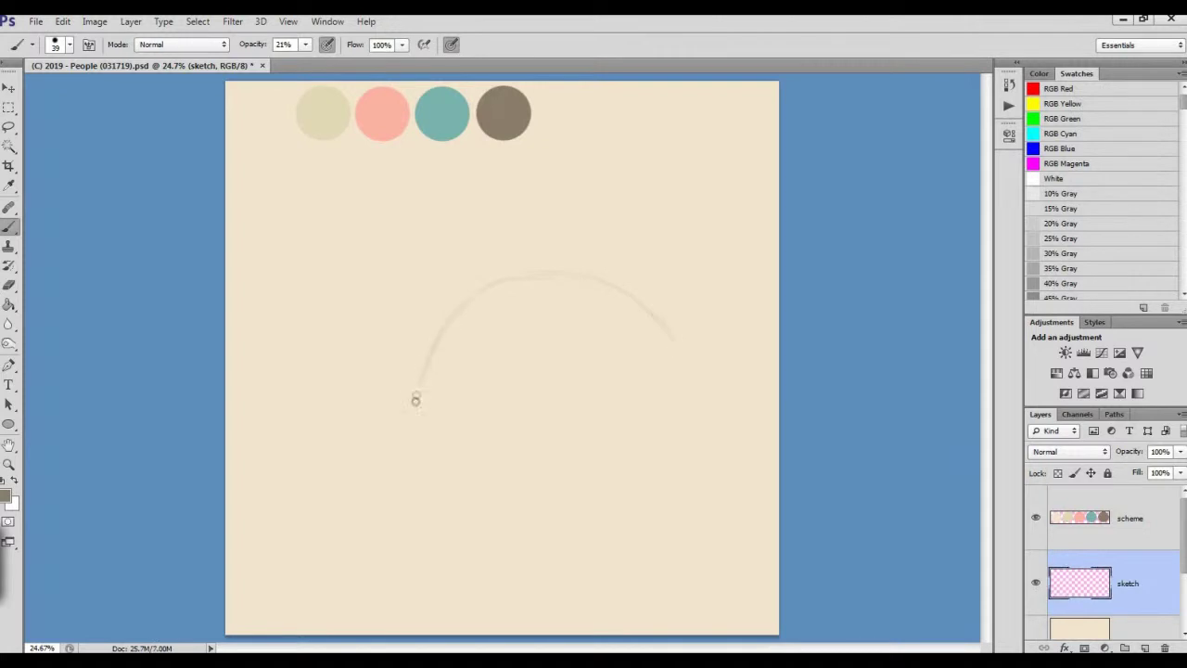
mouse_move(695, 366)
left_mouse_down()
mouse_move(606, 424)
mouse_move(528, 438)
left_mouse_up()
left_click_drag(436, 340, 437, 413)
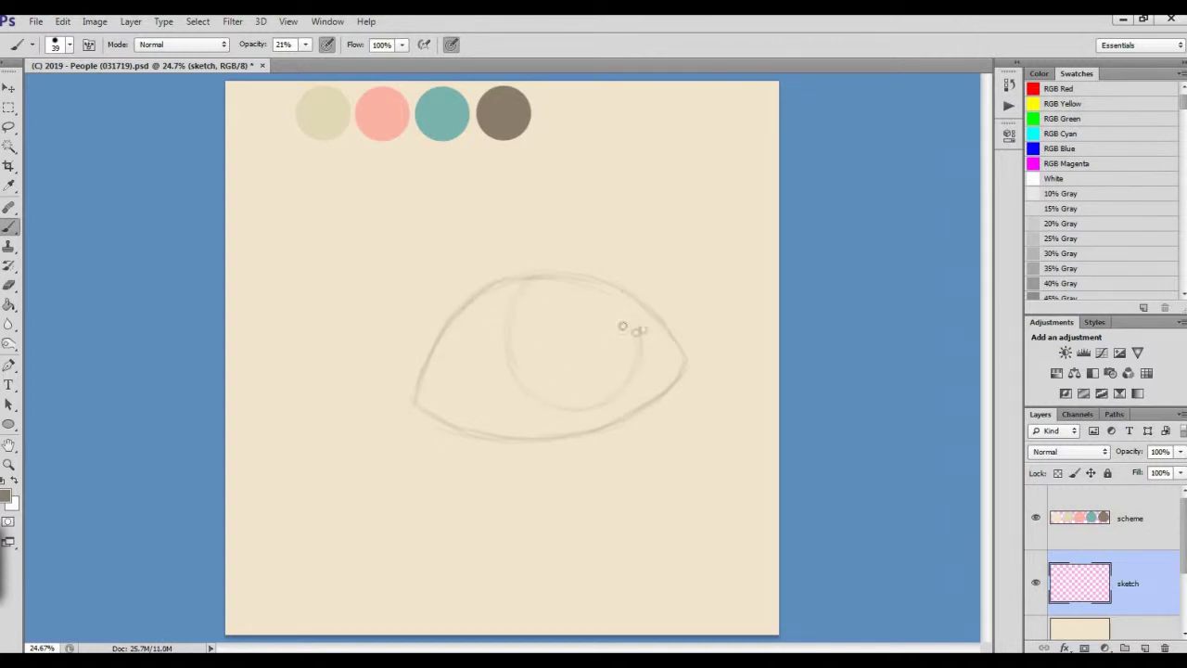
Step: Sketch the iris edge and pupil circle, and reinforce the upper lid line
left_click_drag(524, 293, 509, 348)
left_click_drag(597, 276, 508, 281)
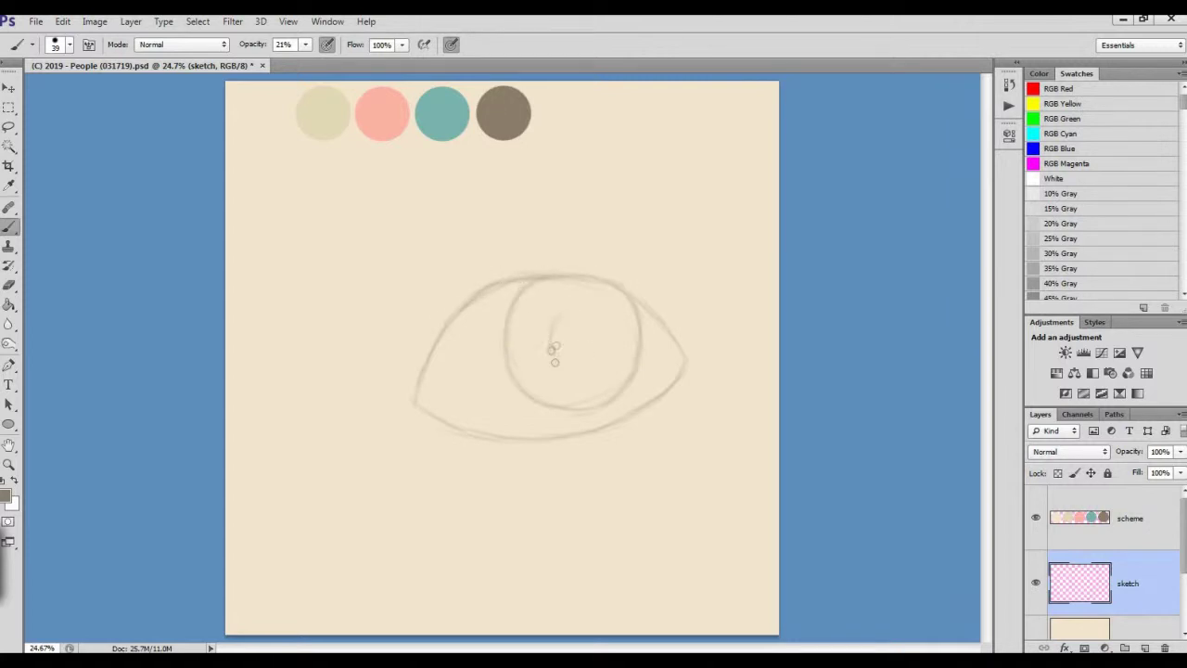
left_click_drag(561, 318, 602, 343)
key("e")
left_click(68, 45)
Step: Enlarge the eraser to 81 px and sample the light beige background as paint colour
left_click_drag(28, 80, 47, 80)
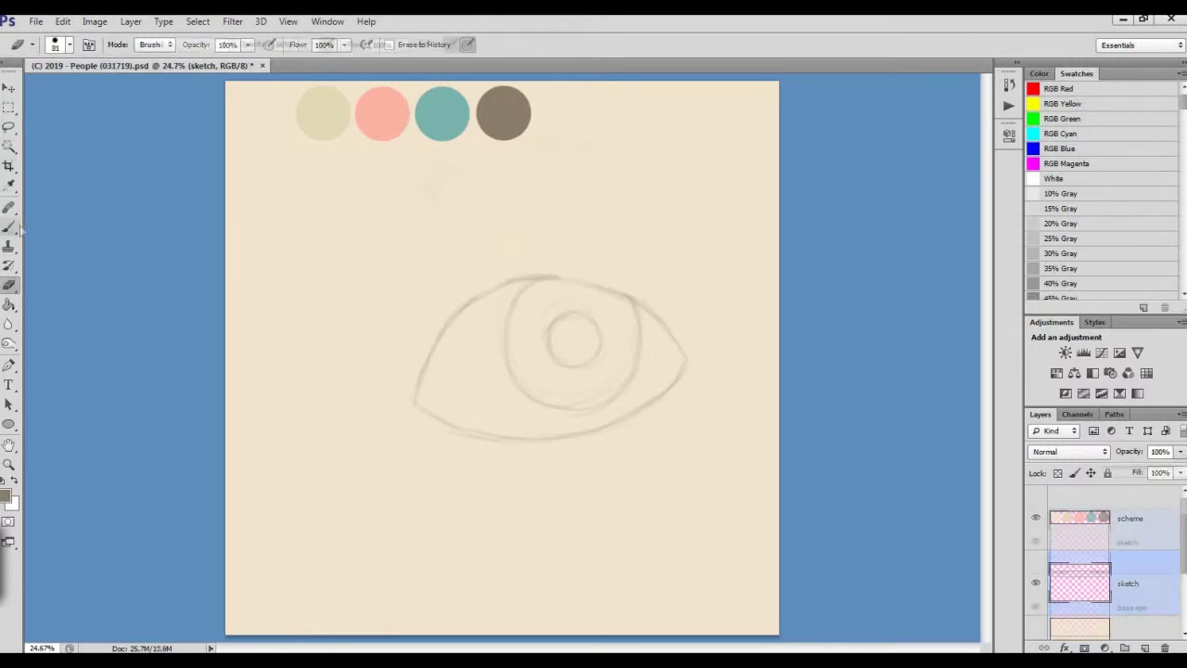
key("b")
left_click(10, 499)
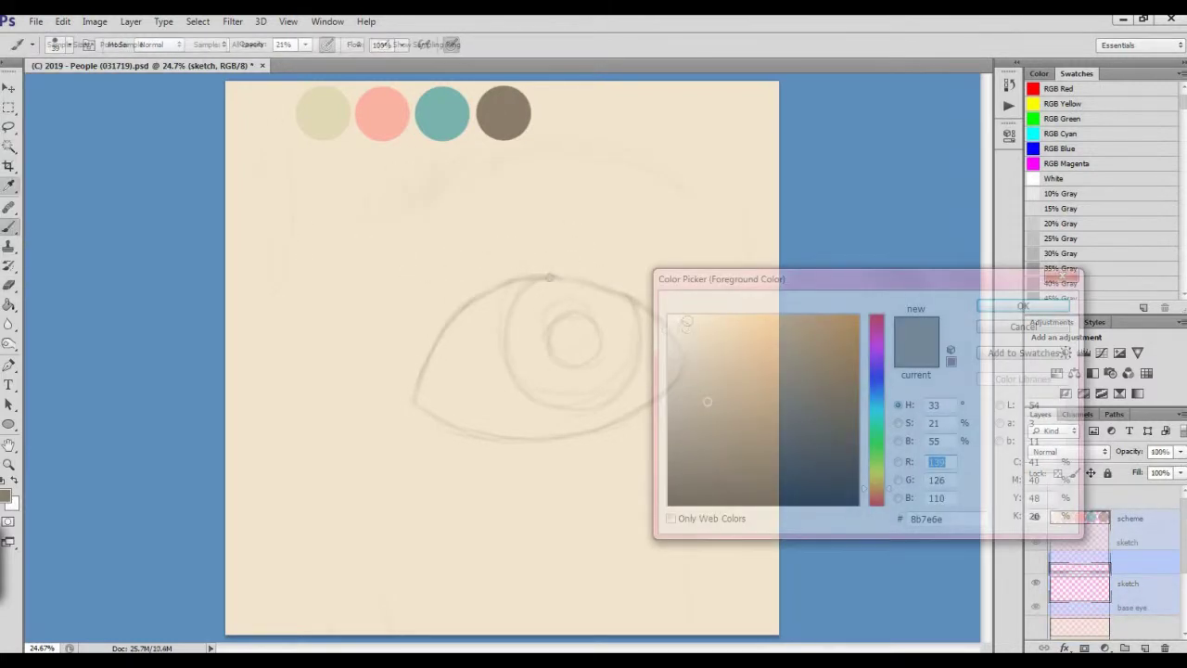
left_click(339, 399)
left_click(1023, 306)
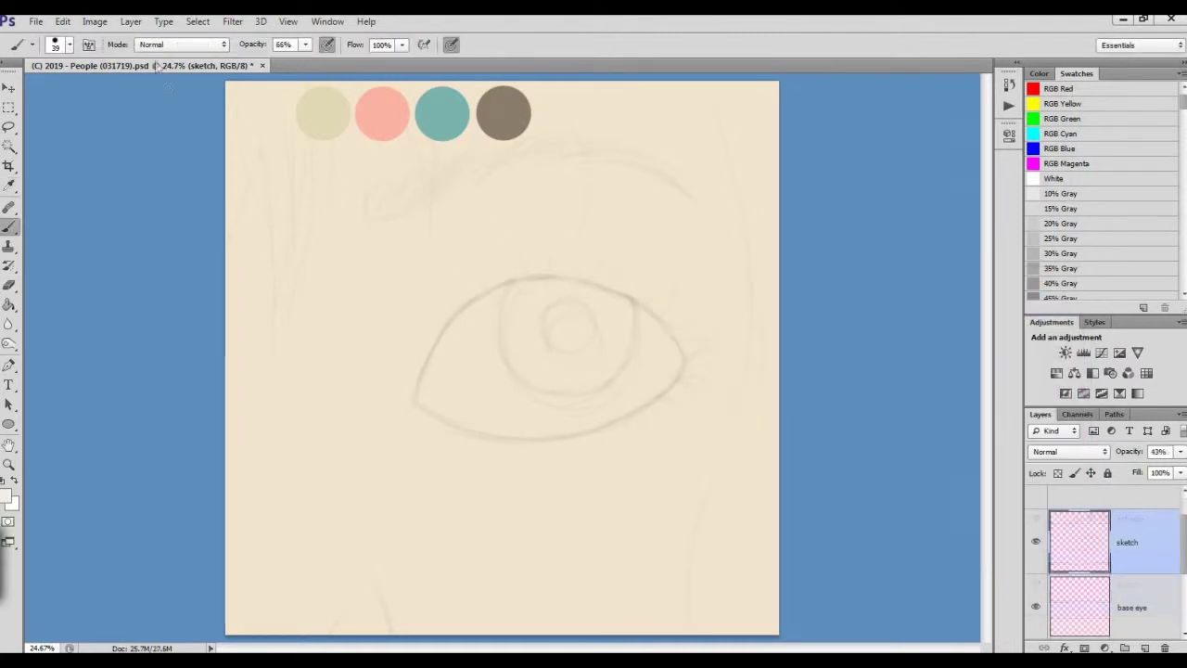
Step: Paint a beige highlight along the lower eyelid
left_click(69, 44)
left_click(420, 398)
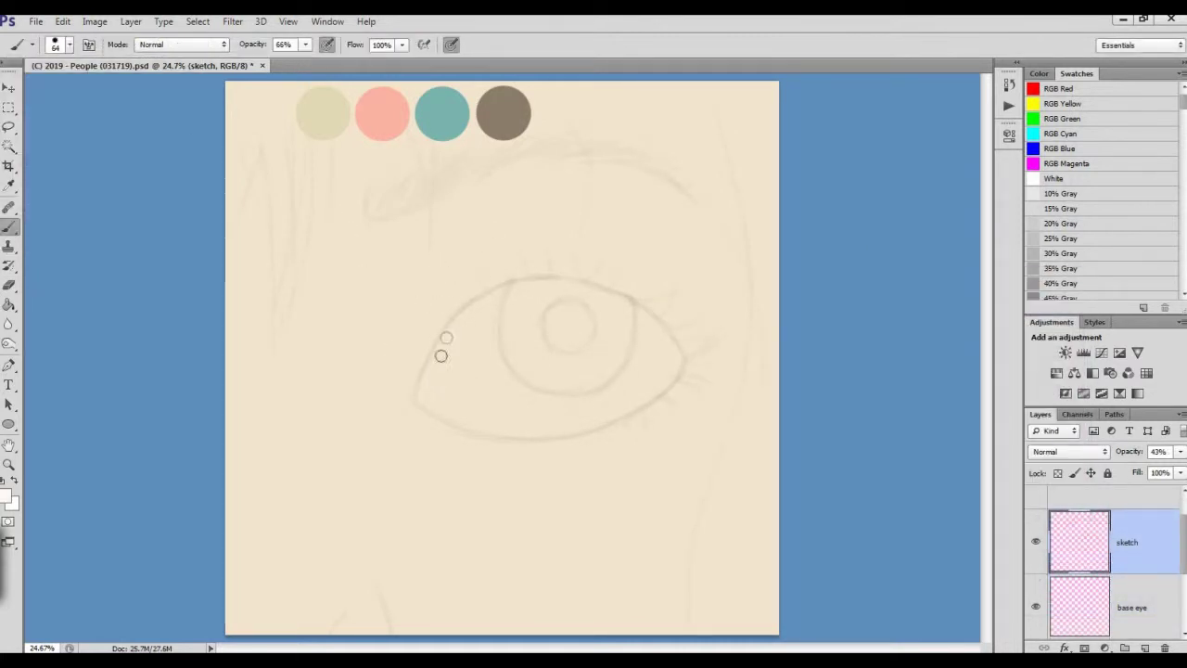
mouse_move(425, 404)
left_mouse_down()
mouse_move(635, 360)
mouse_move(528, 398)
mouse_move(509, 289)
mouse_move(519, 366)
mouse_move(621, 355)
mouse_move(566, 288)
mouse_move(469, 367)
mouse_move(480, 395)
mouse_move(488, 339)
mouse_move(490, 416)
mouse_move(575, 393)
mouse_move(575, 417)
mouse_move(646, 347)
mouse_move(671, 352)
mouse_move(599, 395)
mouse_move(503, 411)
mouse_move(479, 334)
mouse_move(497, 326)
mouse_move(443, 358)
mouse_move(435, 374)
mouse_move(479, 352)
mouse_move(421, 388)
mouse_move(443, 340)
mouse_move(504, 290)
mouse_move(474, 422)
left_mouse_up()
Step: Pick coral pink from the colour scheme and dab it over the iris
left_click(11, 499)
left_click(1028, 306)
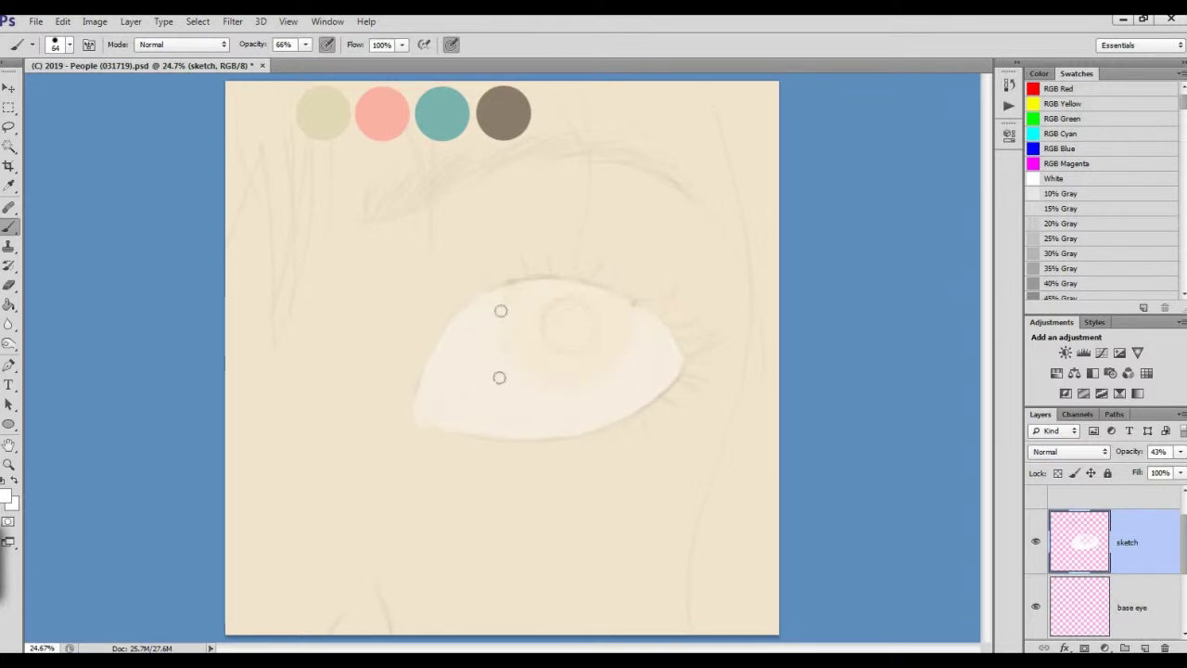
left_click(382, 114, "alt")
left_click(566, 329)
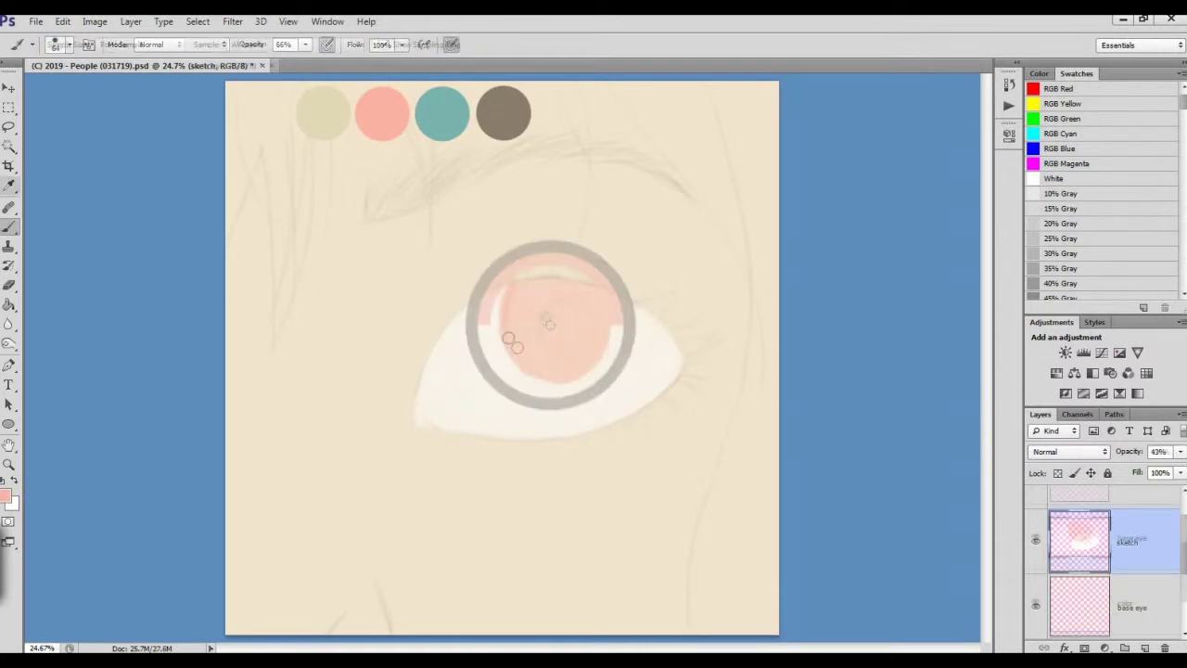
Step: On the base eye layer at 37% opacity, shade the iris's top, upper right and upper left with teal
key("alt+bracketleft")
key("3")
key("7")
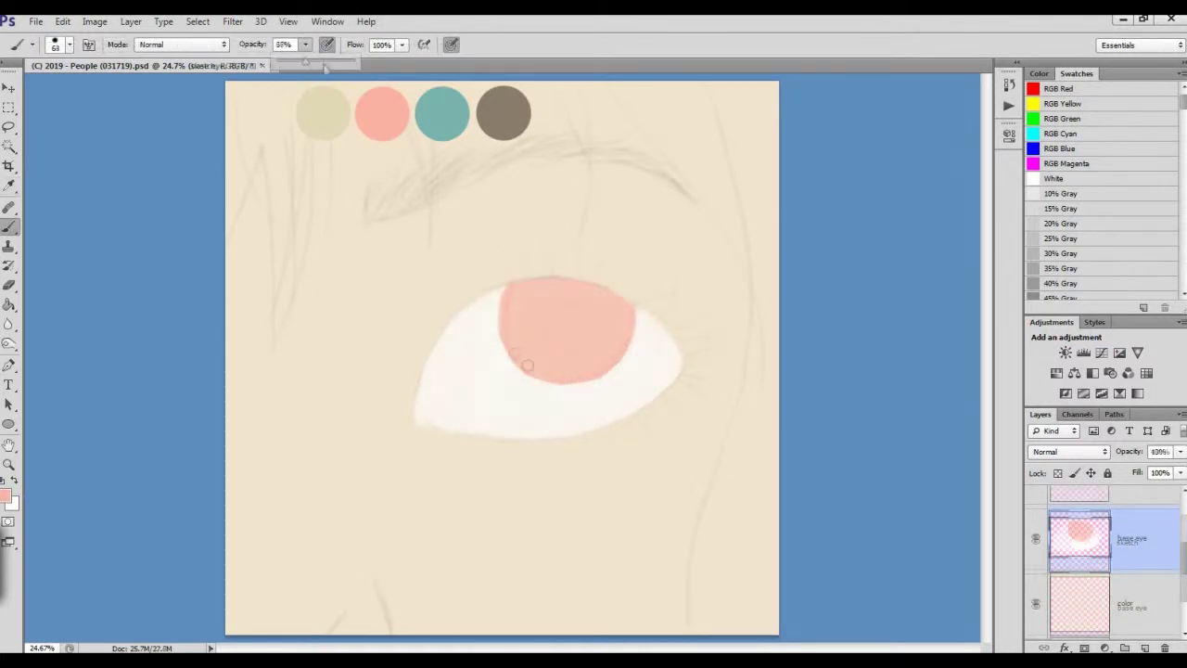
left_click(517, 230, "alt")
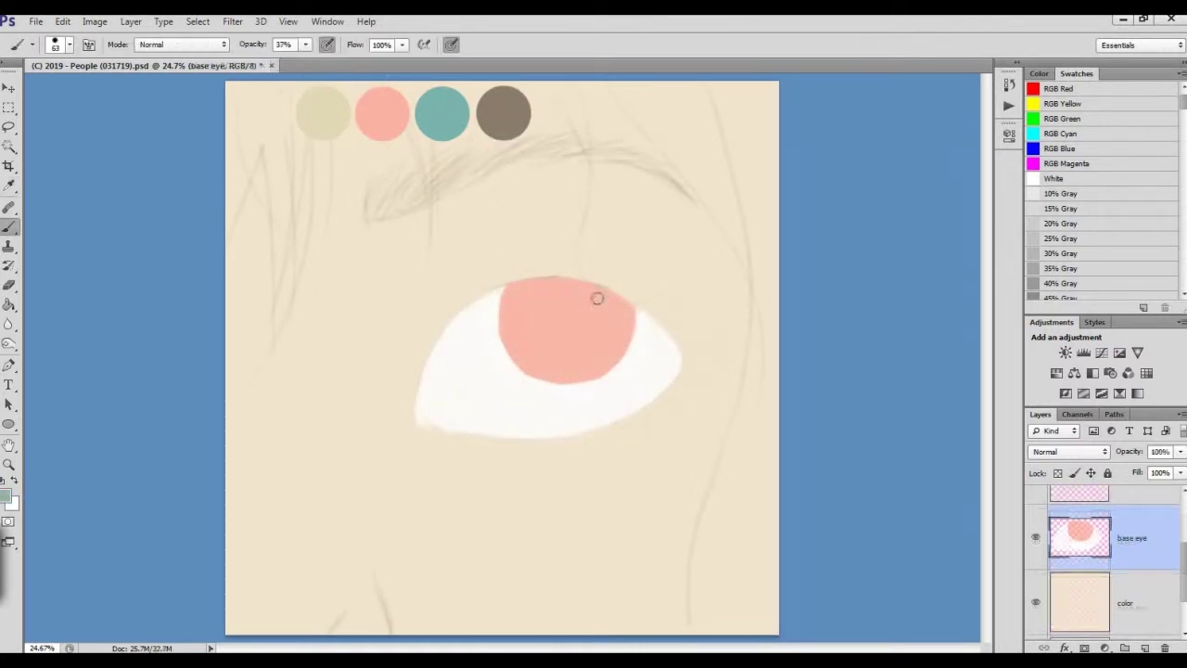
mouse_move(591, 292)
left_mouse_down()
mouse_move(529, 283)
mouse_move(505, 294)
mouse_move(548, 291)
left_mouse_up()
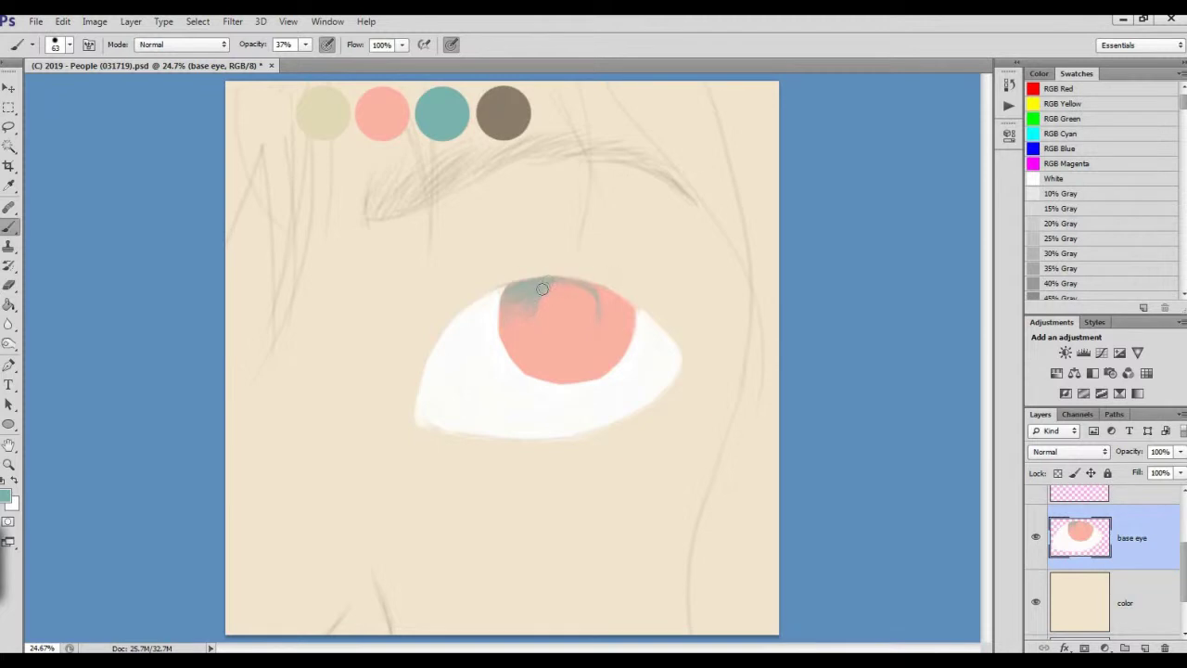
mouse_move(609, 290)
left_mouse_down()
mouse_move(633, 313)
mouse_move(619, 354)
left_mouse_up()
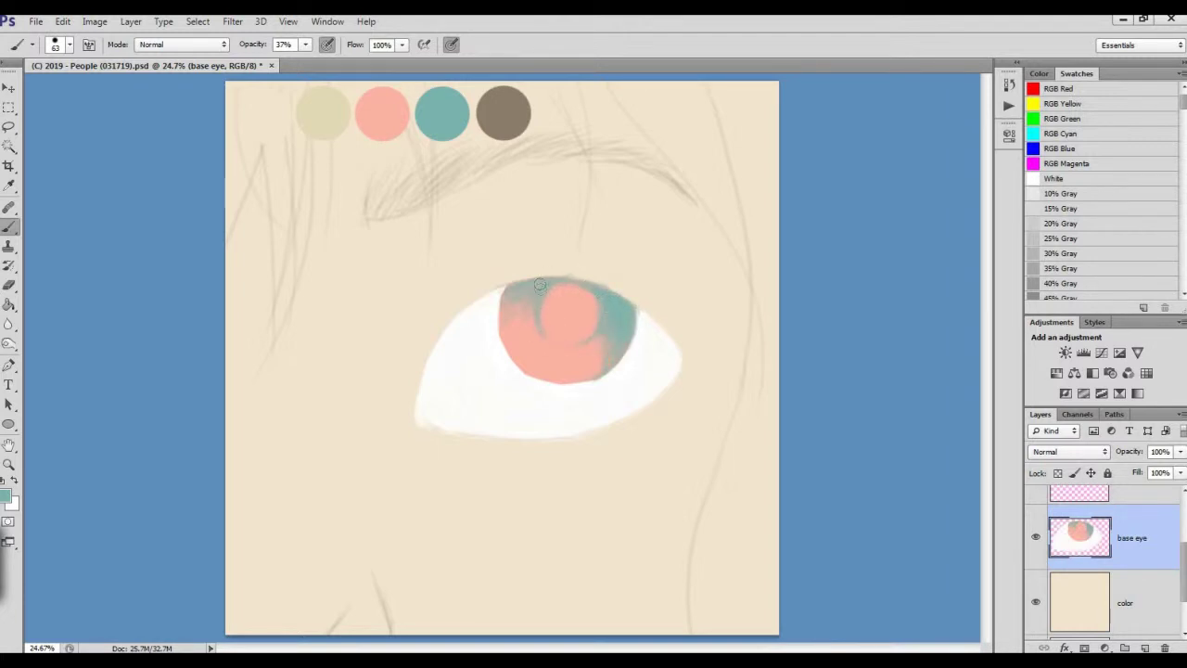
left_click_drag(516, 287, 499, 316)
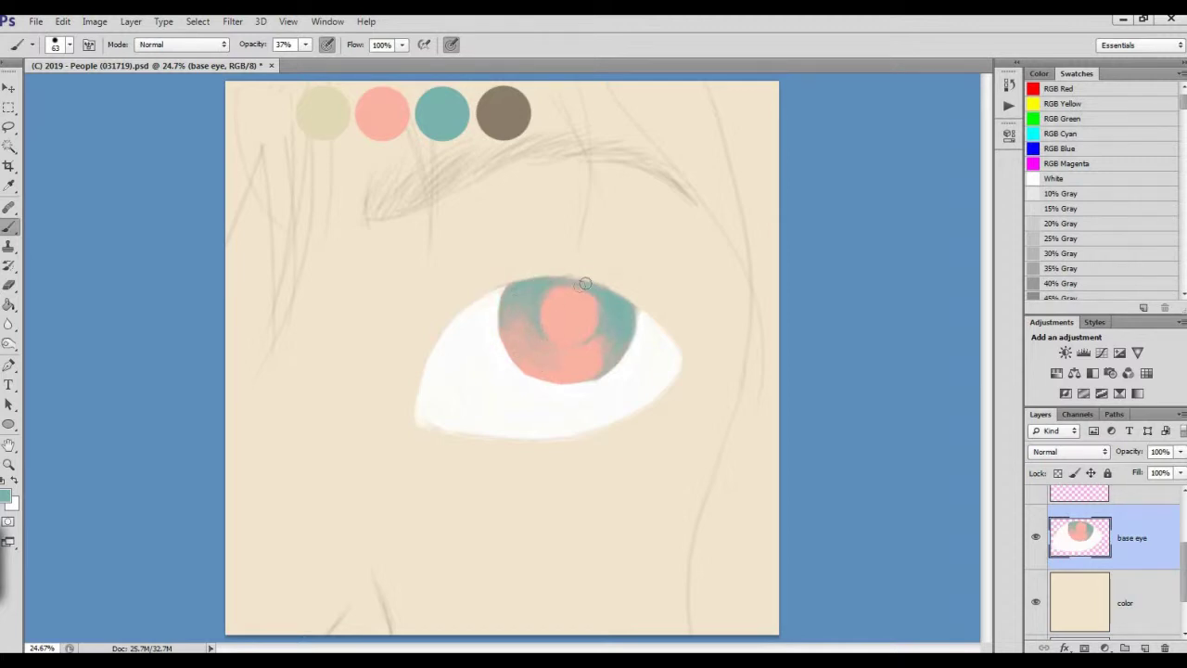
Step: Paint a brown pupil in the iris centre, then sample the iris teal at 22% opacity
left_click(498, 111, "alt")
mouse_move(556, 292)
left_mouse_down()
mouse_move(541, 316)
mouse_move(567, 298)
mouse_move(568, 320)
mouse_move(590, 313)
mouse_move(575, 299)
mouse_move(561, 320)
left_mouse_up()
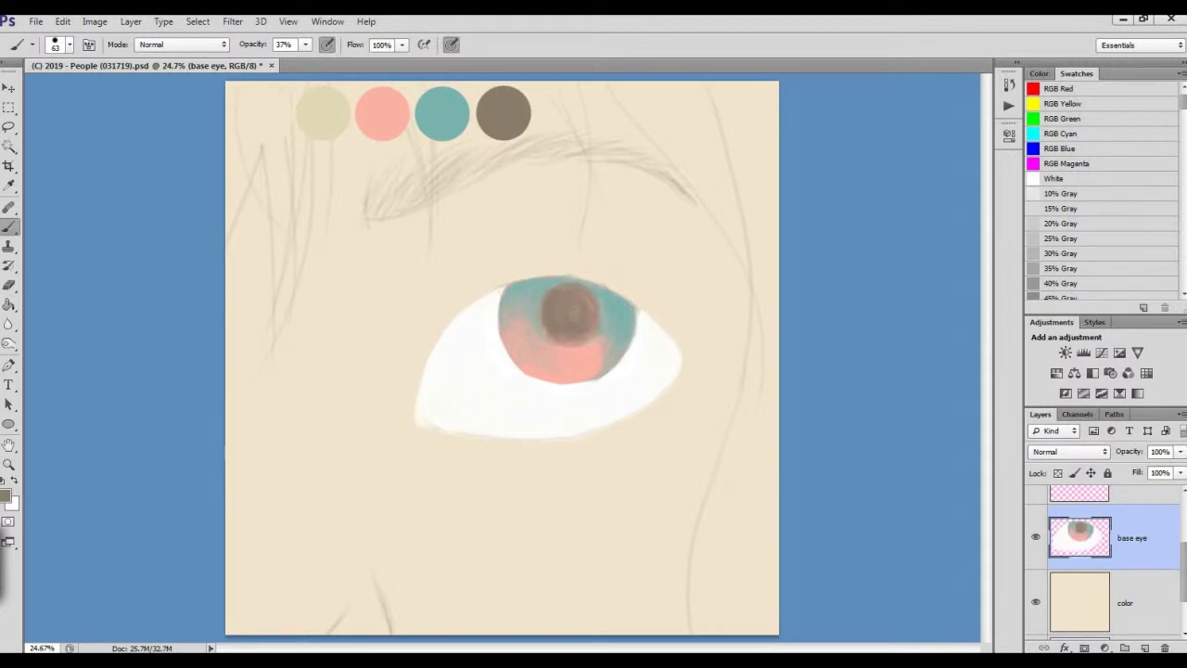
left_click(69, 44)
key("7")
key("9")
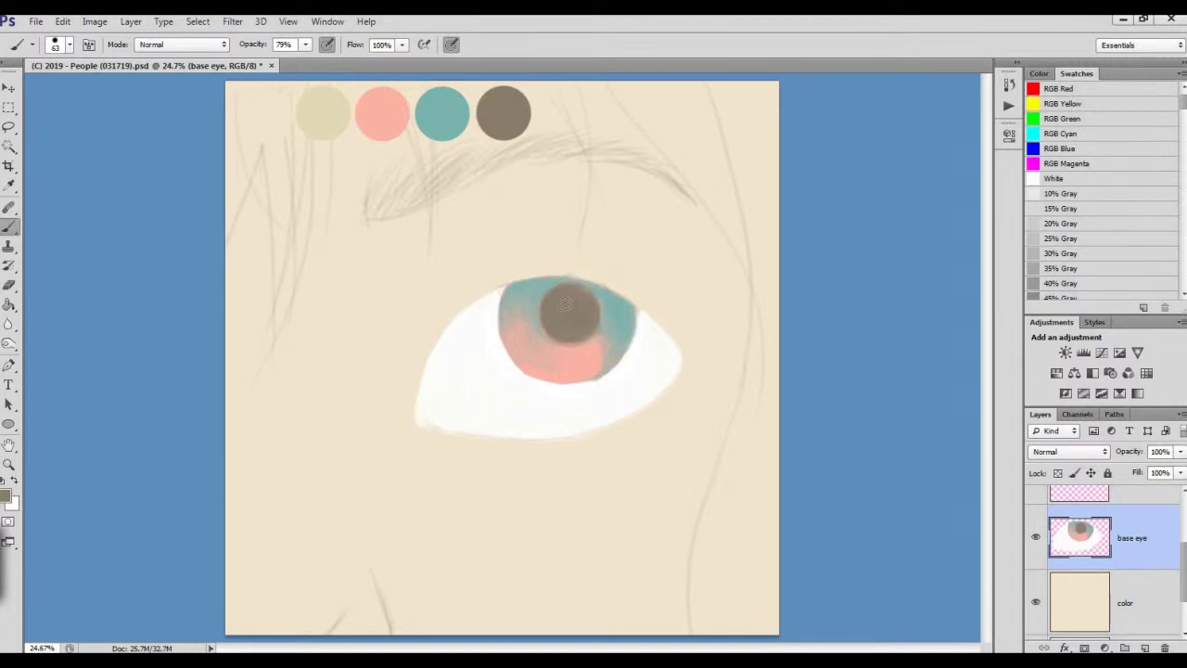
left_click(545, 281, "alt")
key("2")
key("2")
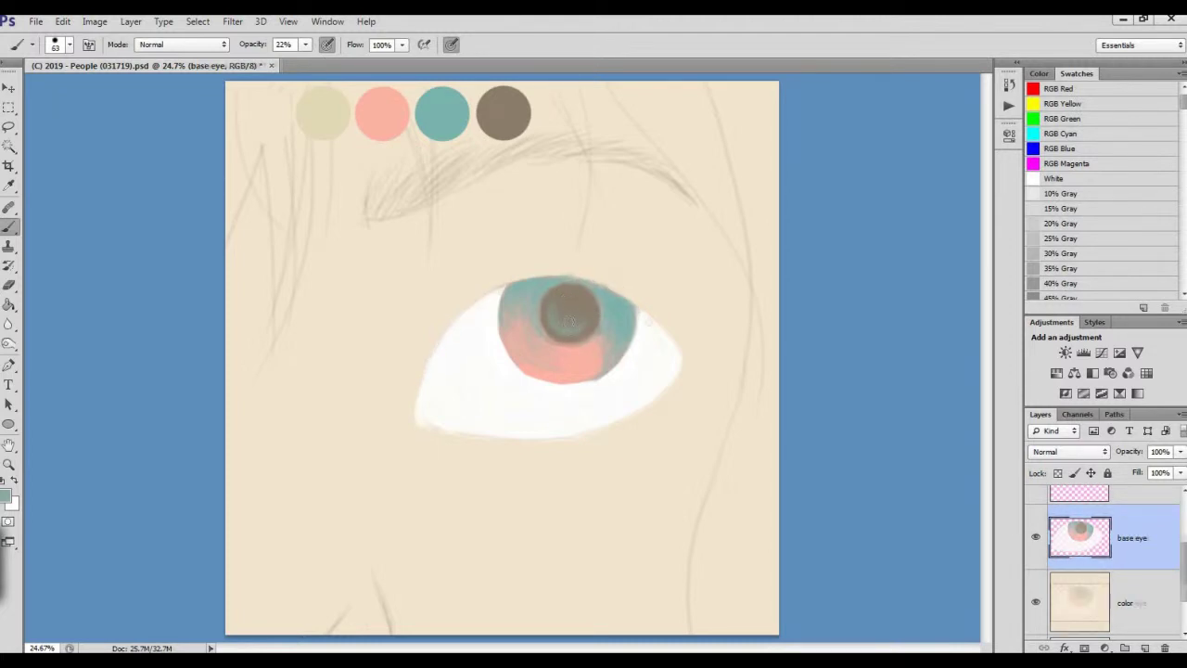
Step: Add teal to the iris's right edge and line the lower and upper eyelids
left_click_drag(572, 321, 642, 327)
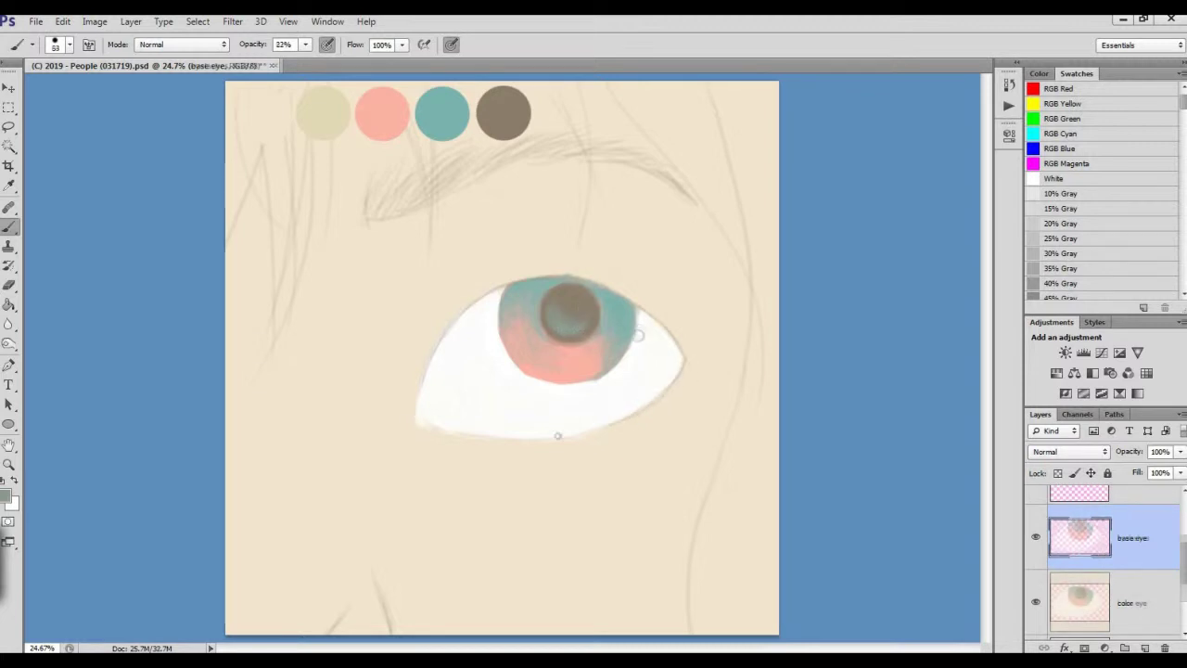
mouse_move(436, 422)
left_mouse_down()
mouse_move(517, 441)
mouse_move(598, 427)
left_mouse_up()
left_click_drag(619, 291, 678, 345)
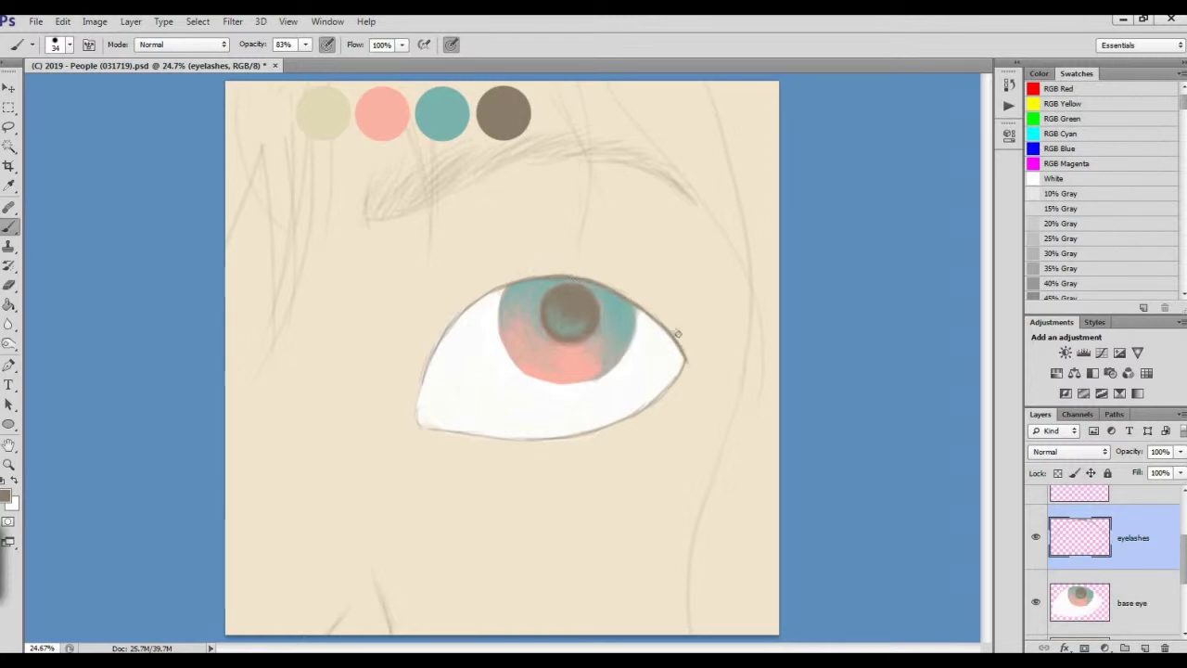
left_click_drag(668, 388, 605, 427)
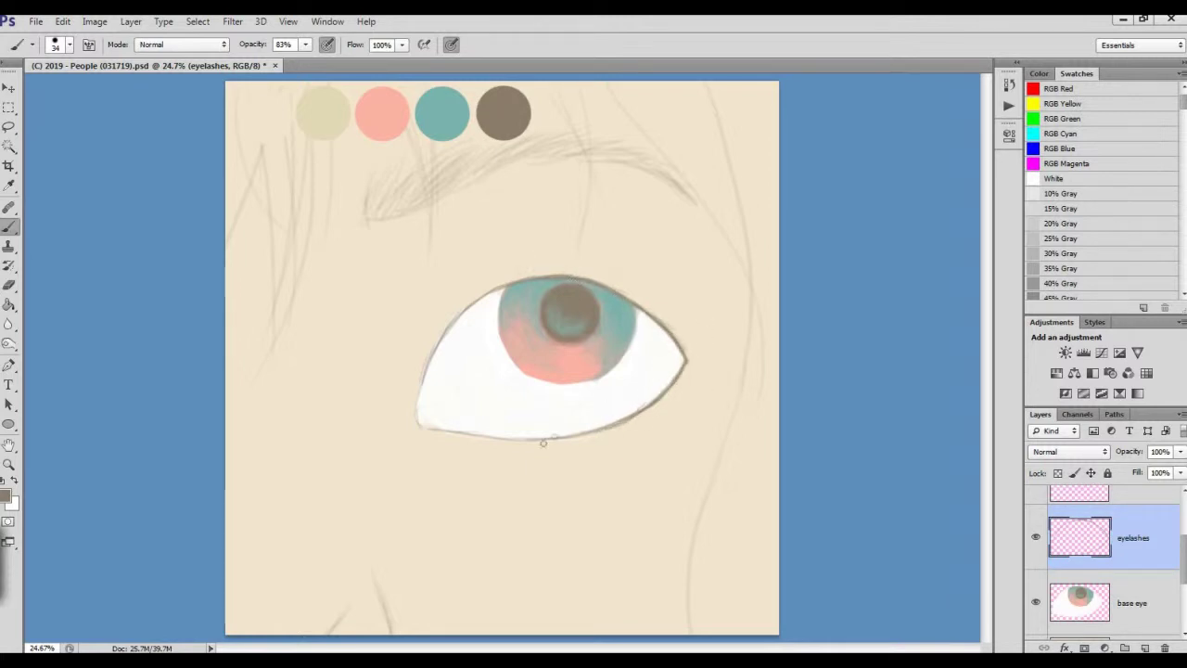
Step: At 100% opacity, paint dark eyelashes along the whole upper lid
left_click(68, 43)
left_click_drag(305, 43, 506, 42)
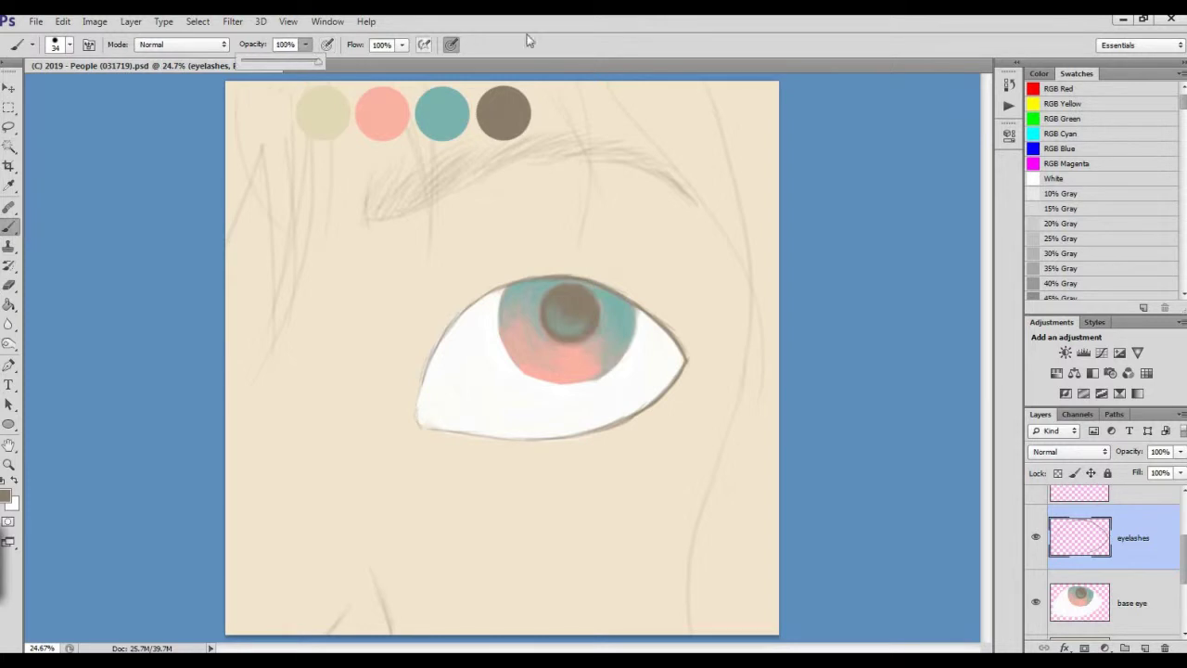
mouse_move(686, 354)
left_mouse_down()
mouse_move(728, 337)
mouse_move(686, 287)
mouse_move(718, 319)
mouse_move(696, 299)
left_mouse_up()
mouse_move(583, 276)
left_mouse_down()
mouse_move(554, 260)
mouse_move(492, 265)
mouse_move(575, 238)
left_mouse_up()
left_click_drag(474, 311, 457, 263)
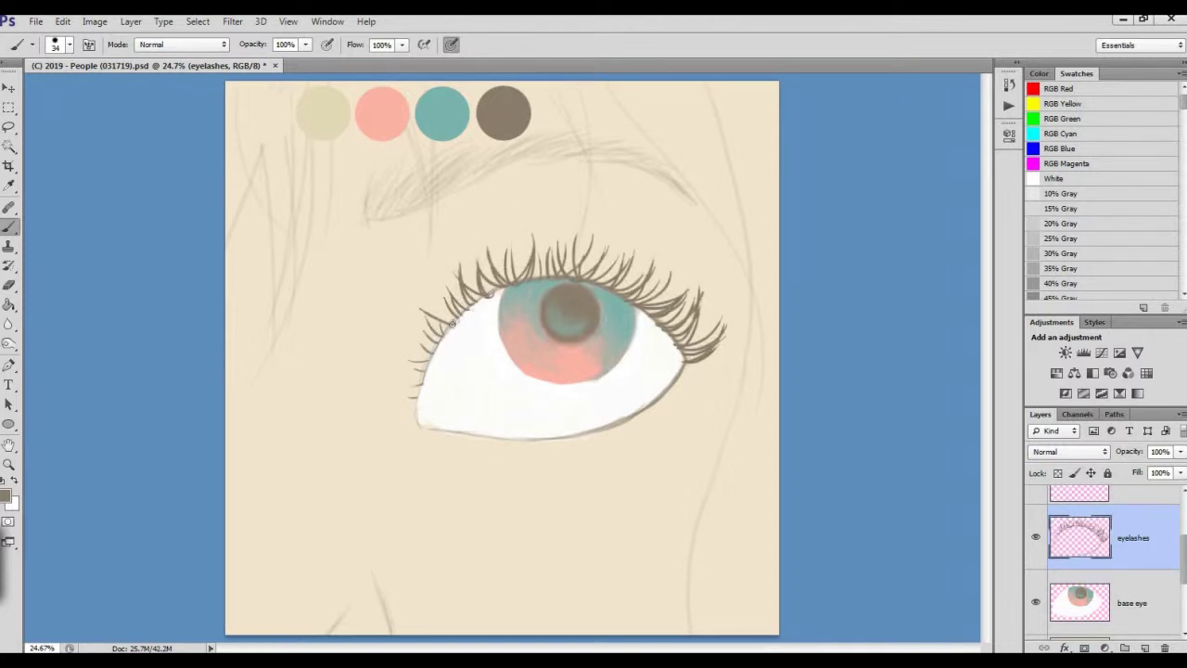
left_click_drag(522, 280, 518, 243)
left_click_drag(550, 276, 541, 241)
left_click_drag(595, 280, 586, 247)
left_click_drag(618, 282, 601, 252)
left_click_drag(636, 281, 627, 272)
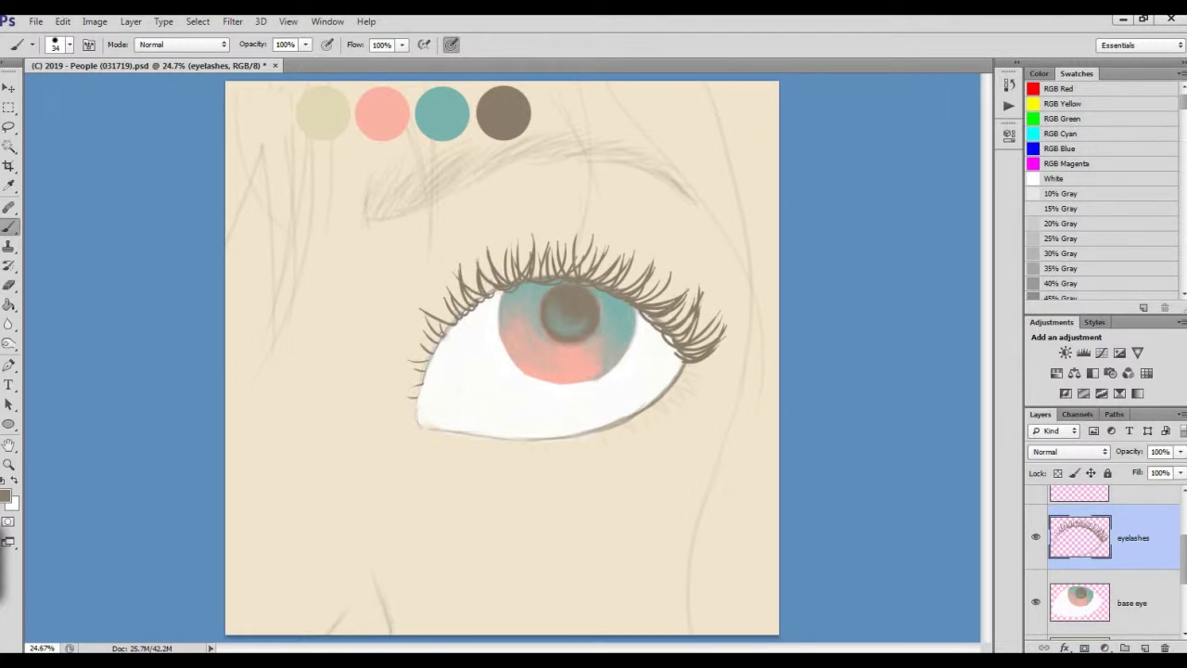
Step: Add short lashes at the inner and outer eye corners
left_click_drag(431, 367, 422, 356)
mouse_move(658, 404)
left_mouse_down()
mouse_move(665, 415)
mouse_move(636, 449)
left_mouse_up()
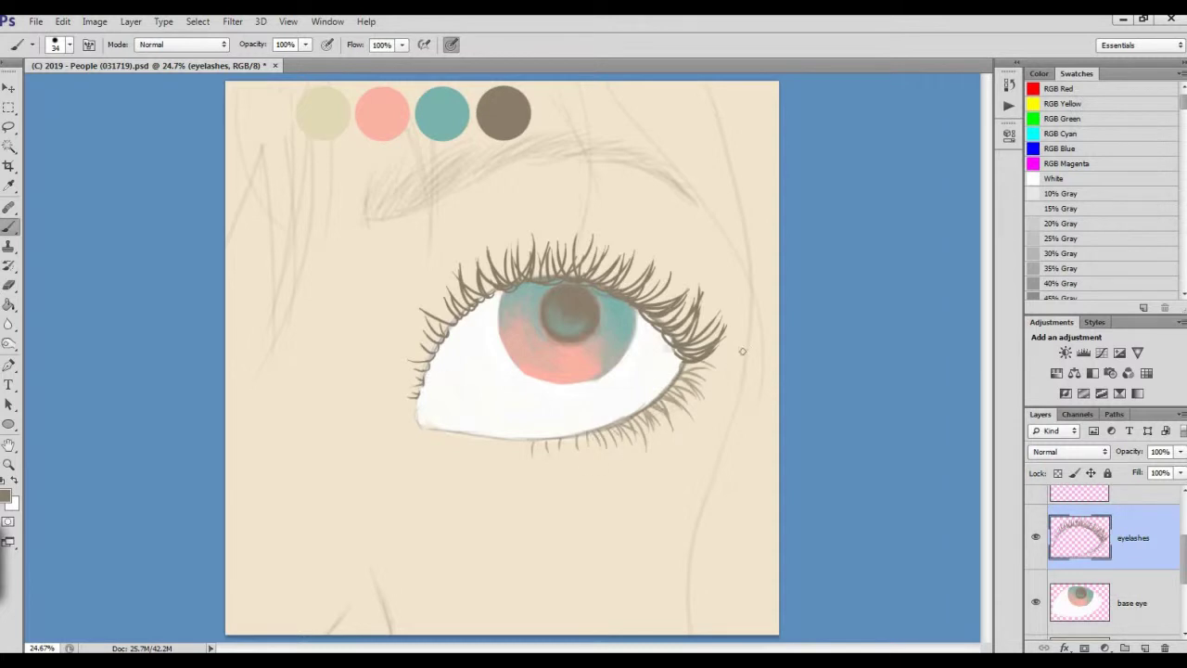
left_click_drag(713, 369, 684, 377)
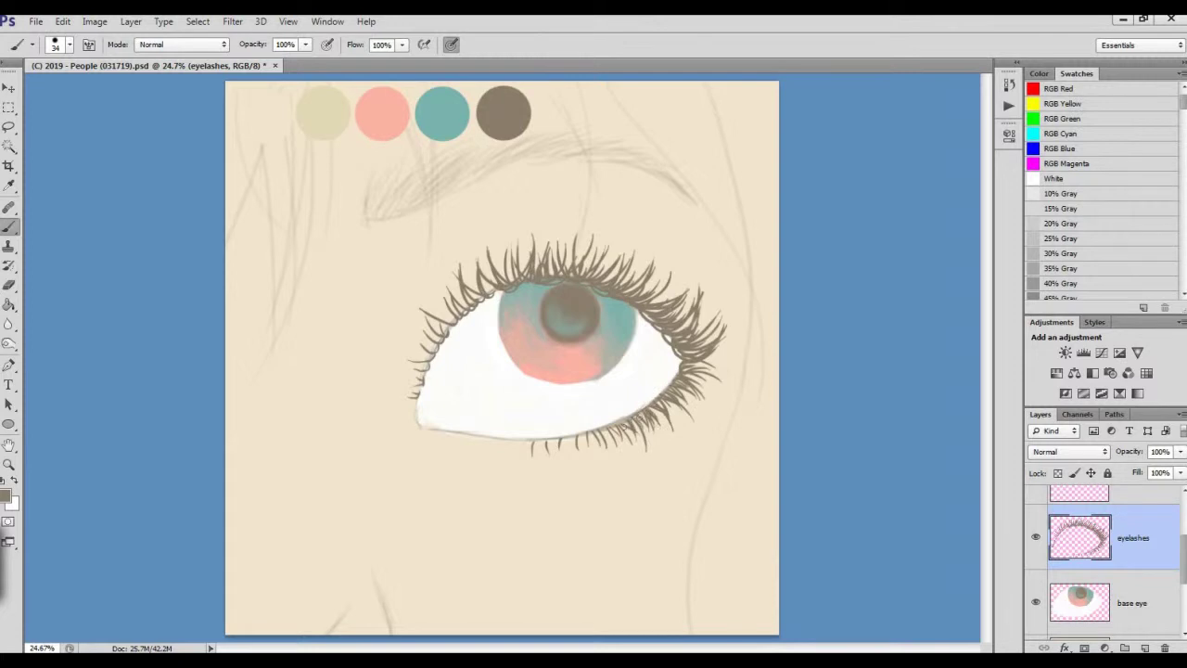
Step: Create a new layer named 'brows'
key("ctrl+shift+n")
type("brows")
key("Return")
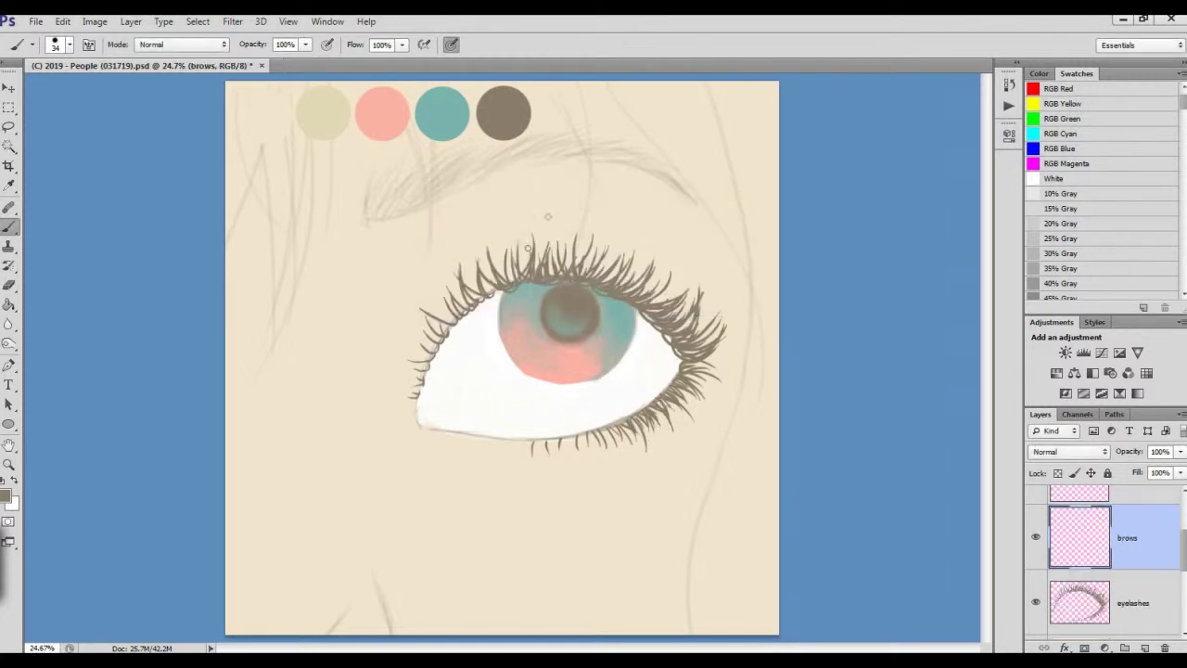
Step: Add hair strokes to the eyebrow's left end, lower left and right tail
mouse_move(390, 225)
left_mouse_down()
mouse_move(394, 184)
mouse_move(369, 189)
mouse_move(395, 181)
mouse_move(377, 178)
mouse_move(453, 149)
left_mouse_up()
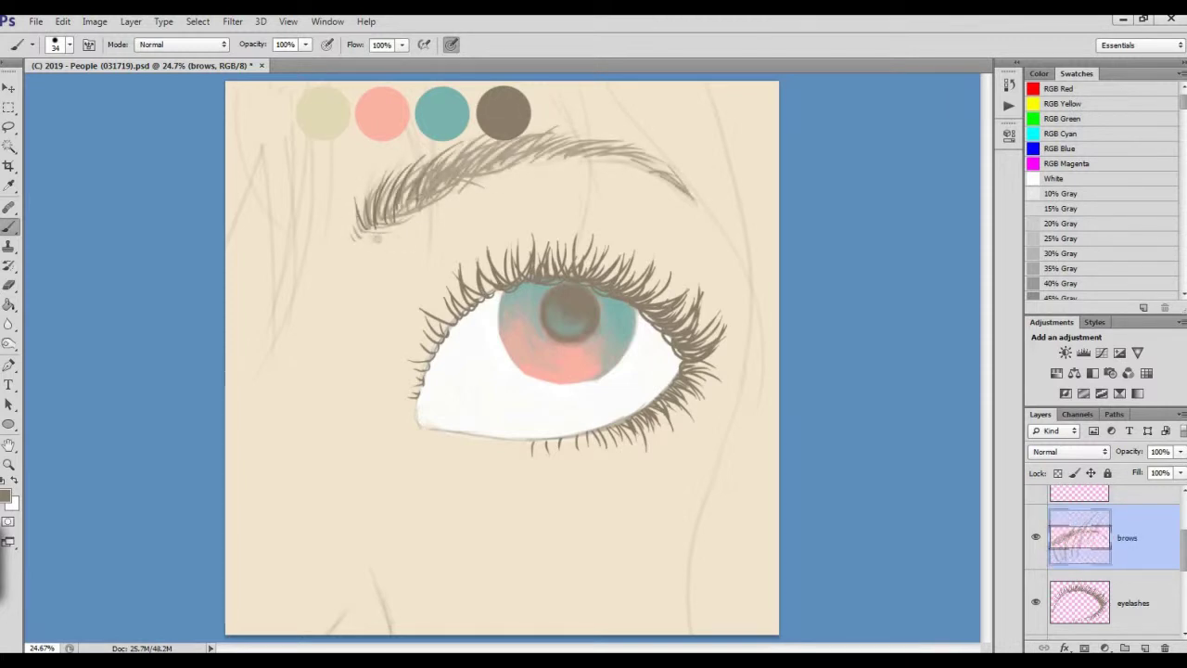
mouse_move(389, 236)
left_mouse_down()
mouse_move(427, 165)
mouse_move(406, 216)
left_mouse_up()
left_click_drag(401, 229, 521, 156)
left_click_drag(638, 171, 671, 173)
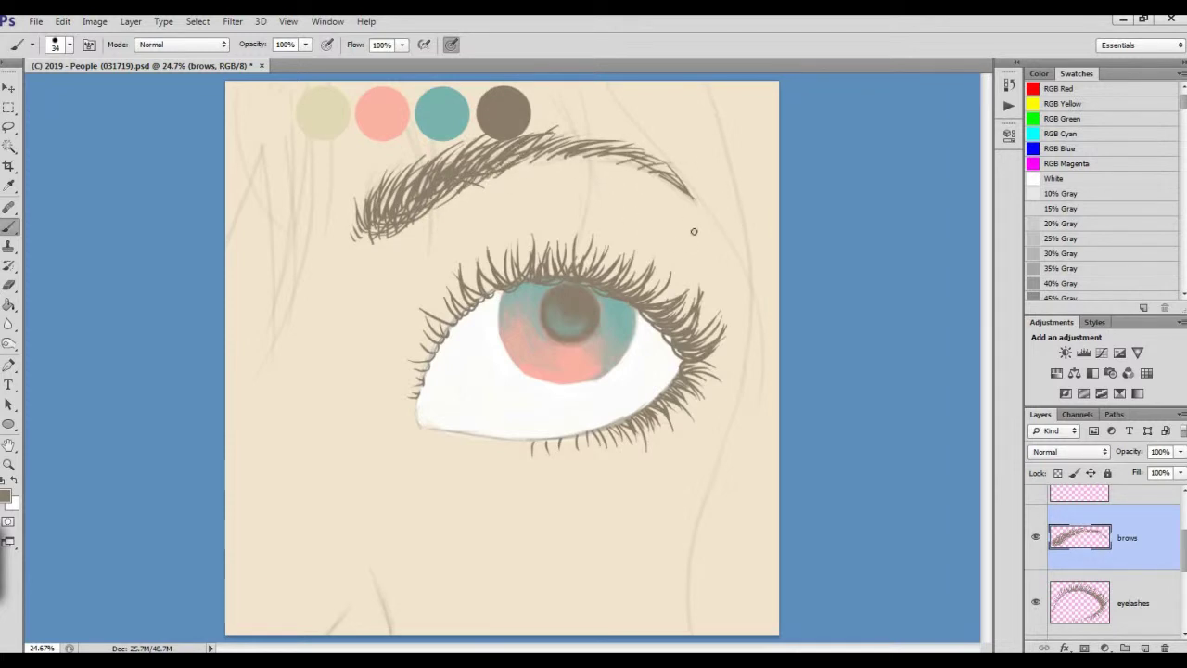
Step: Create a new layer named 'hair'
key("ctrl+shift+n")
type("hair")
key("Return")
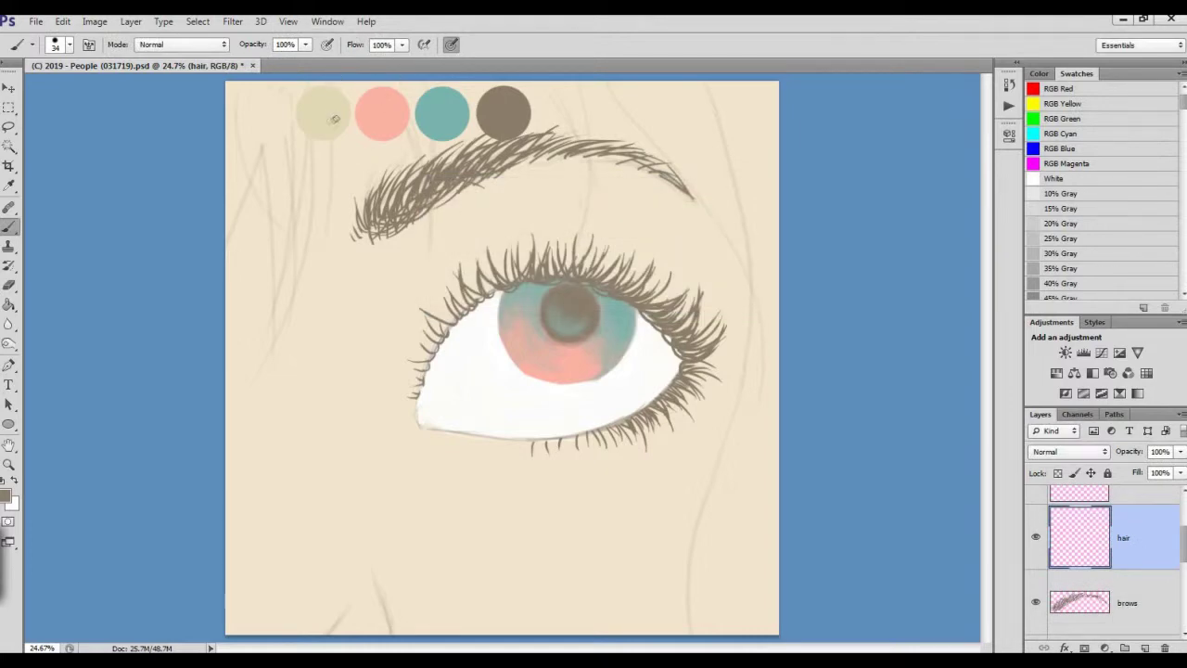
Step: Paint long hair strands falling from the upper left, then zoom out to the whole canvas
left_click_drag(139, 65, 569, 70)
left_click_drag(326, 139, 284, 326)
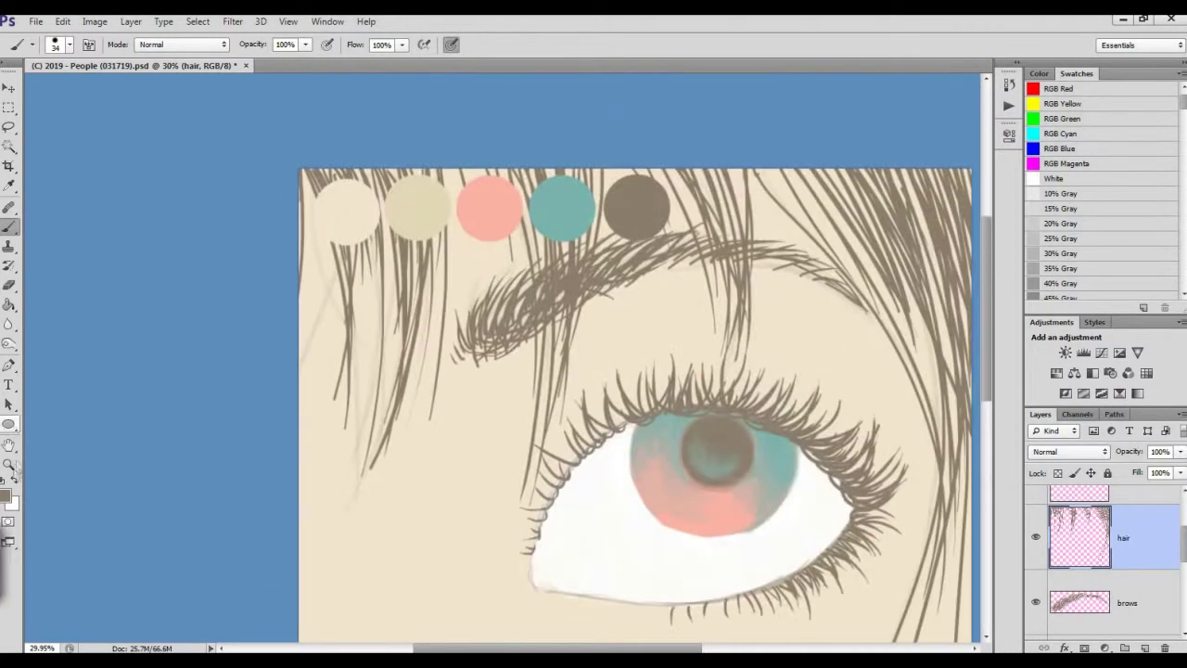
left_click(8, 464)
left_click(929, 492, "alt")
Step: Select the color layer and start a new layer above it
scroll(1150, 556, "down", 5)
left_click(1142, 586)
key("ctrl+shift+n")
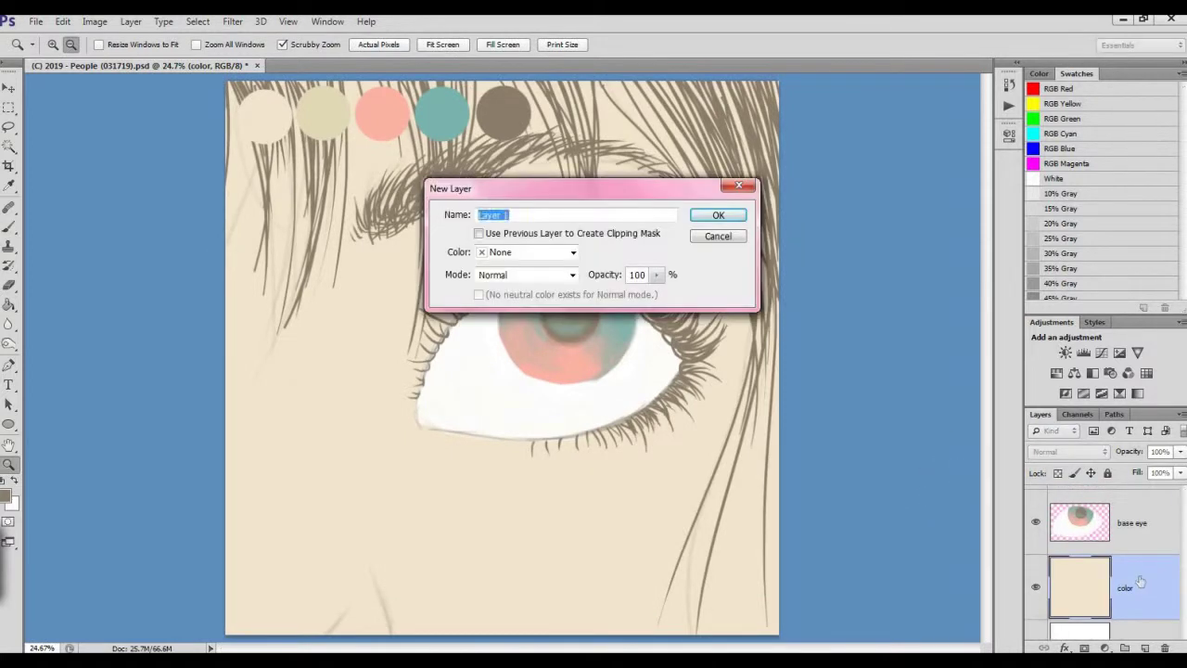
Step: Name the new layer 'skin' and choose a tan shade based on the sampled skin colour
type("skin")
key("Return")
key("i")
left_click(365, 426)
left_click(7, 496)
left_click(735, 332)
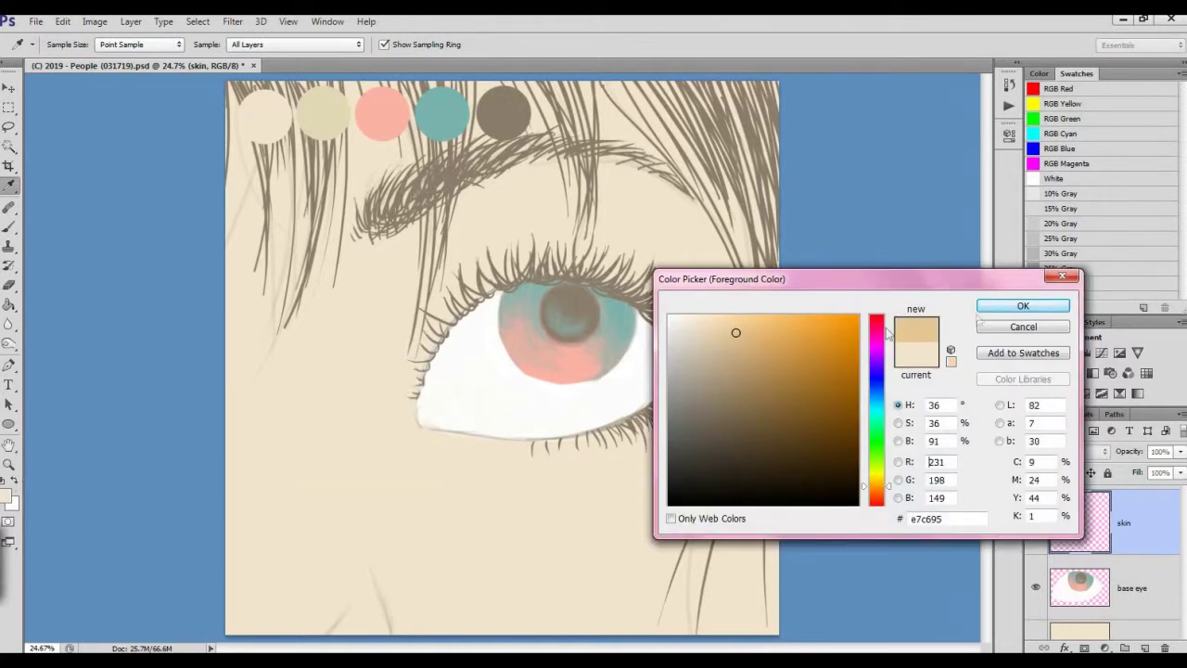
left_click(751, 349)
key("Return")
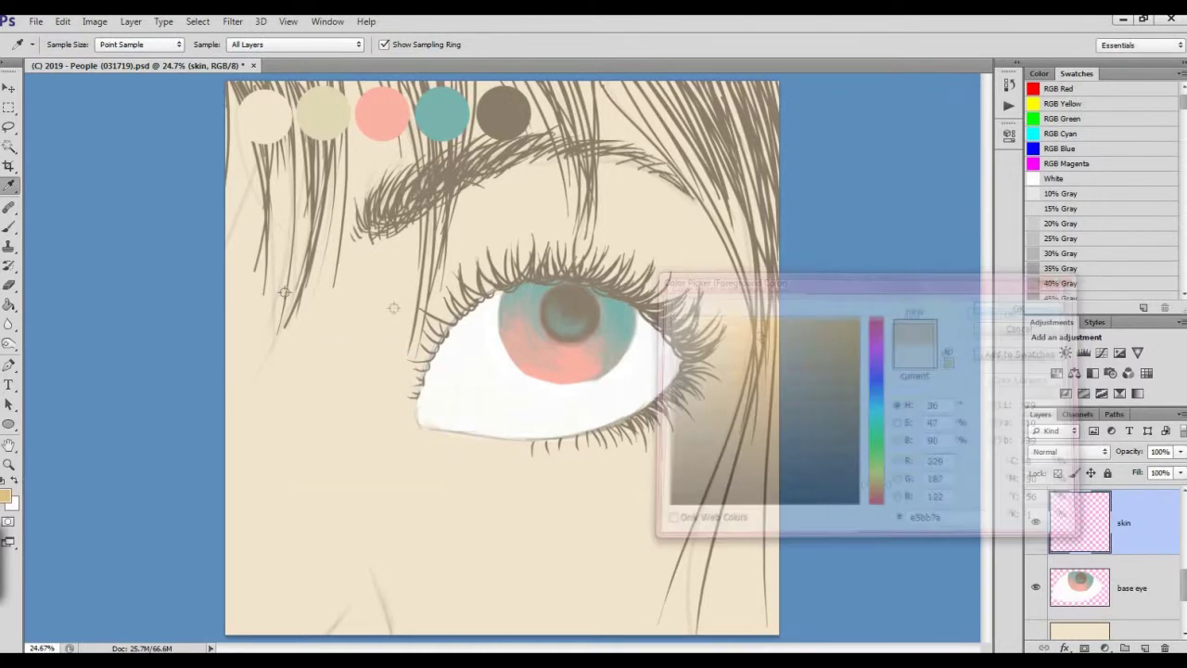
Step: Set the brush to pressure-controlled opacity, size 65 and 17% opacity
key("b")
left_click(70, 45)
left_click(305, 44)
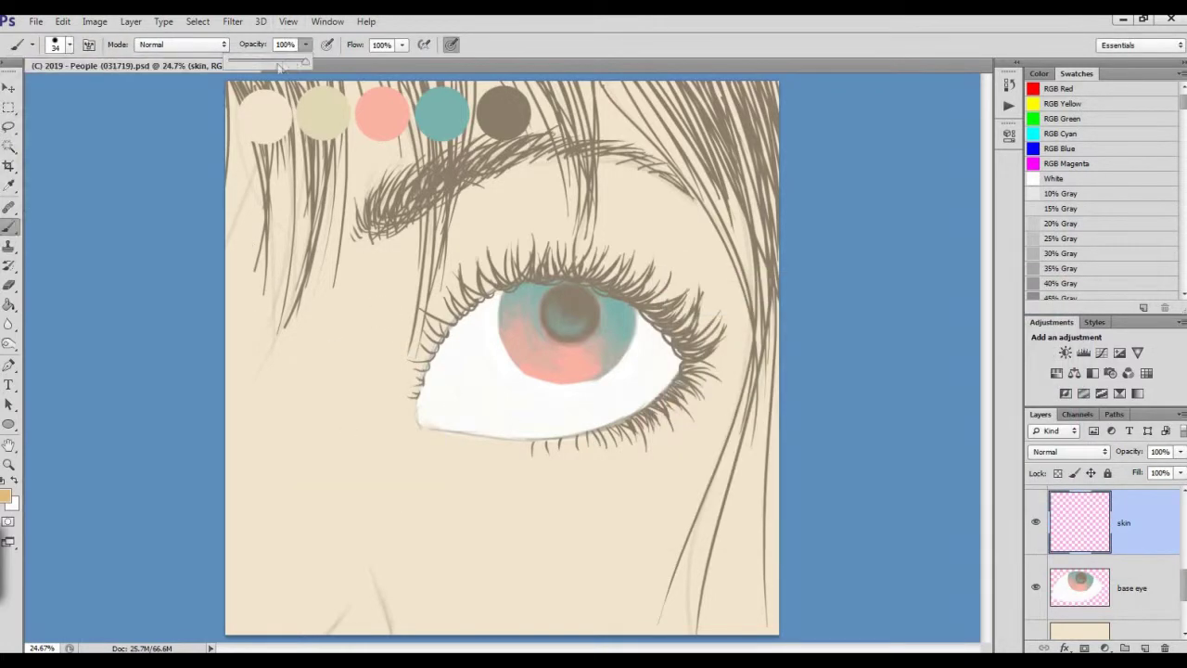
left_click(328, 45)
left_click(69, 45)
left_click_drag(65, 92, 74, 93)
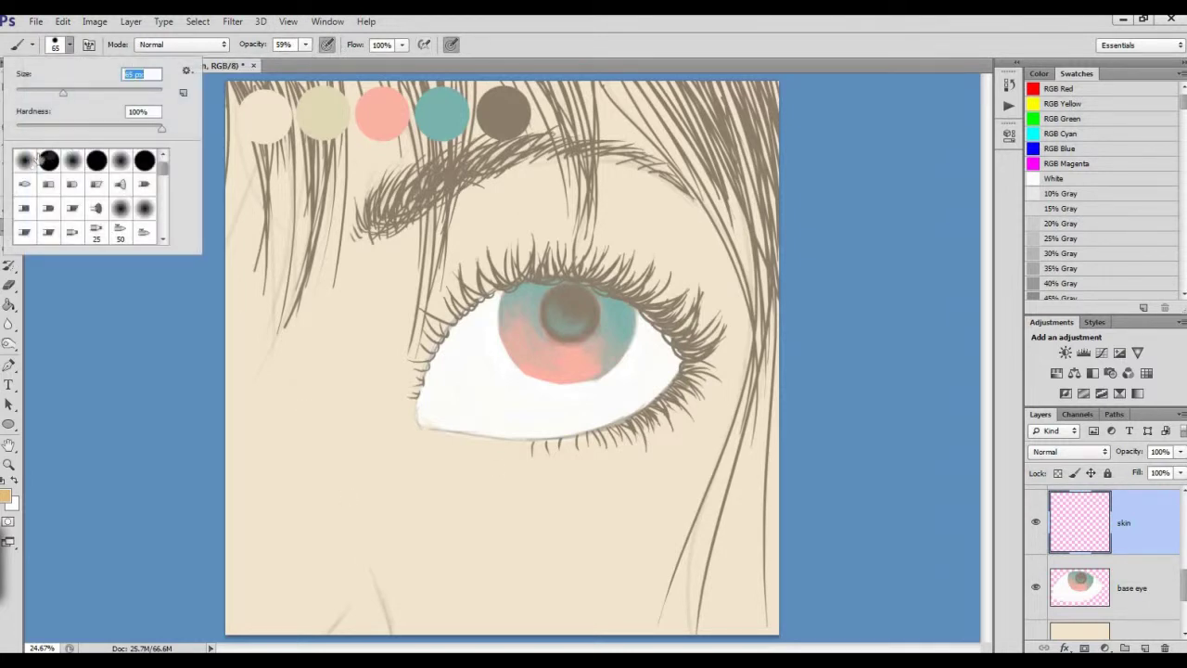
left_click(326, 45)
key("3")
key("4")
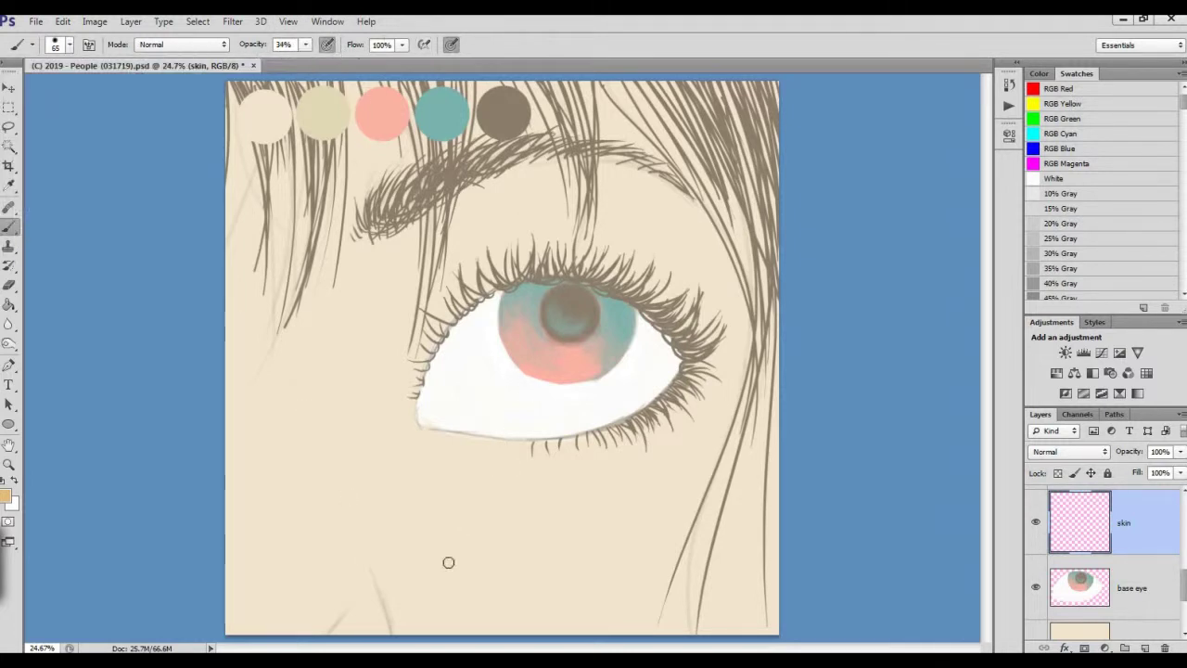
left_click(305, 44)
left_click_drag(305, 61, 292, 61)
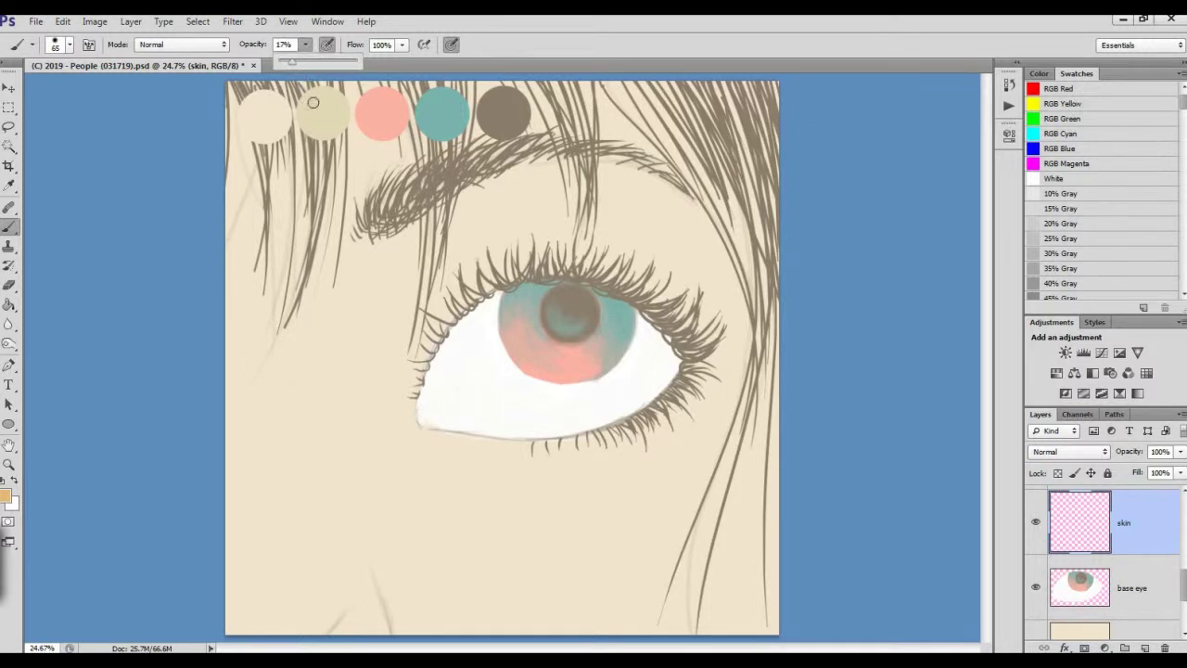
left_click(552, 111)
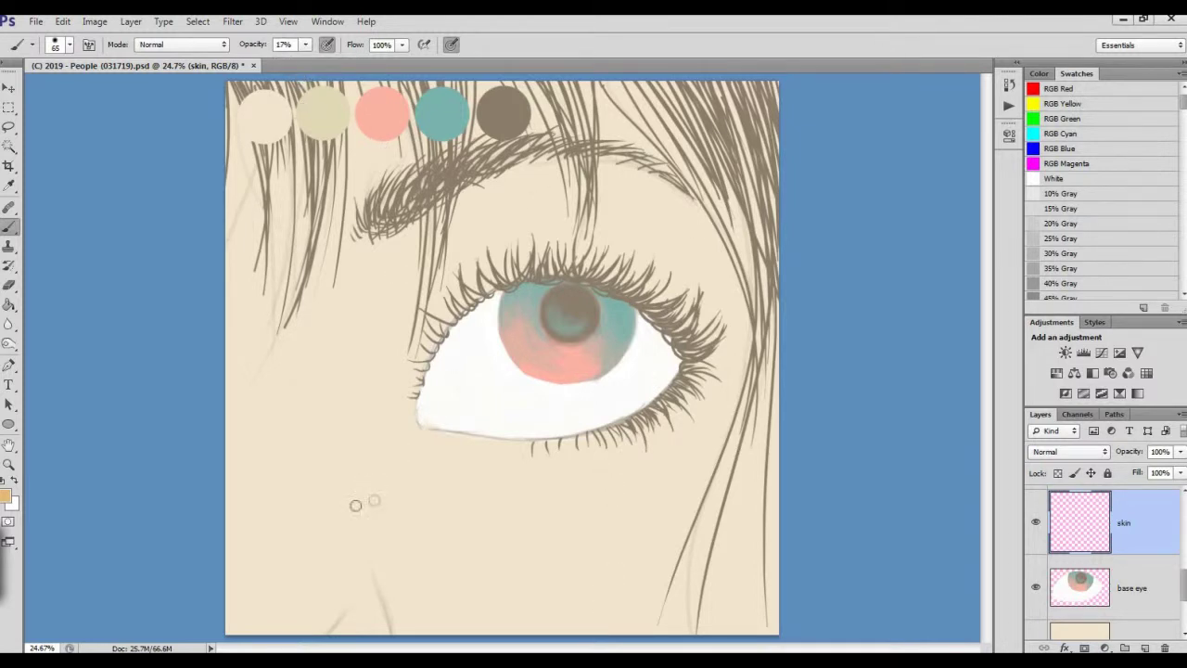
Step: Paint tan skin shading near the canvas bottom and around the eye at 35% opacity
mouse_move(1184, 582)
left_mouse_down()
mouse_move(1183, 534)
mouse_move(1183, 570)
left_mouse_up()
mouse_move(379, 592)
left_mouse_down()
mouse_move(399, 635)
mouse_move(375, 593)
left_mouse_up()
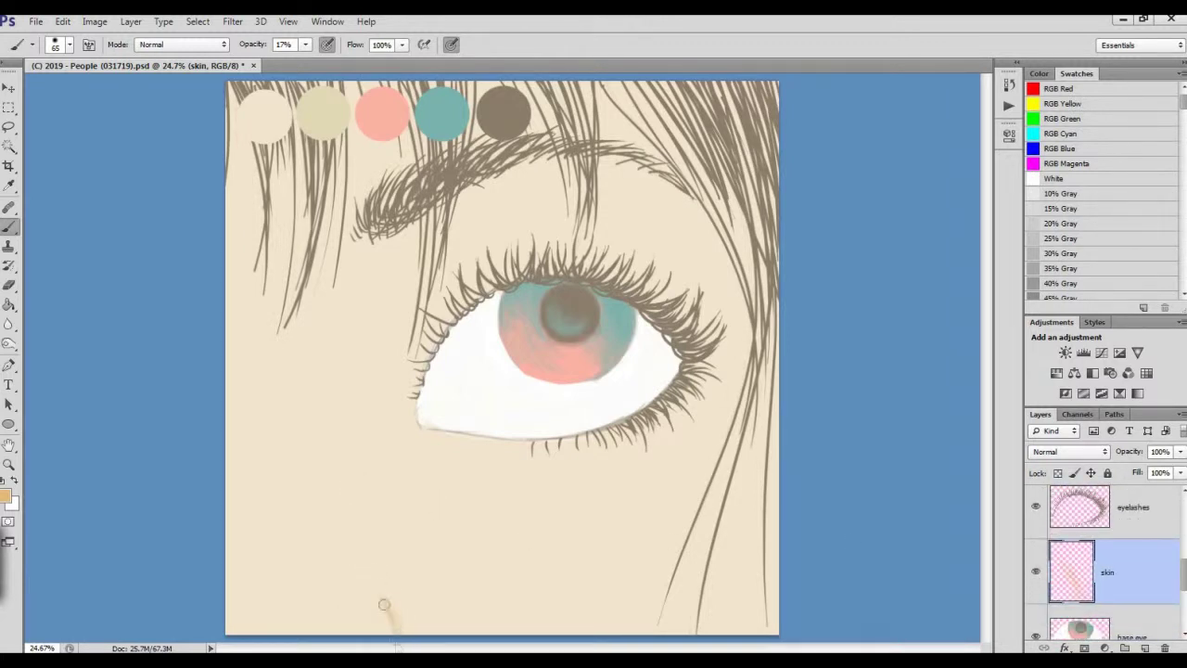
key("3")
key("5")
left_click_drag(385, 607, 396, 636)
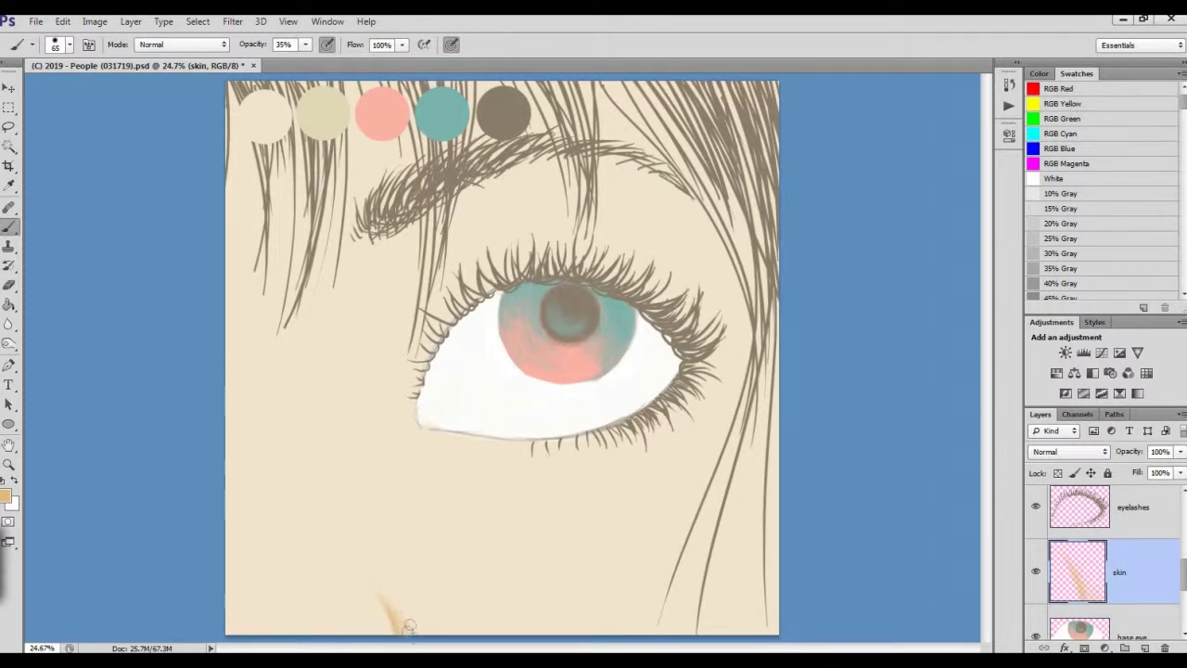
left_click_drag(387, 557, 414, 623)
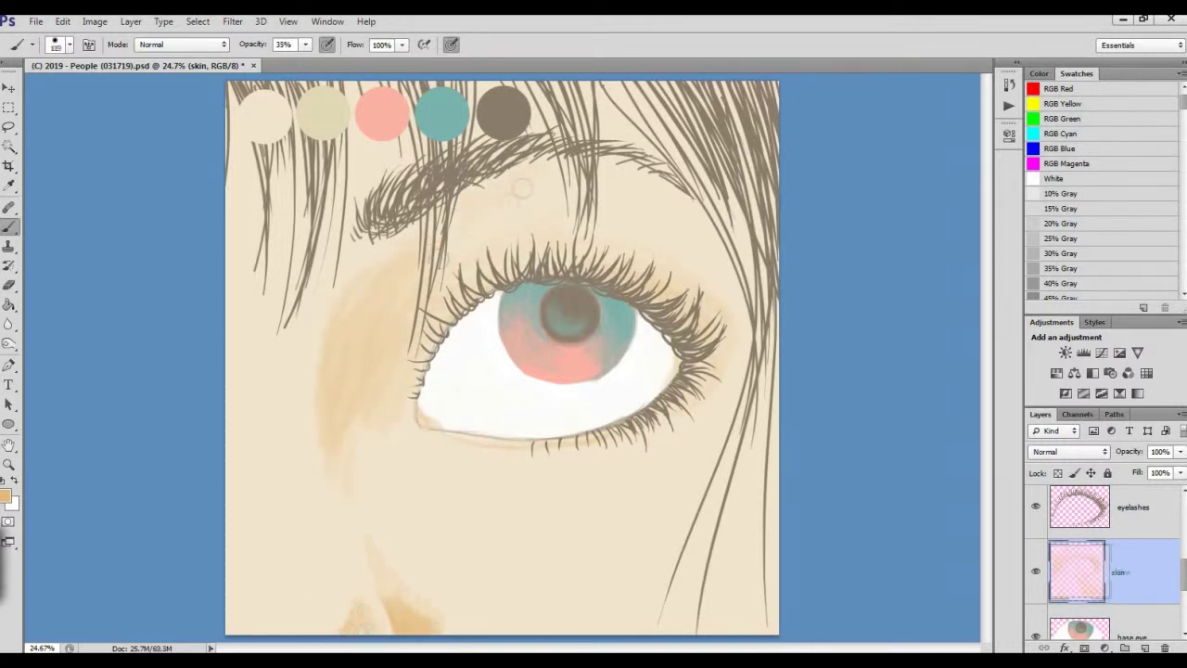
mouse_move(729, 299)
left_mouse_down()
mouse_move(711, 418)
mouse_move(551, 456)
mouse_move(608, 452)
left_mouse_up()
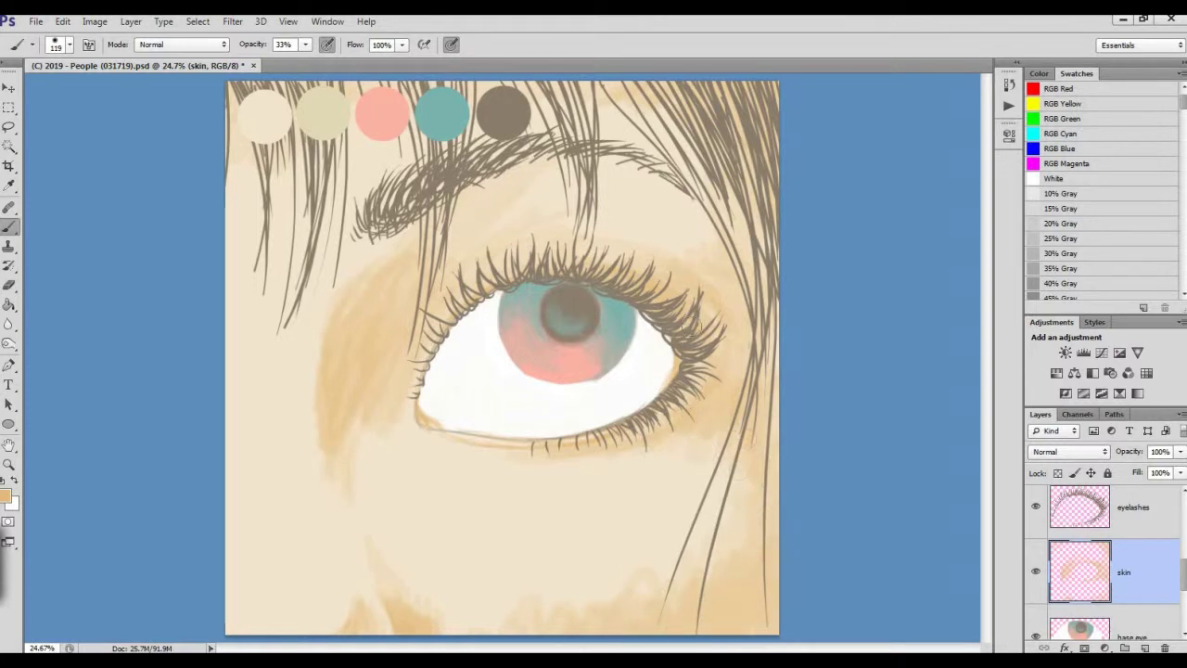
Step: At 7% opacity, brush a faint wash over the lower-left skin
left_click(305, 44)
left_click_drag(307, 62, 285, 62)
left_click(638, 182)
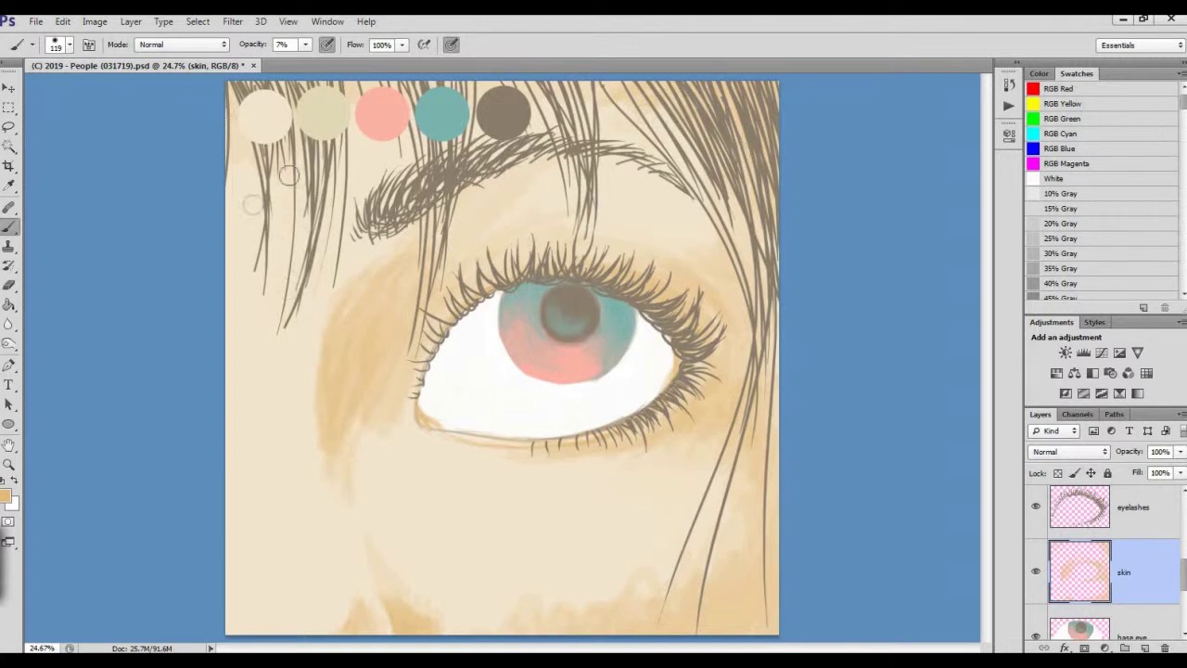
left_click_drag(260, 490, 234, 553)
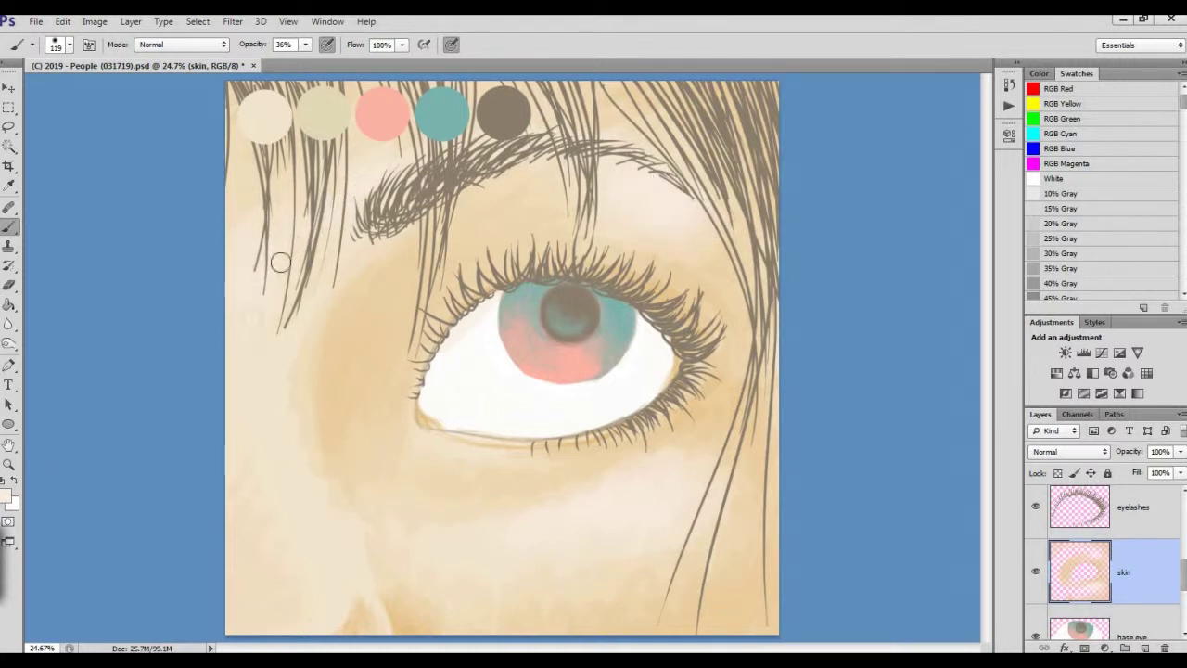
Step: Sample a lighter skin tone and brush a cream tone across the cheek
left_click(10, 499)
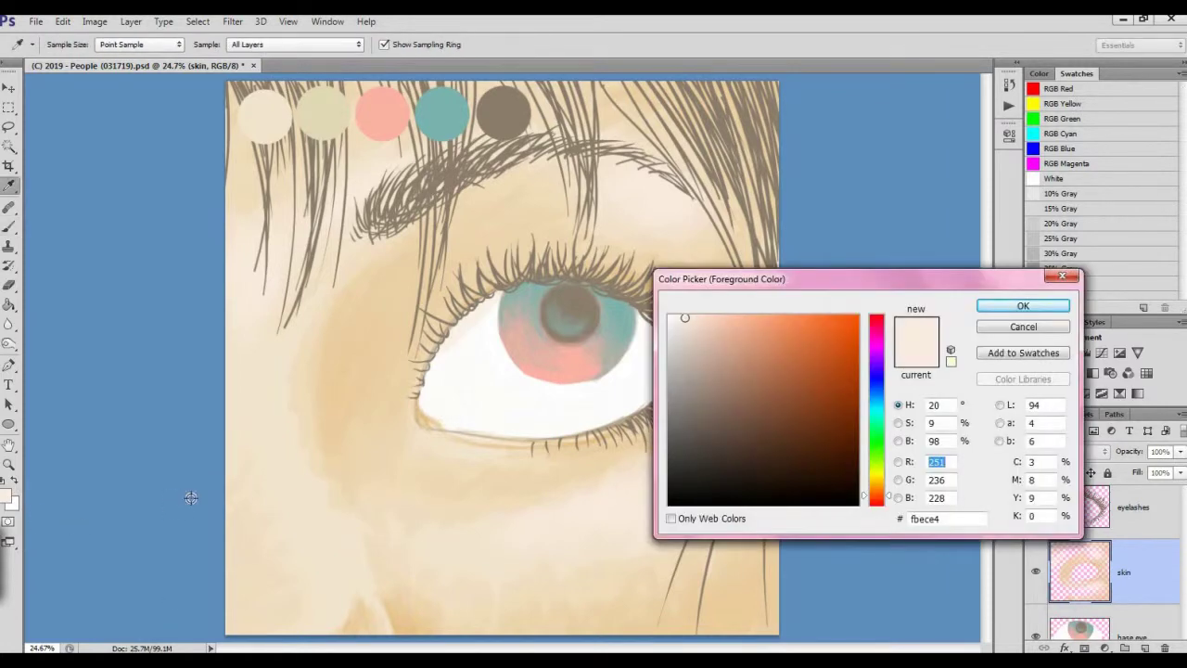
left_click(389, 427)
key("Return")
left_click_drag(358, 476, 562, 543)
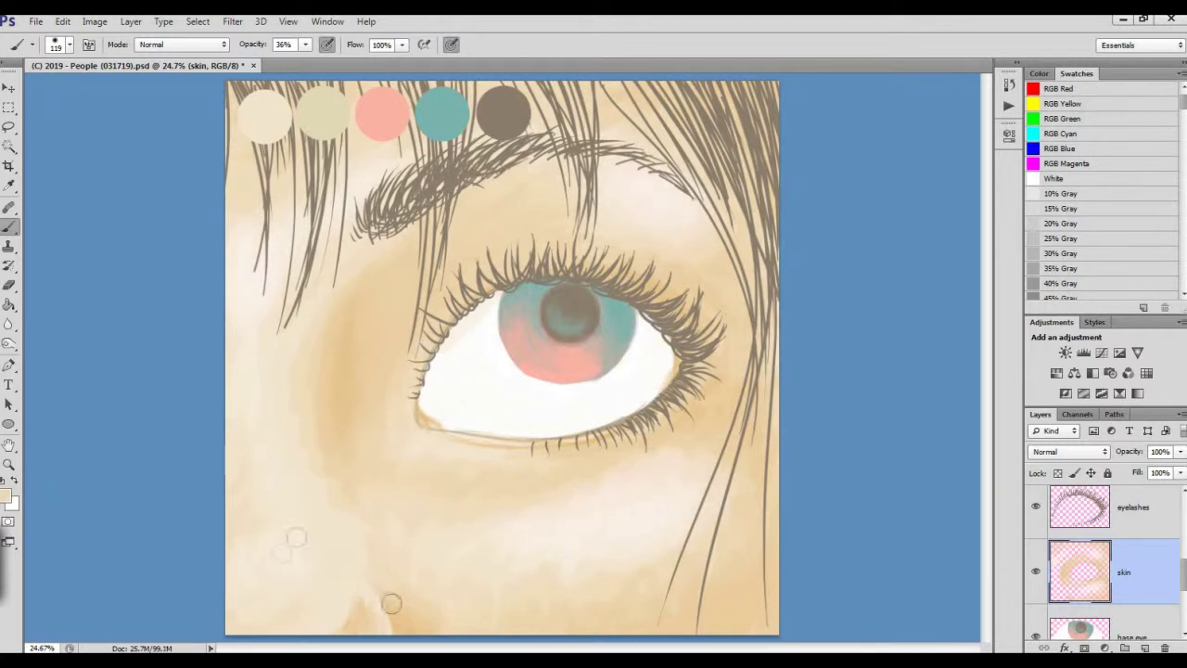
key("i")
left_click(8, 498)
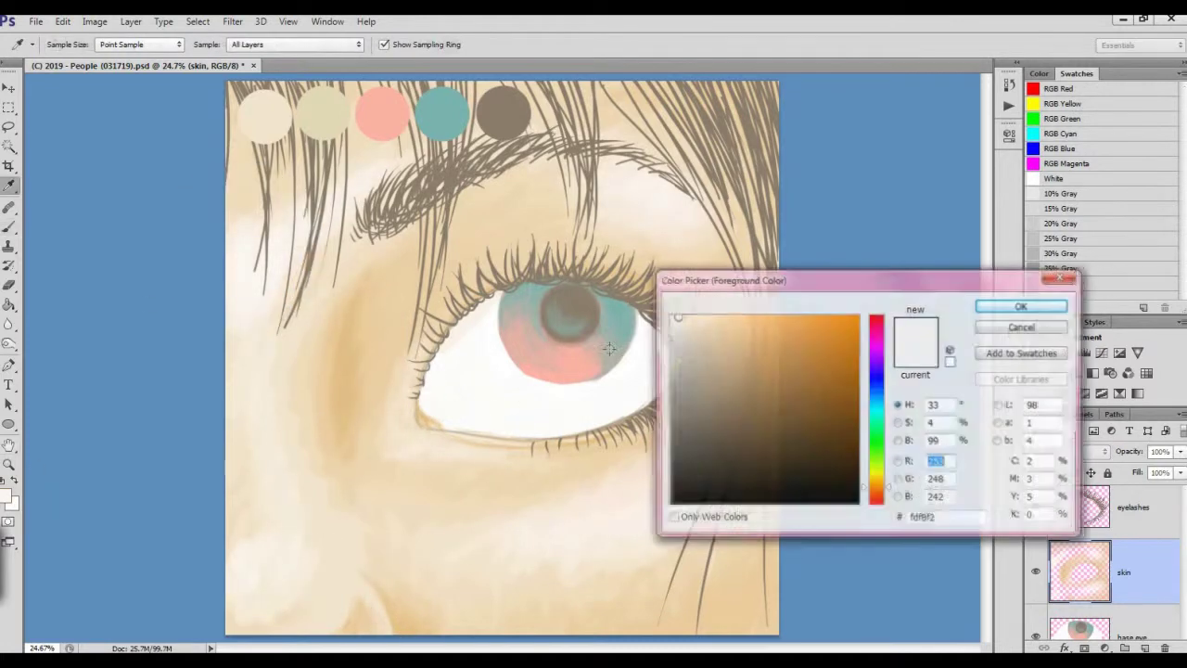
key("Return")
key("b")
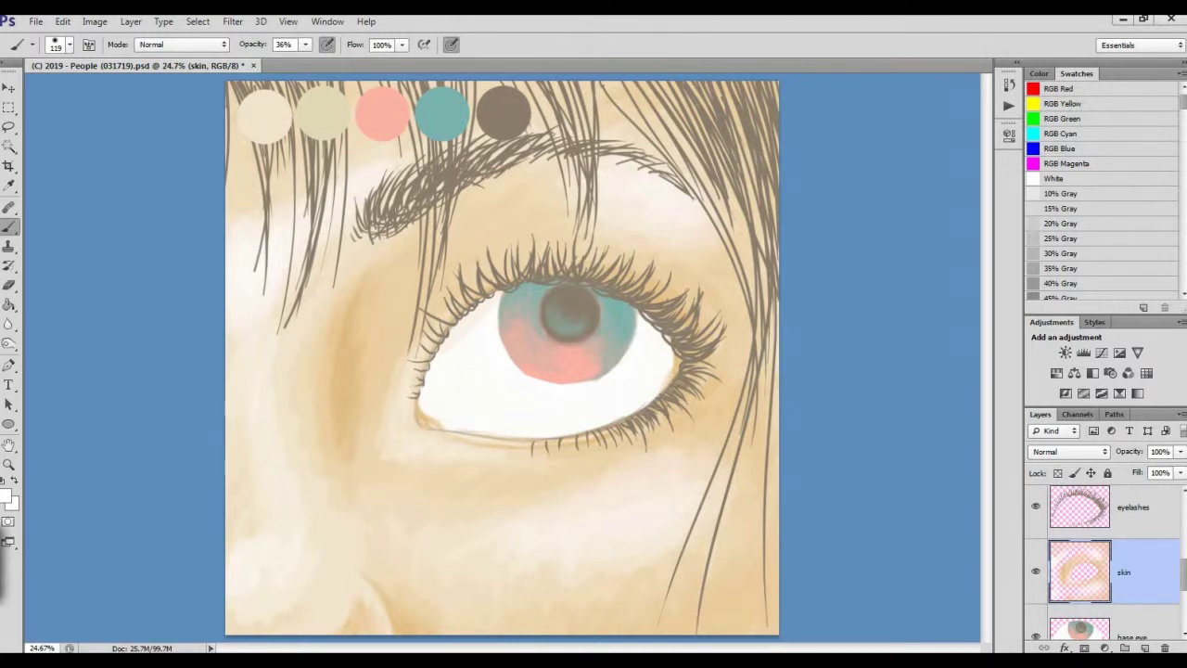
Step: Shift the painting colour from sampled skin to pink, then to lavender
key("i")
left_click(631, 538)
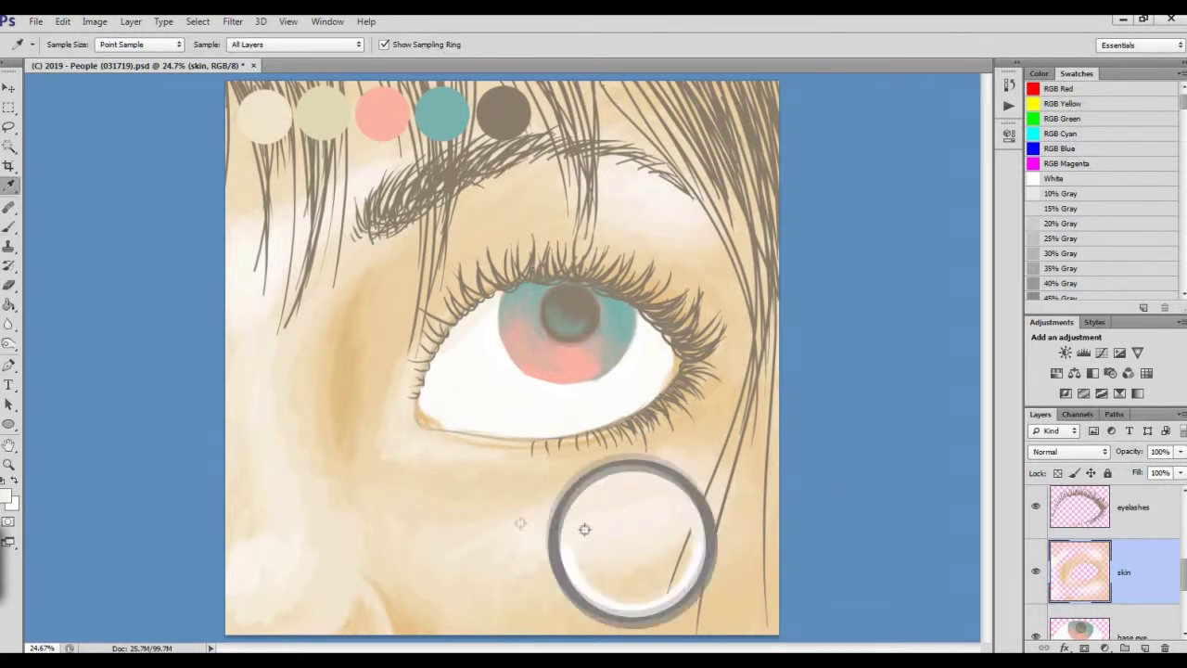
left_click(8, 498)
left_click(872, 501)
key("Return")
key("b")
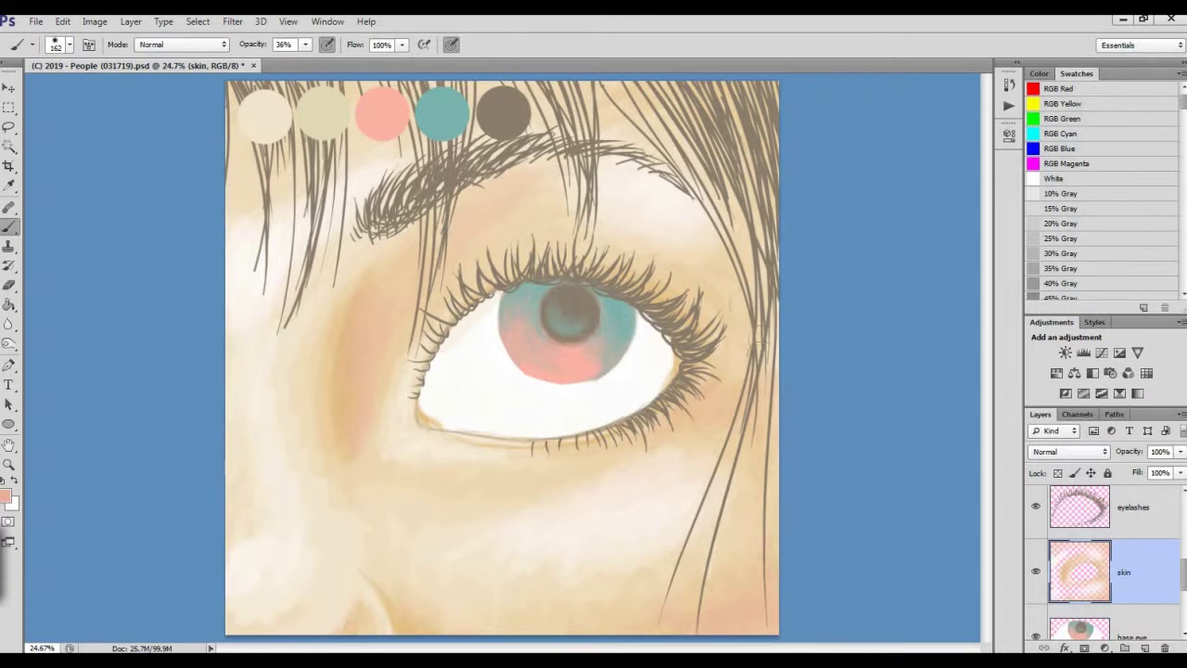
key("i")
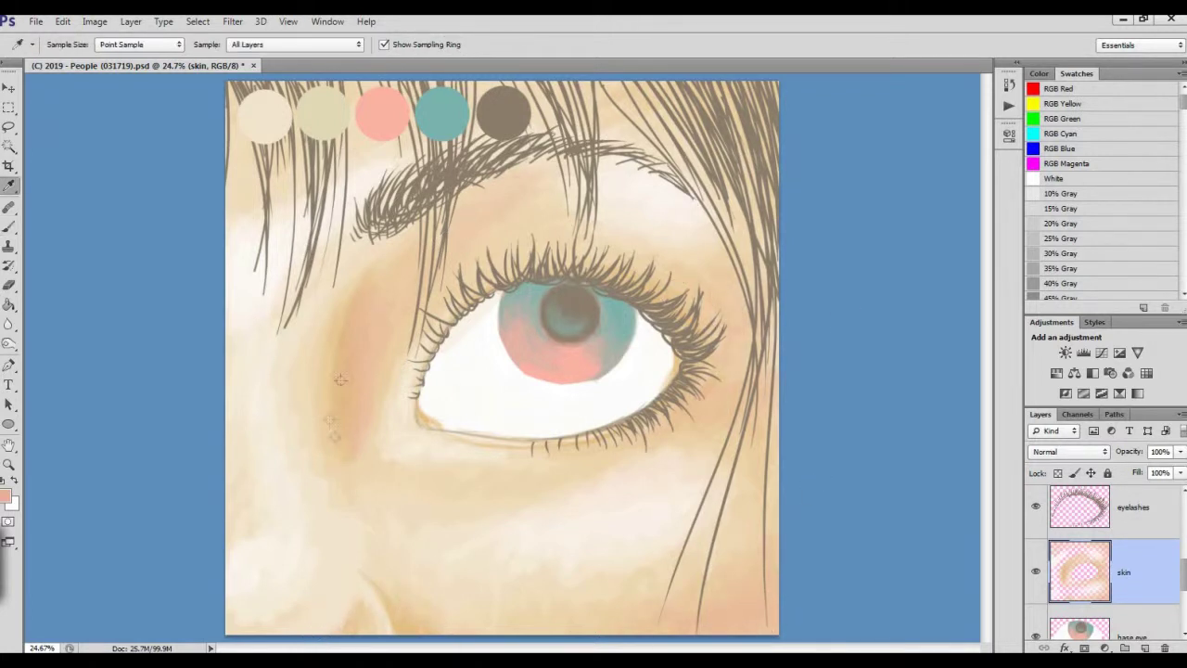
left_click(6, 497)
left_click(871, 361)
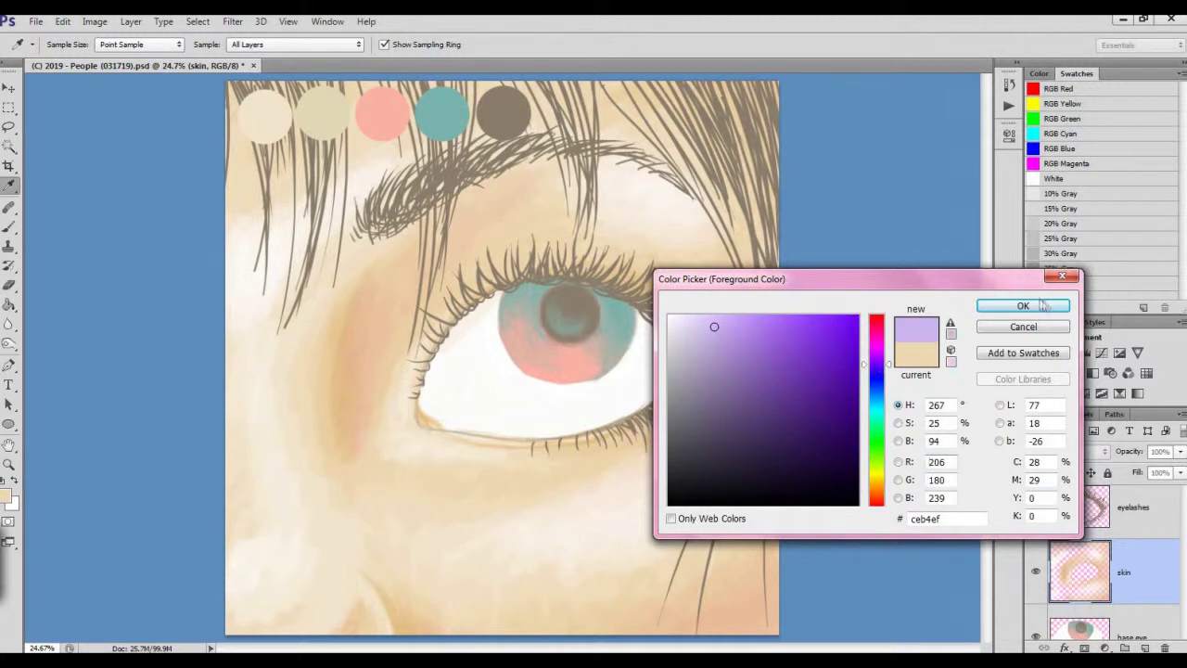
key("Return")
key("b")
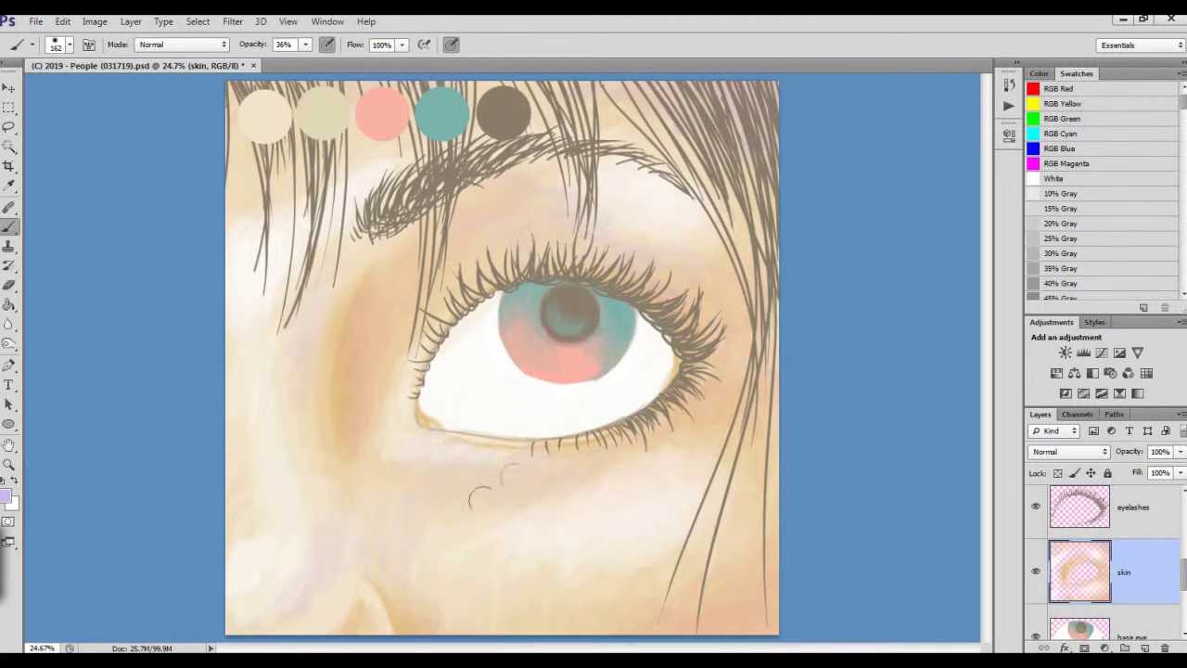
Step: Sample several cream and skin tones from the cheek
left_click(392, 562, "alt")
left_click(323, 575, "alt")
left_click(486, 483, "alt")
left_click(453, 454, "alt")
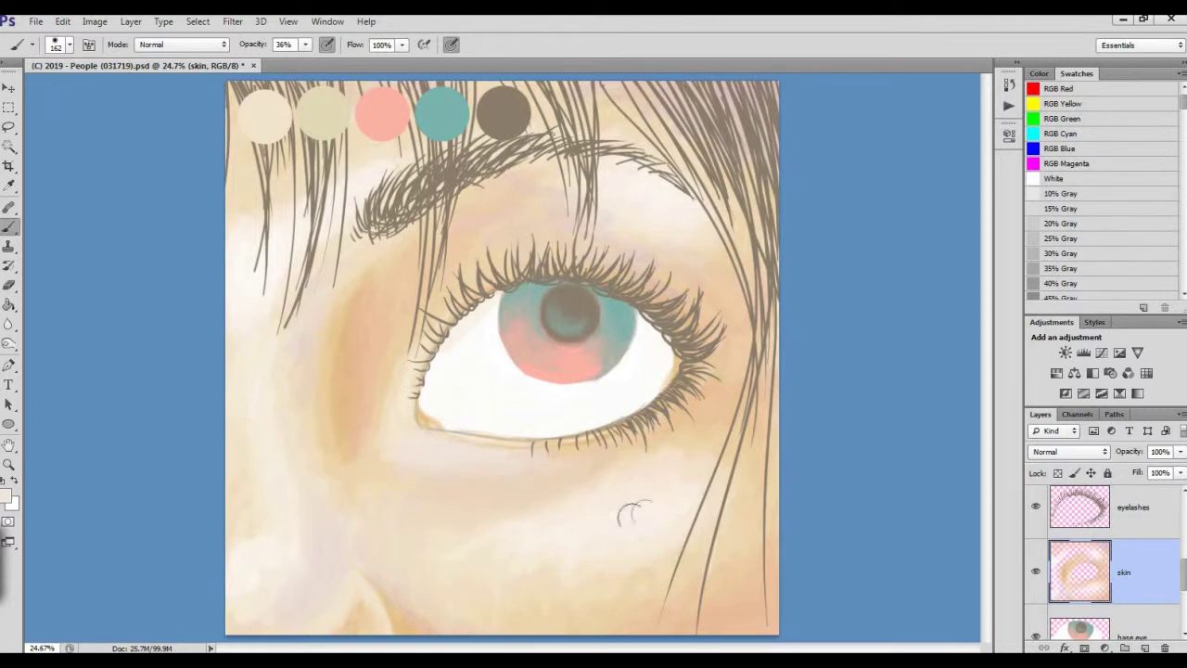
left_click(355, 362, "alt")
Step: Set white as the painting colour
left_click(11, 499)
left_click(670, 316)
left_click(1023, 306)
key("b")
left_click(58, 44)
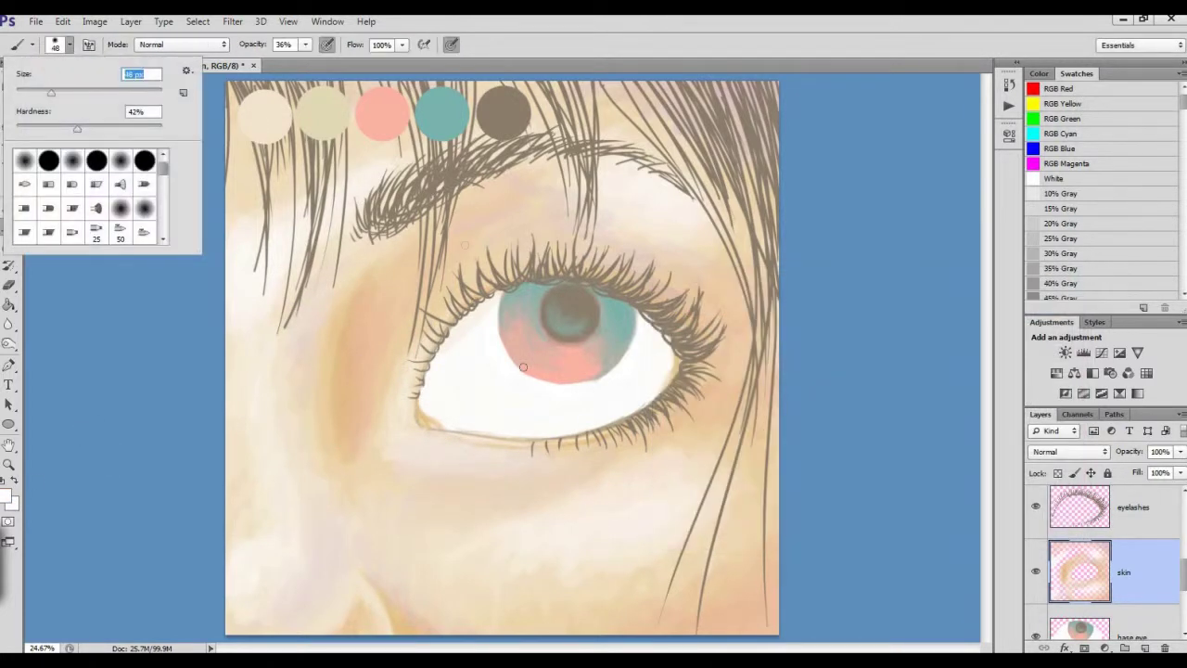
left_click(542, 444)
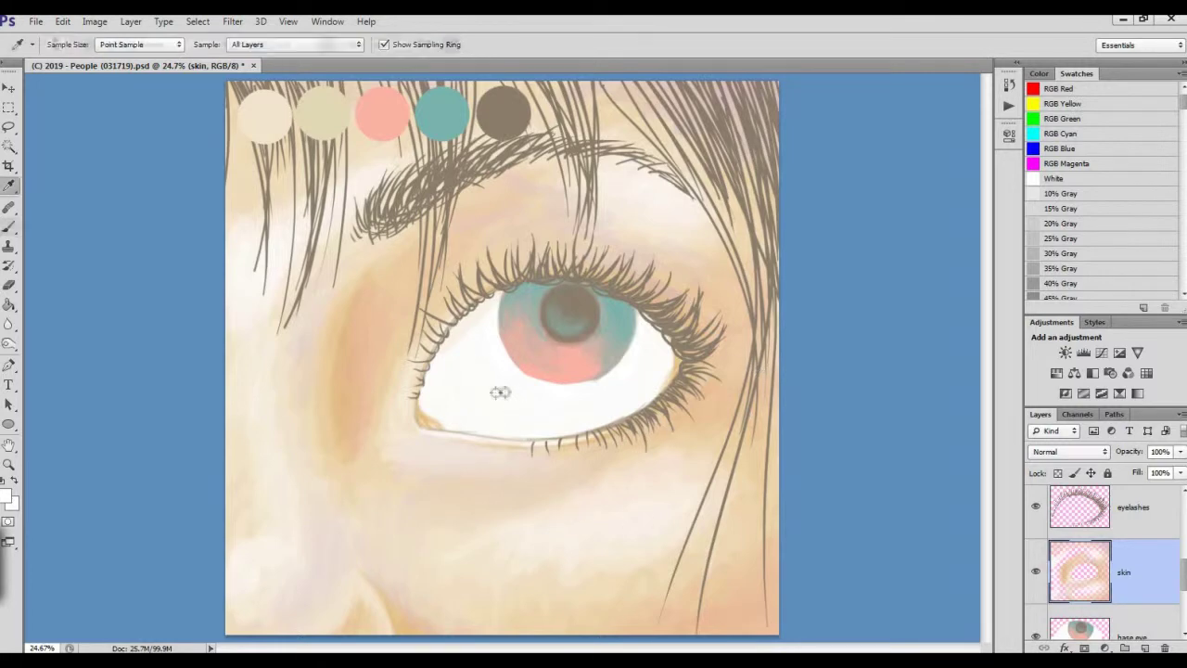
Step: Shrink the soft brush to 102 px
left_click(69, 45)
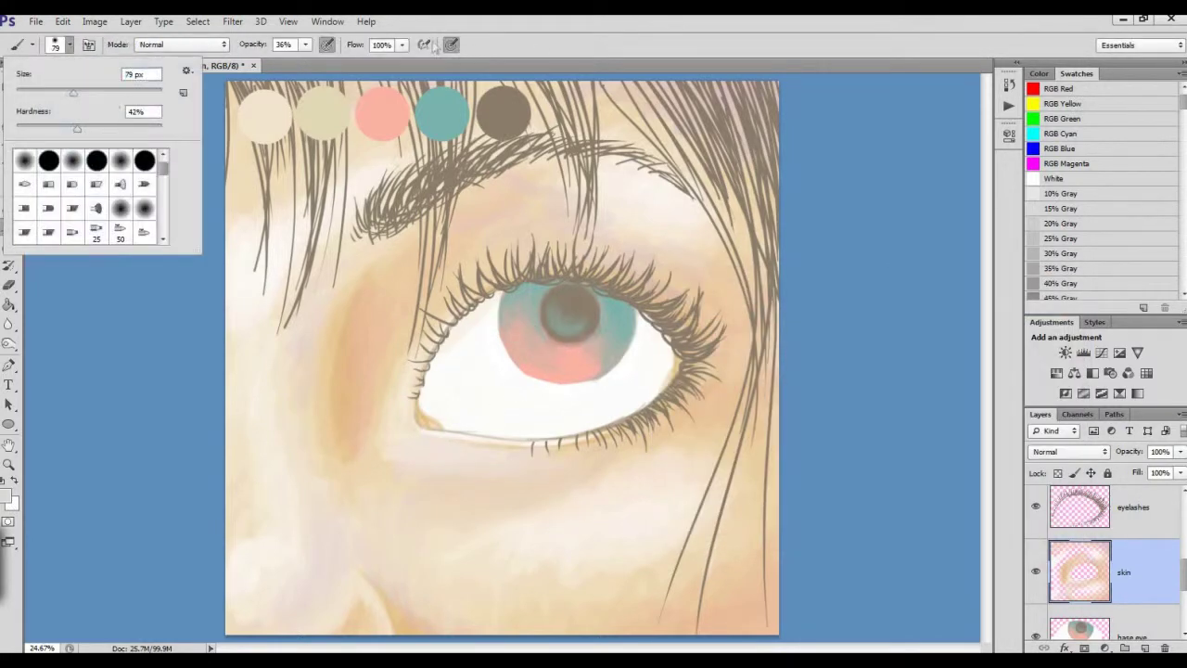
left_click_drag(106, 93, 90, 93)
left_click(1164, 530)
Step: Create a new layer named 'eye shade' above the skin layer
key("ctrl+shift+n")
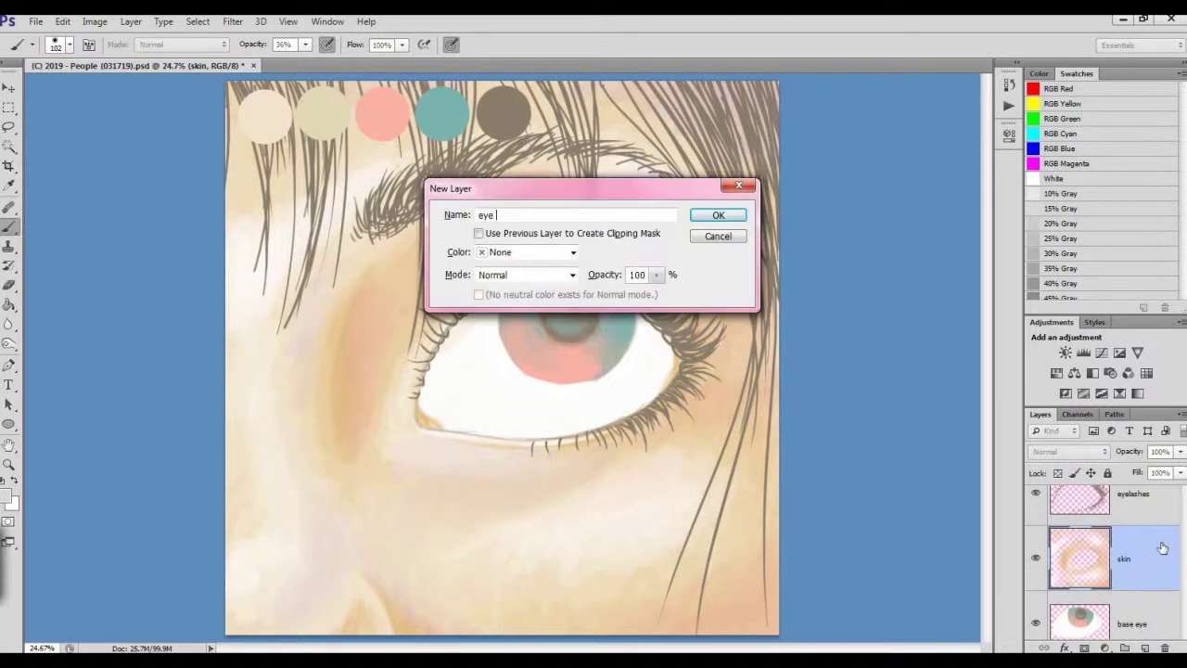
type("eye shade")
key("Return")
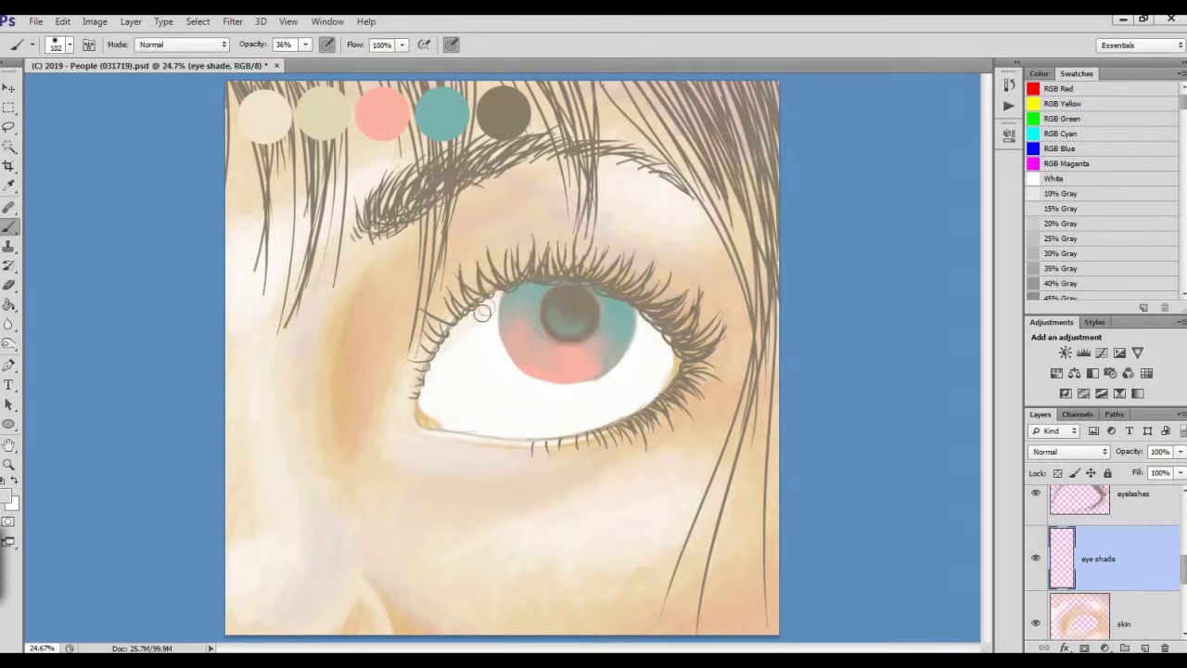
Step: Brush soft grey shading onto the inner corner and lower eye white, plus faint white right of the iris
left_click_drag(430, 399, 455, 419)
mouse_move(432, 373)
left_mouse_down()
mouse_move(453, 404)
mouse_move(473, 328)
left_mouse_up()
left_click_drag(477, 374, 501, 399)
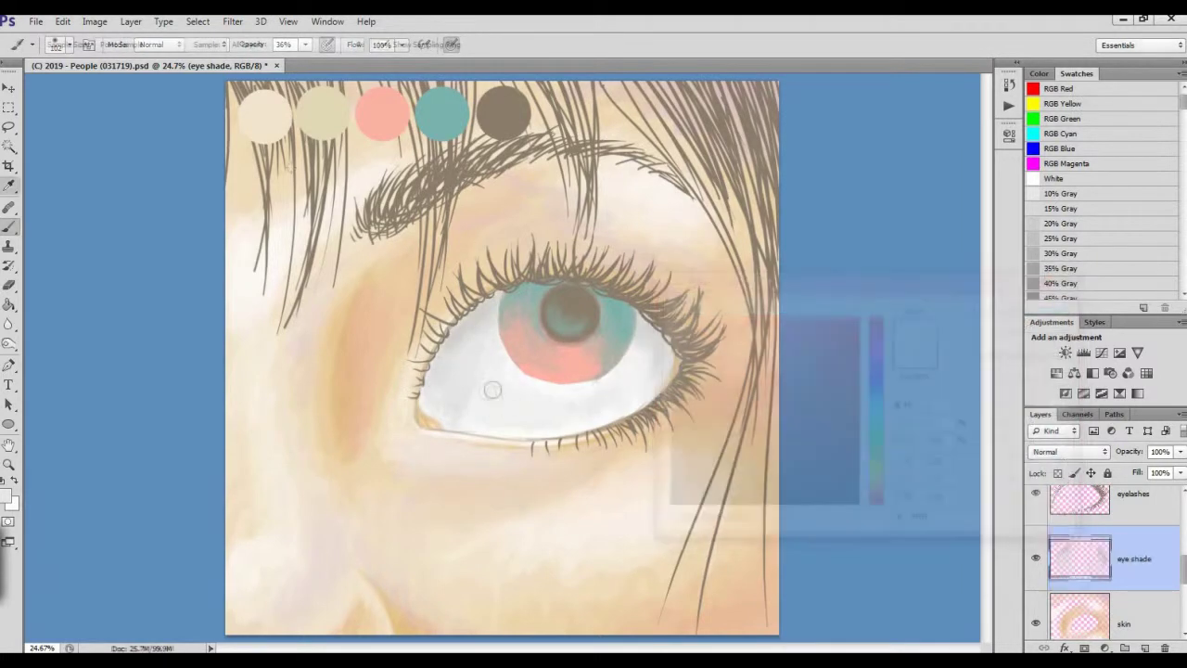
key("Return")
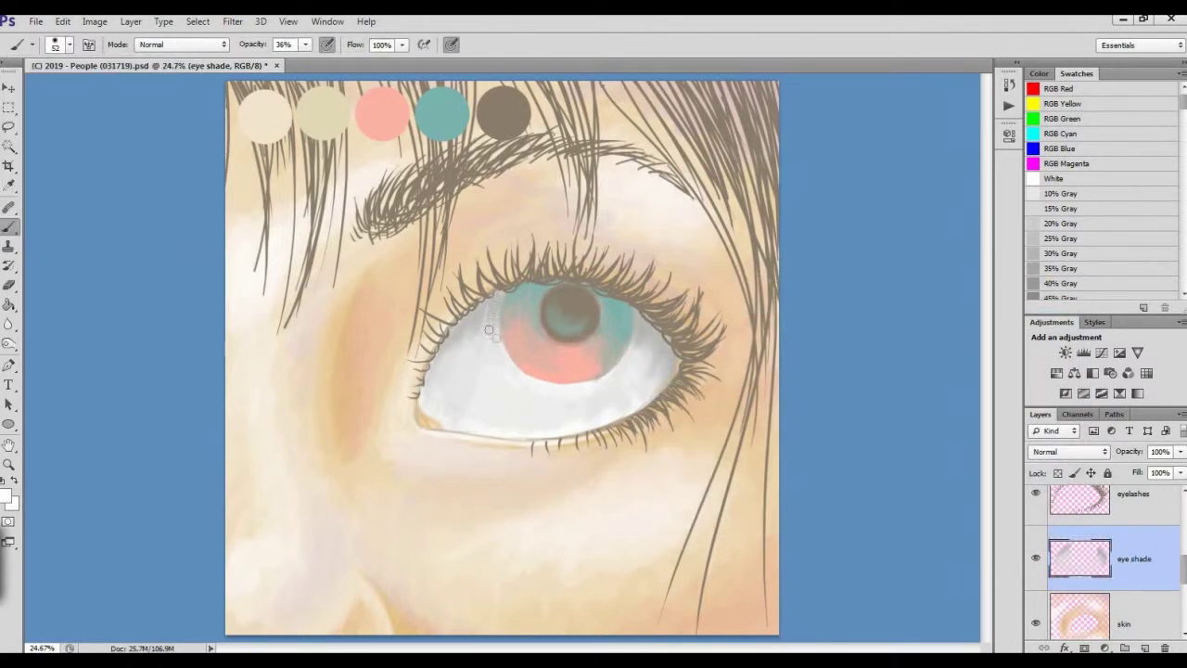
left_click_drag(640, 329, 633, 356)
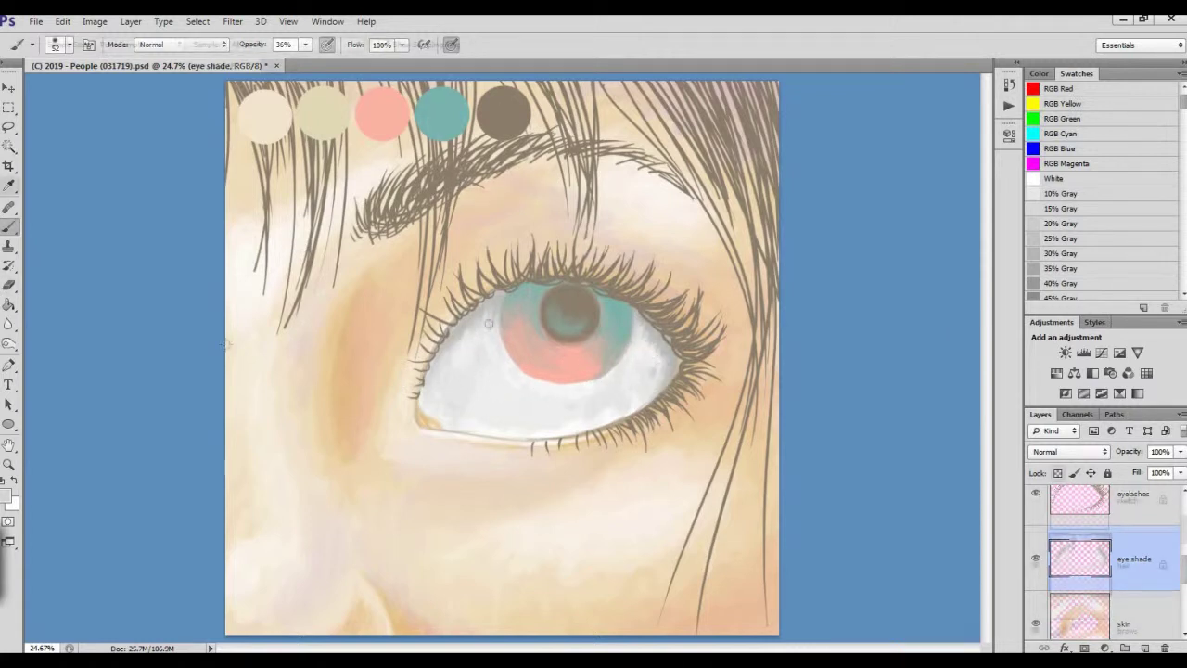
left_click(8, 498)
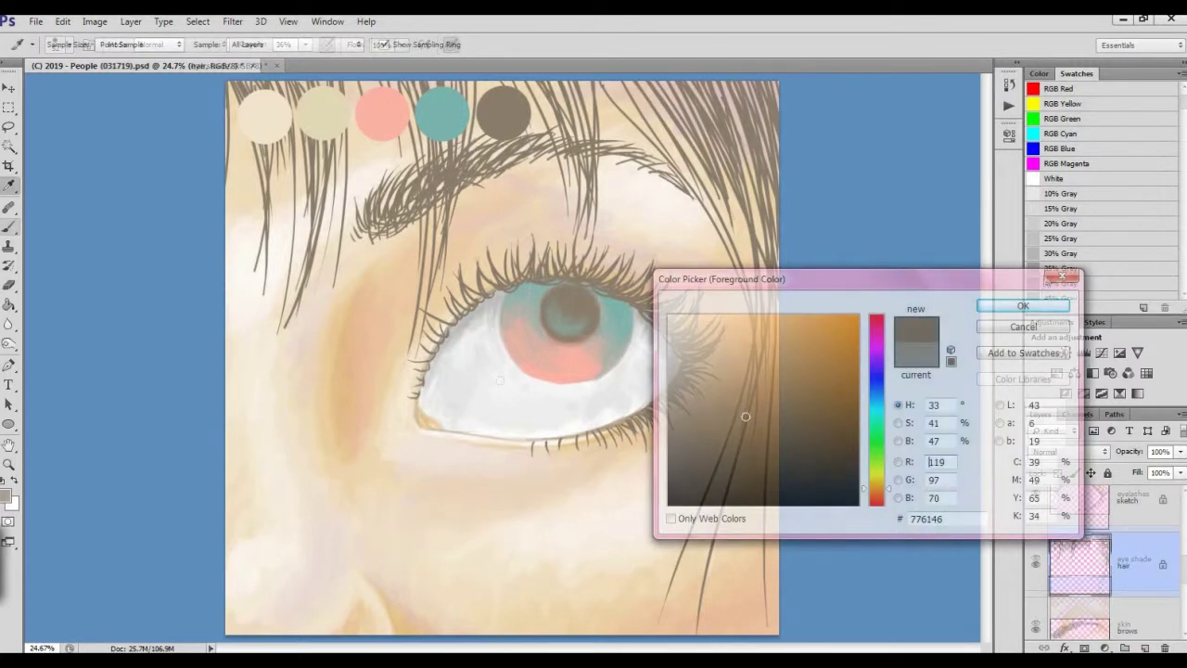
Step: Paint dark brown hair strands near the top-right edge with a large soft brush
key("Return")
left_click(69, 44)
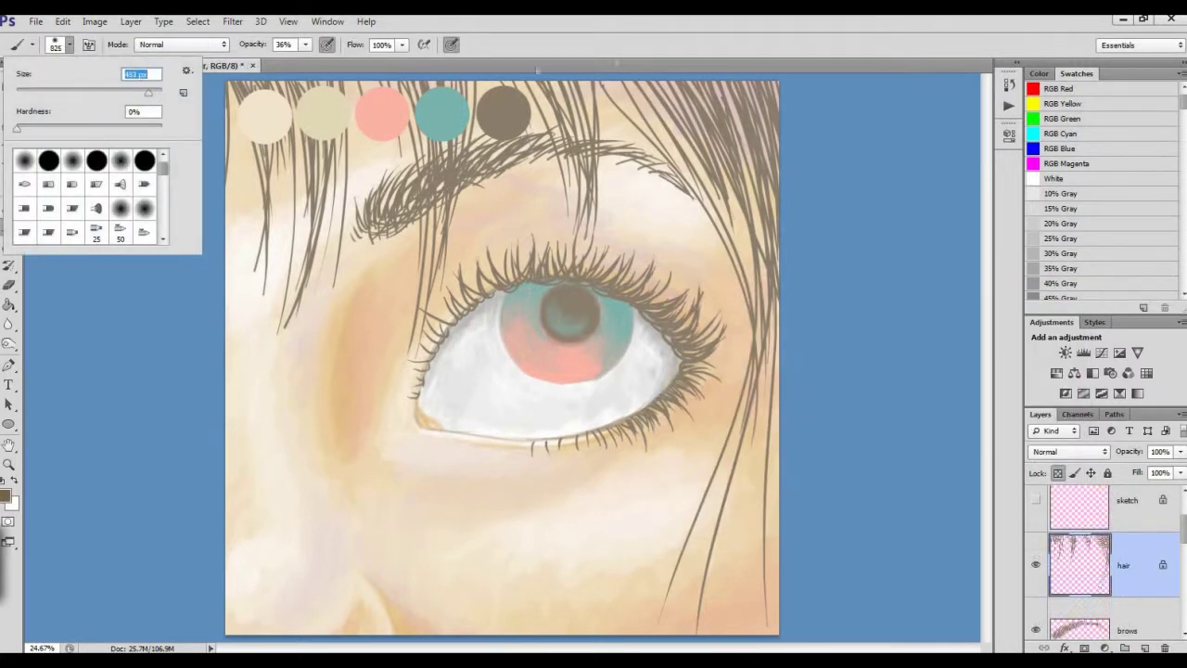
key("Return")
left_click_drag(766, 96, 755, 141)
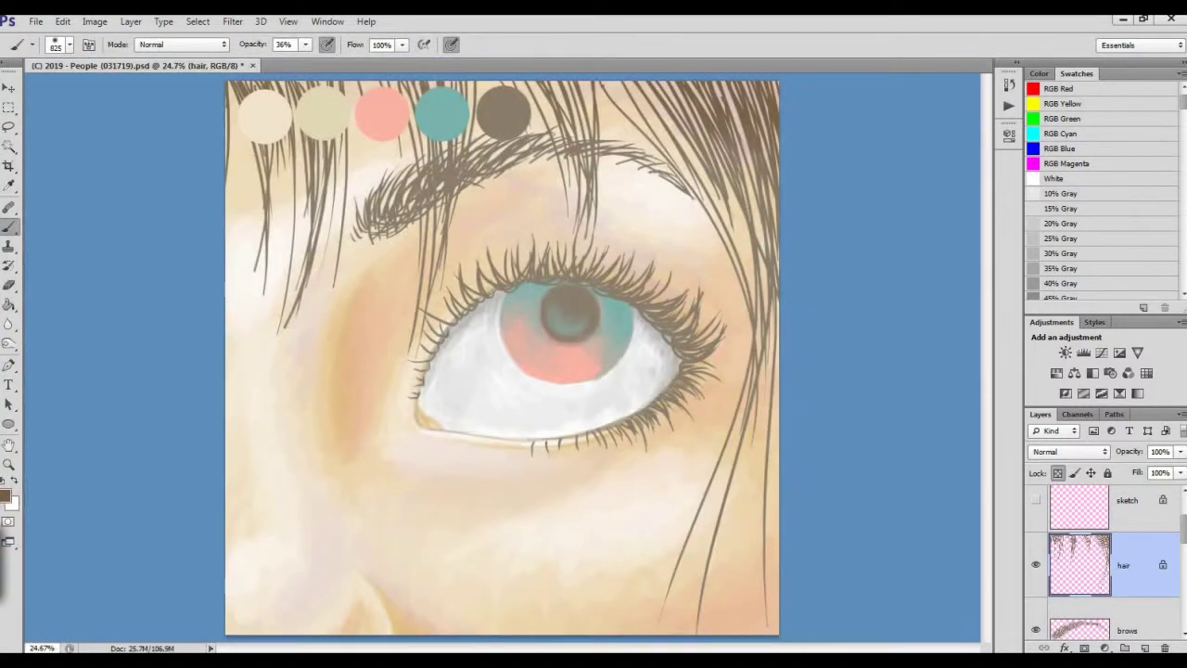
left_click(69, 43)
key("Return")
Step: Lock the brows layer's transparent pixels and choose a lighter brown on the eyelashes layer
key("alt+bracketleft")
key("slash")
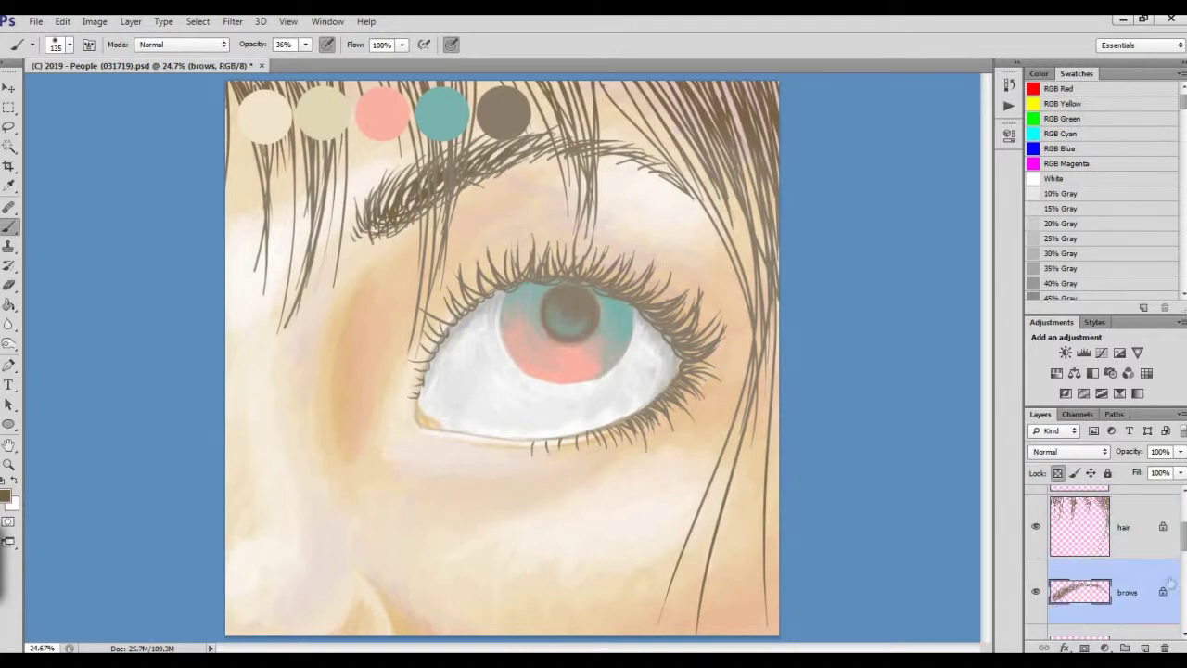
key("alt+bracketleft")
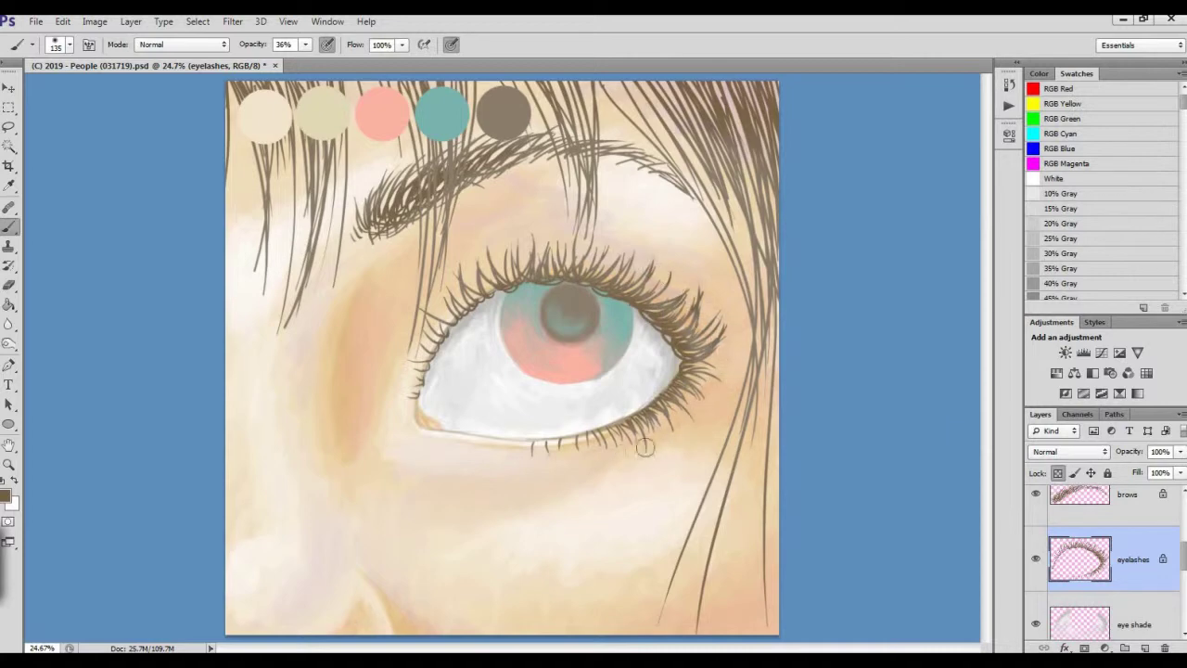
left_click(6, 495)
left_click(702, 374)
left_click(1051, 305)
Step: Set the brush to 170 px and fade the brows layer to 72% opacity
left_click(69, 45)
type("170")
key("Return")
left_click(1140, 501)
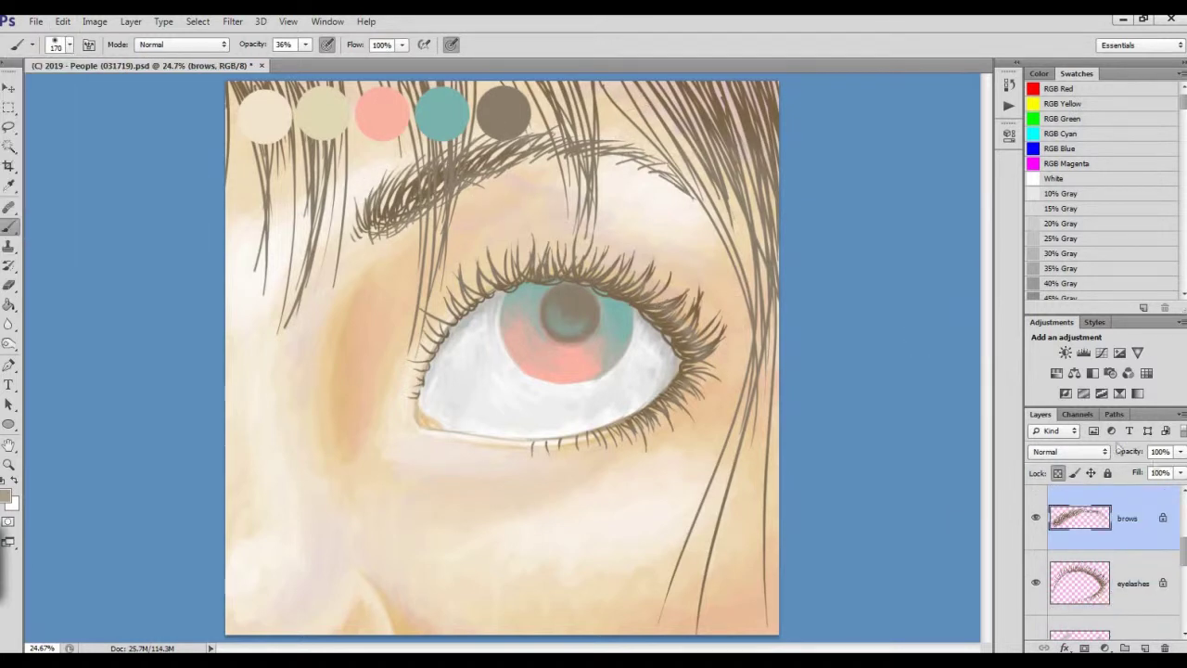
left_click_drag(1181, 451, 1159, 473)
key("alt+bracketright")
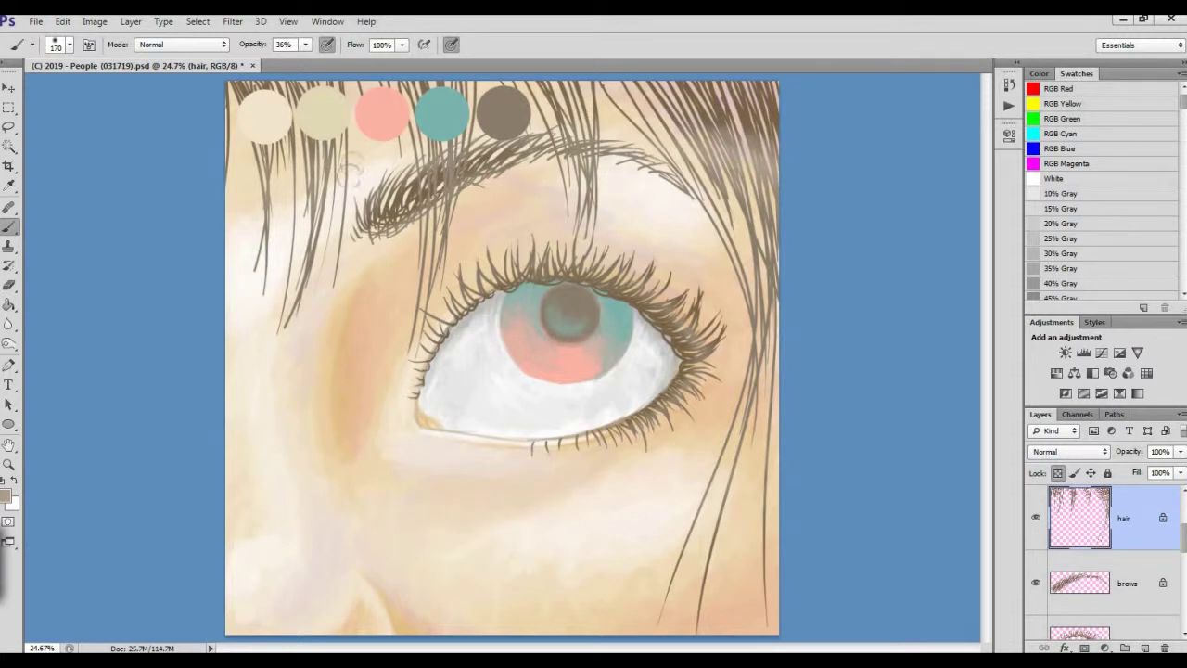
Step: Set the brush to 28 px at 100% opacity on the hair layer and sample a colour
left_click(69, 45)
left_click_drag(51, 92, 36, 93)
left_click_drag(306, 46, 359, 56)
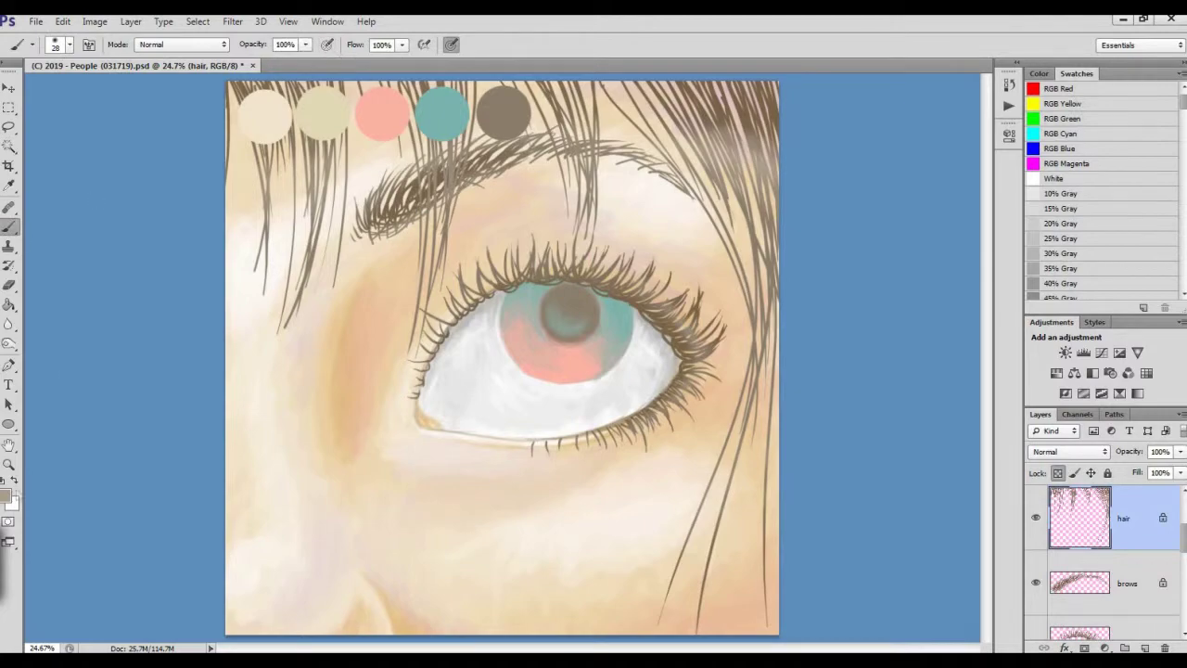
left_click(6, 495)
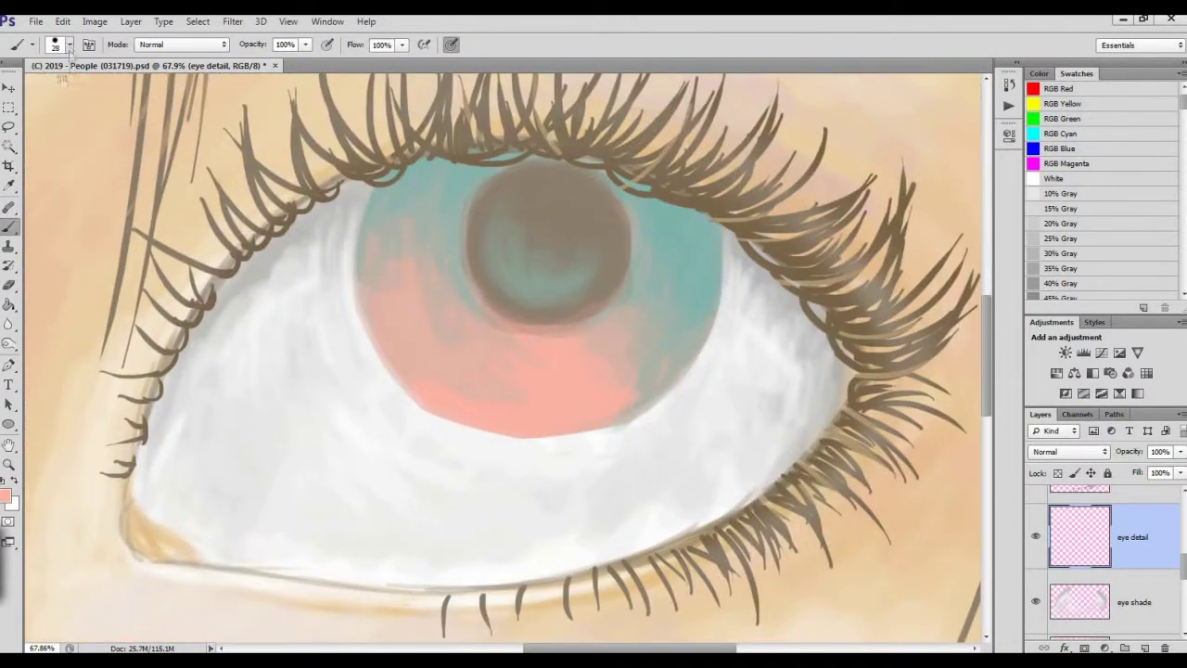
Step: Paint a thin pink rim along the pupil's lower, left and lower-right edges with a fine brush
left_click(69, 50)
left_click_drag(37, 89, 28, 90)
mouse_move(544, 330)
left_mouse_down()
mouse_move(506, 327)
mouse_move(482, 299)
left_mouse_up()
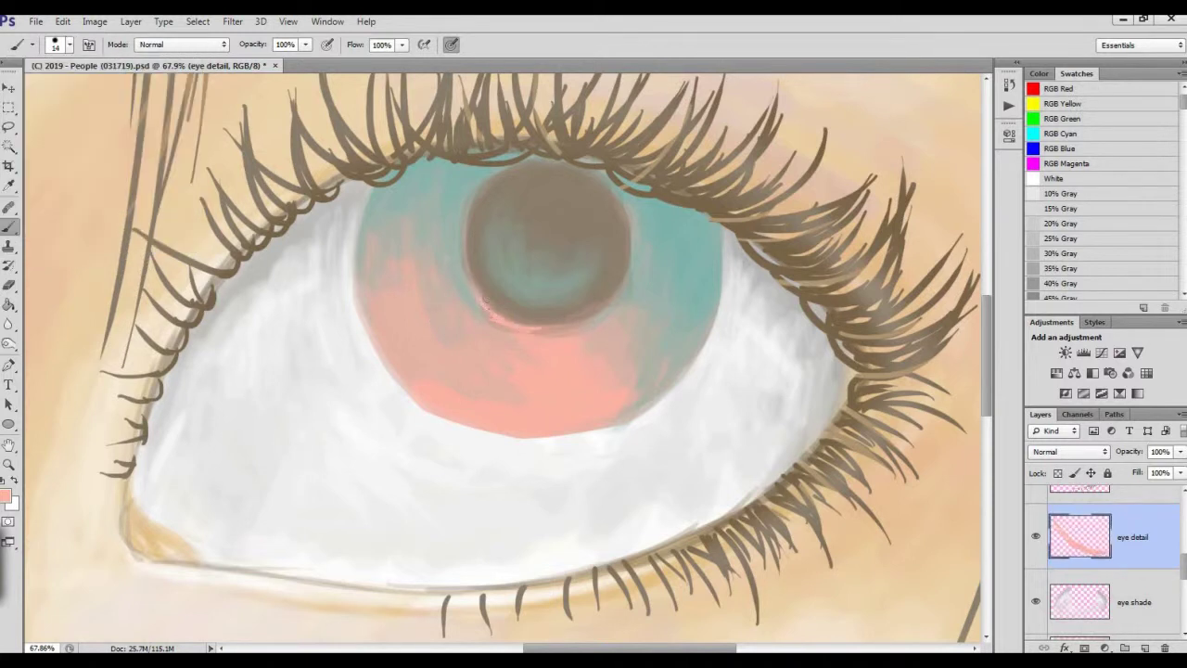
mouse_move(605, 306)
left_mouse_down()
mouse_move(490, 325)
mouse_move(563, 332)
left_mouse_up()
left_click_drag(470, 282, 465, 234)
left_click_drag(582, 332, 602, 311)
Step: Brush faint pink into the iris with a 33 px brush at 35% opacity
left_click_drag(551, 194, 649, 186)
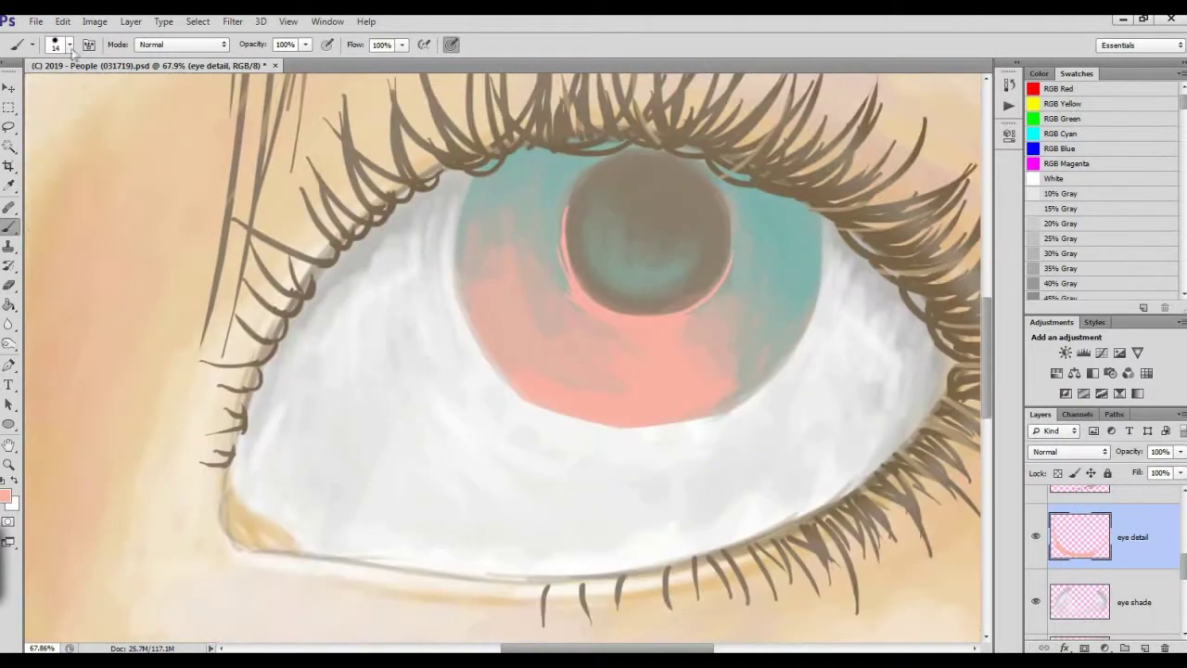
left_click(68, 43)
left_click_drag(27, 93, 40, 93)
left_click(601, 338)
key("6")
key("6")
left_click_drag(569, 331, 514, 321)
key("3")
key("5")
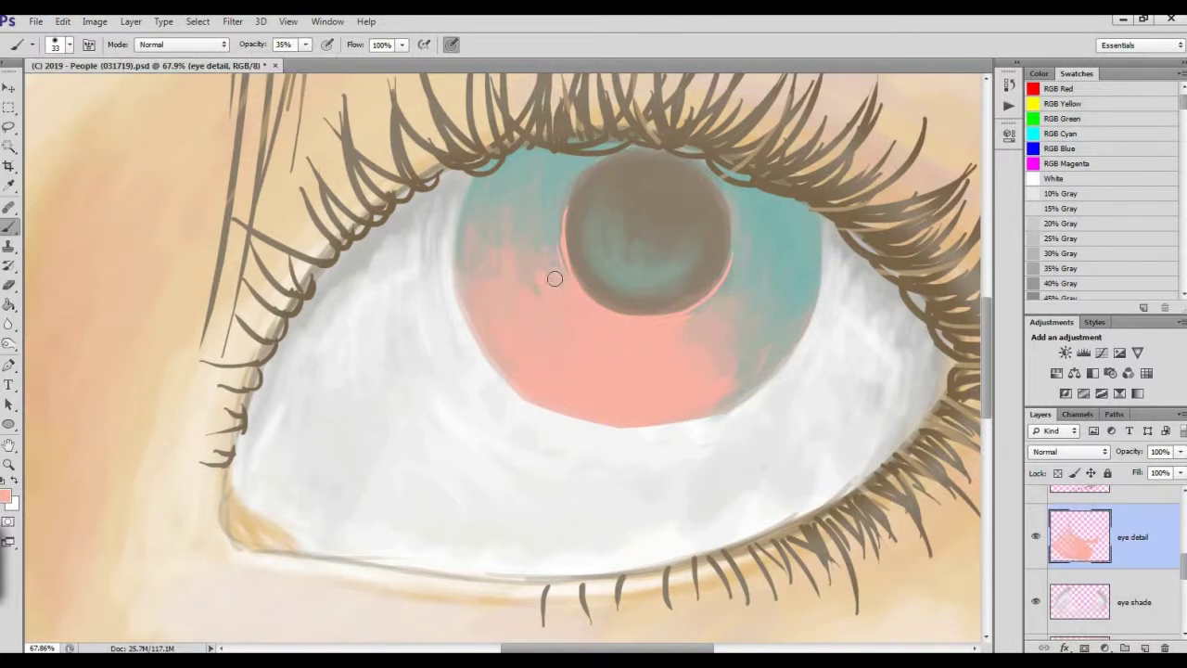
left_click_drag(559, 361, 501, 299)
left_click_drag(596, 362, 677, 327)
left_click_drag(765, 321, 736, 333)
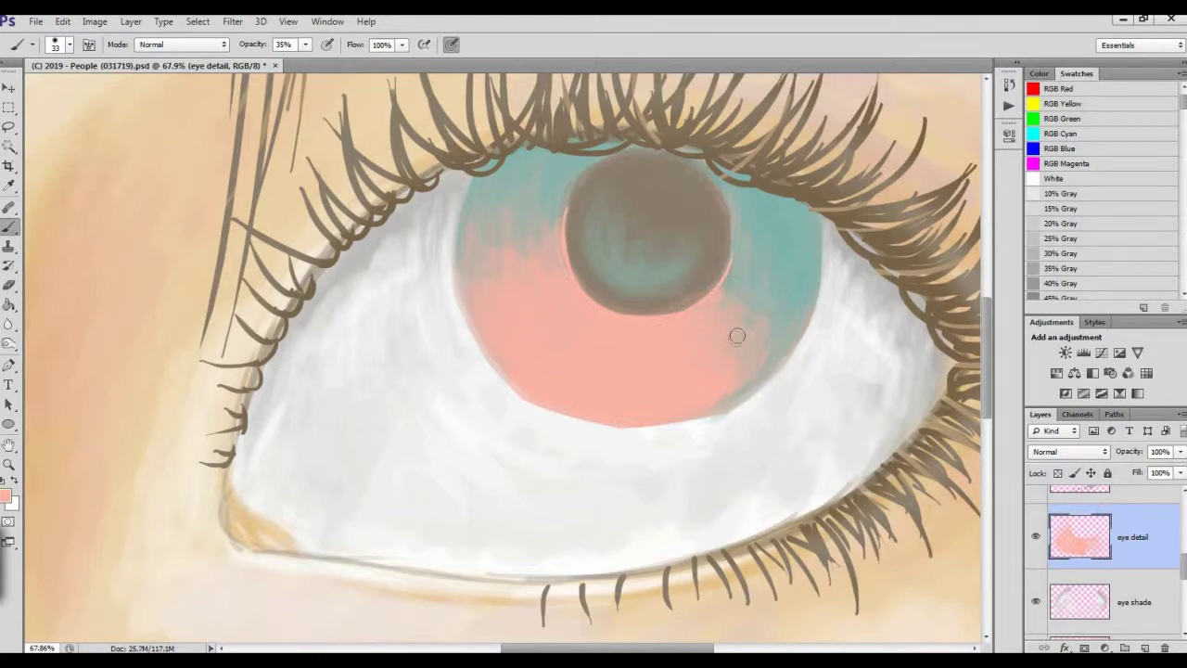
Step: Paint sampled teal along the iris's left and right edges at 26% opacity
key("i")
key("b")
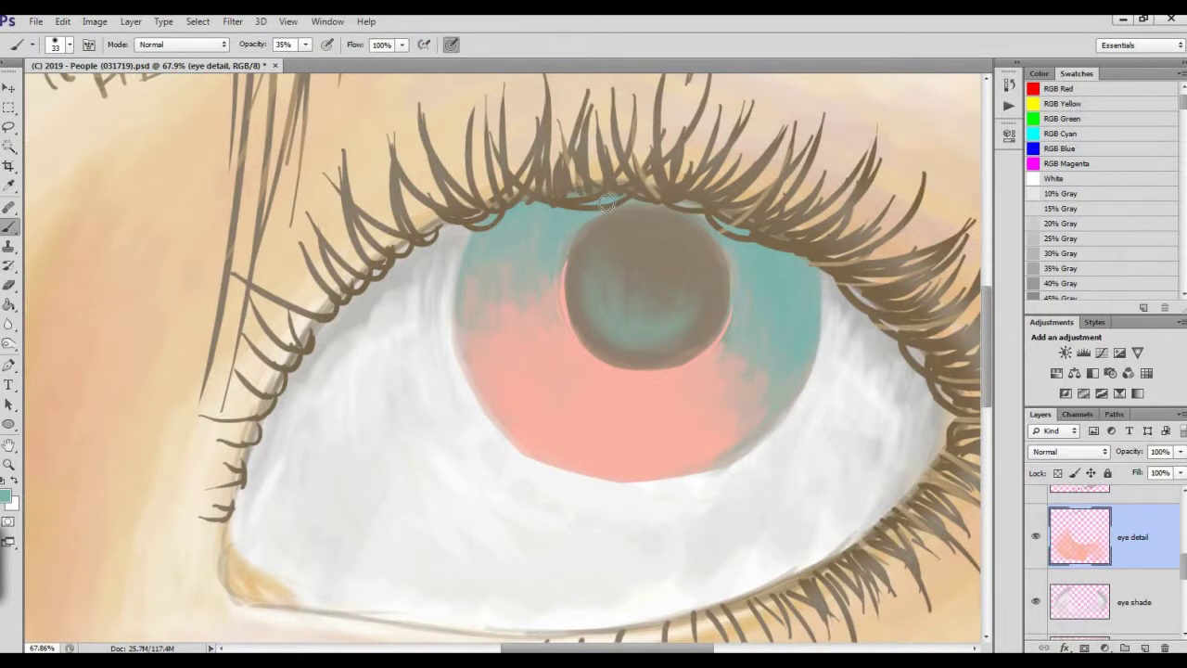
left_click_drag(472, 286, 478, 261)
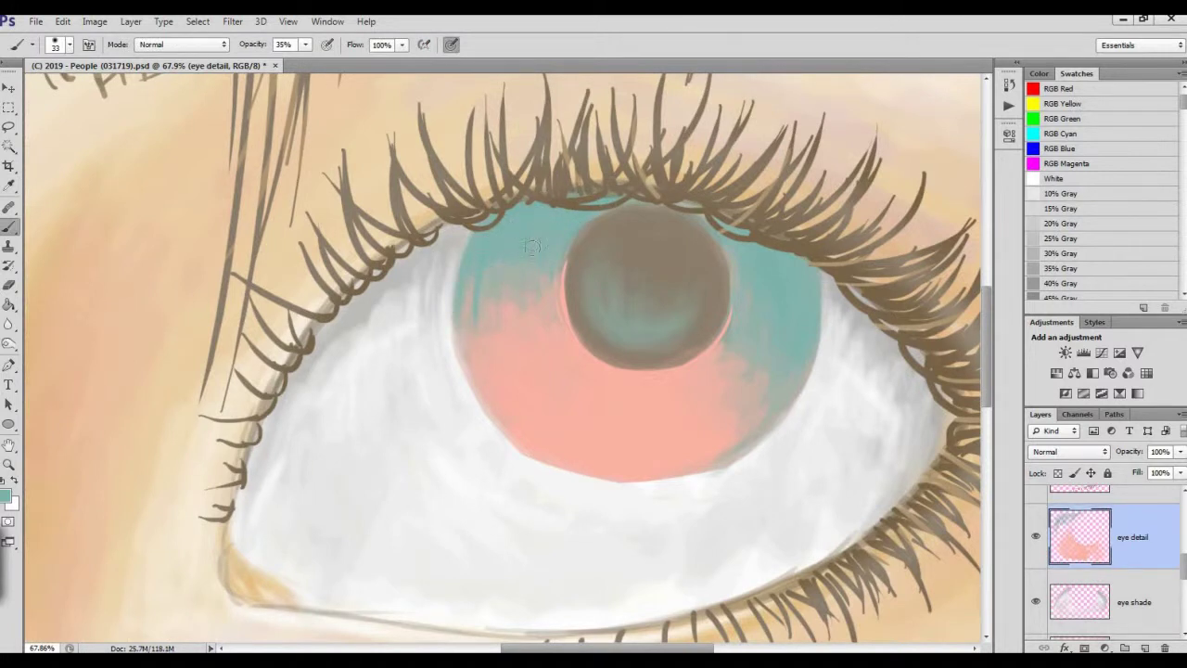
left_click_drag(766, 318, 810, 274)
left_click(69, 44)
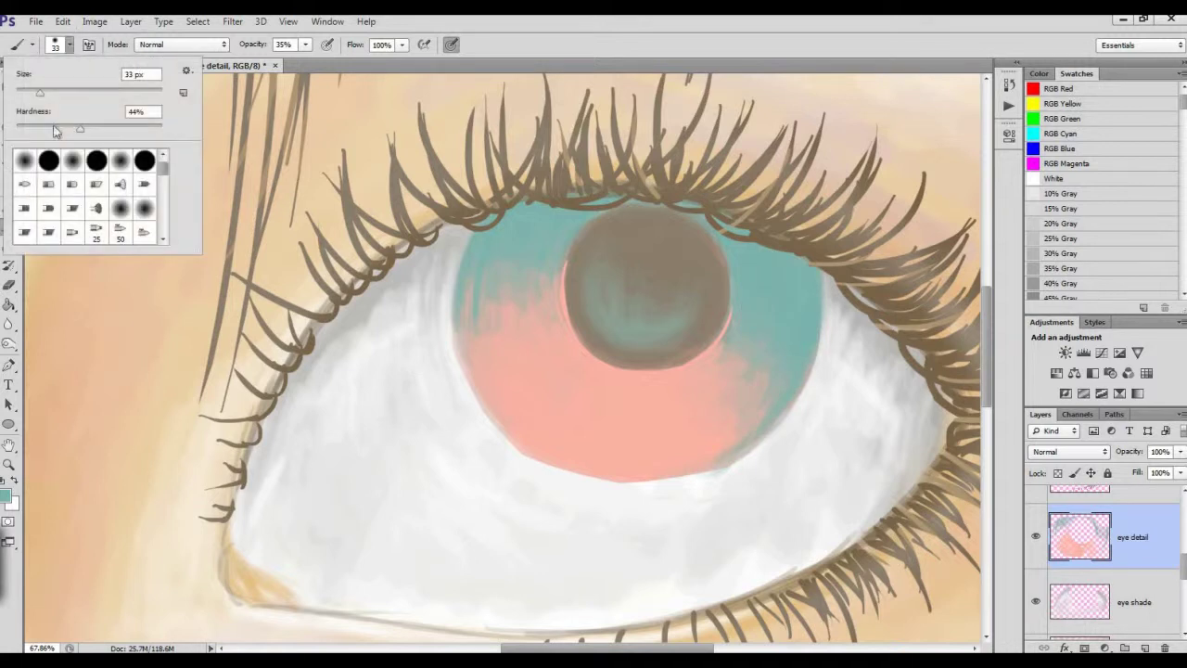
left_click(305, 44)
left_click_drag(304, 67, 296, 67)
left_click_drag(537, 278, 488, 393)
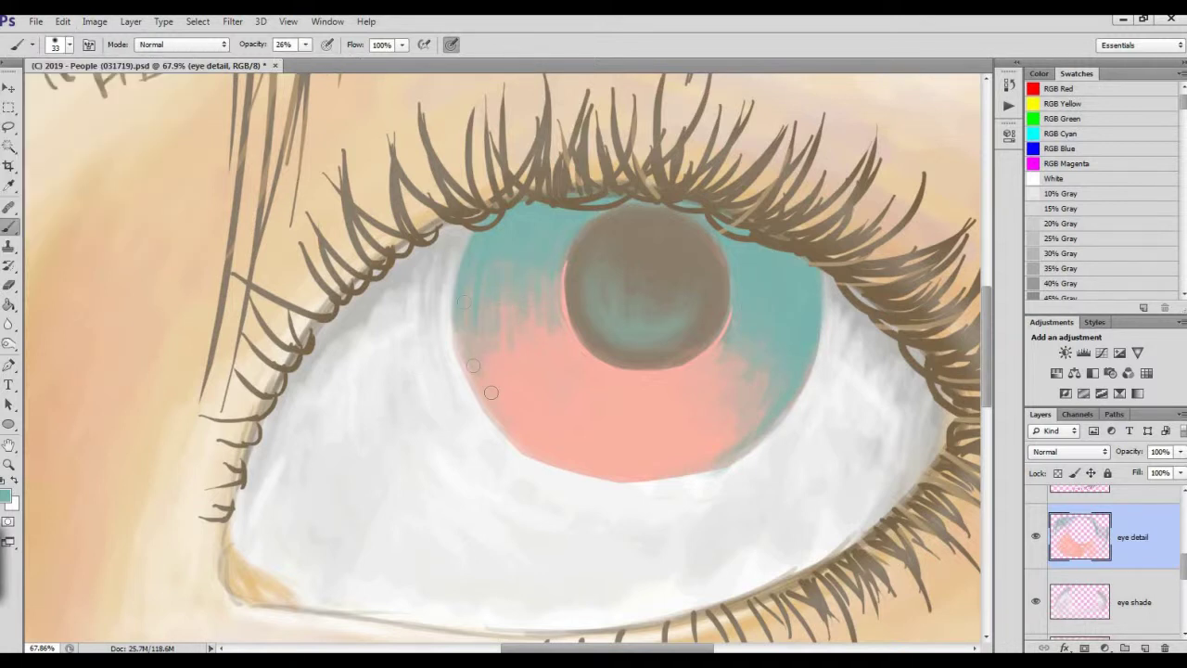
Step: Blend the coral into the teal of the iris with a 56 px brush
left_click(68, 43)
left_click(58, 93)
key("Return")
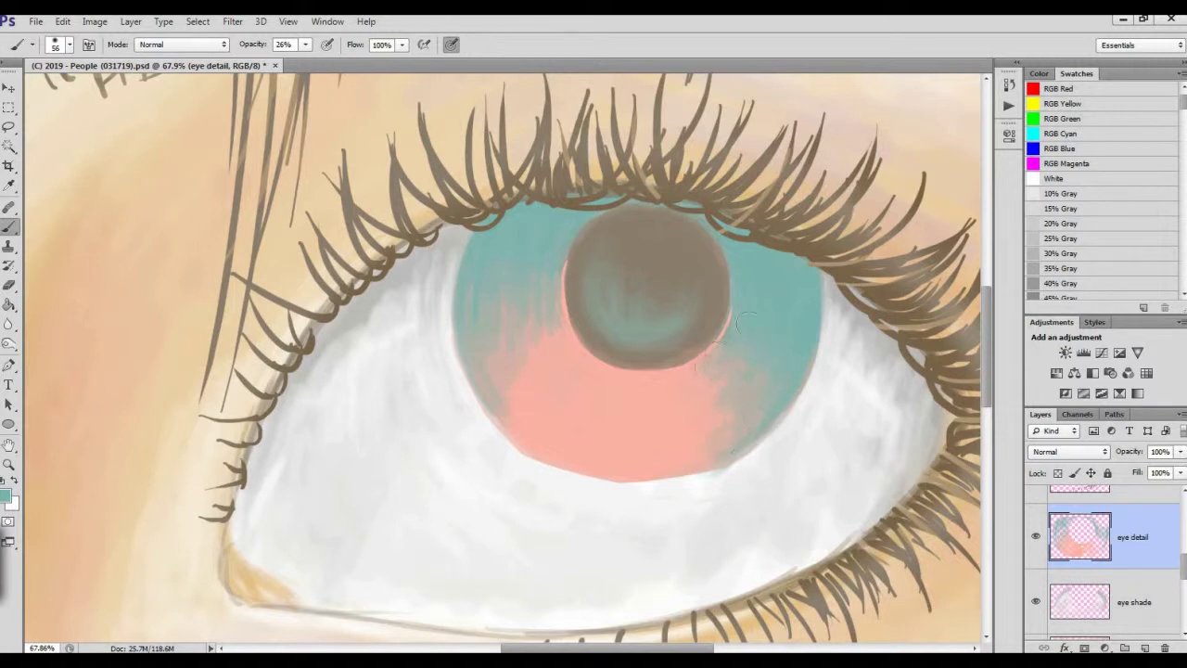
left_click(722, 383, "alt")
left_click_drag(774, 360, 726, 405)
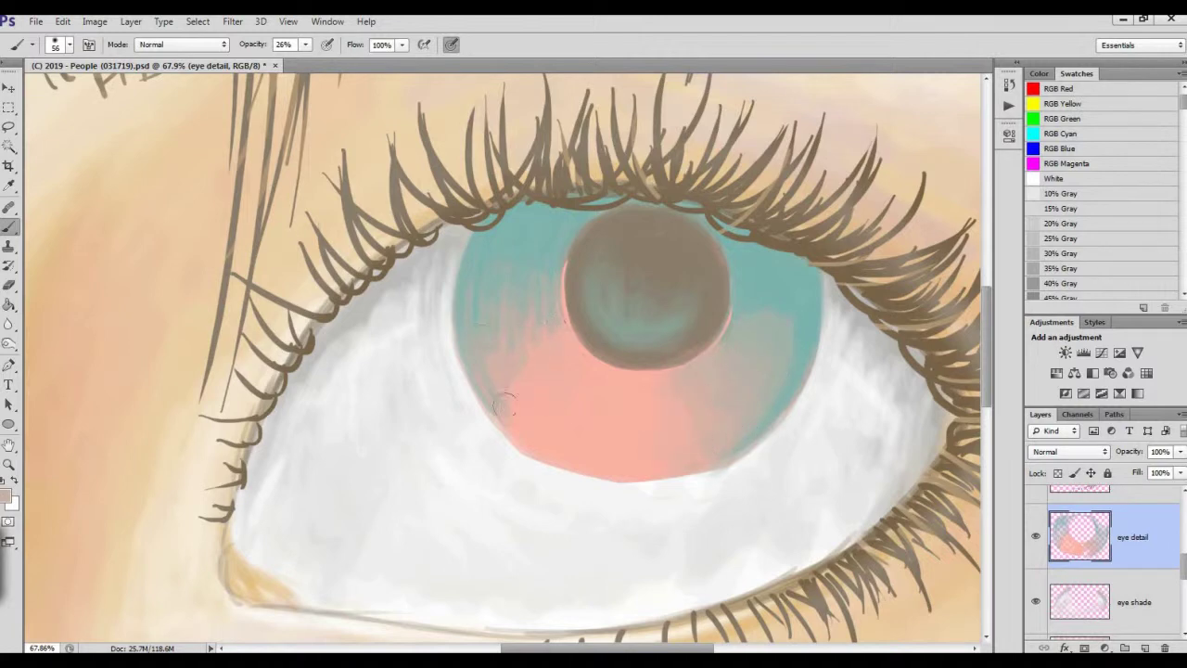
left_click_drag(498, 350, 486, 344)
Step: Pick a darker brown for the pupil, undo a trial stroke, and sample greyish-teal from the pupil
scroll(646, 361, "down", 3)
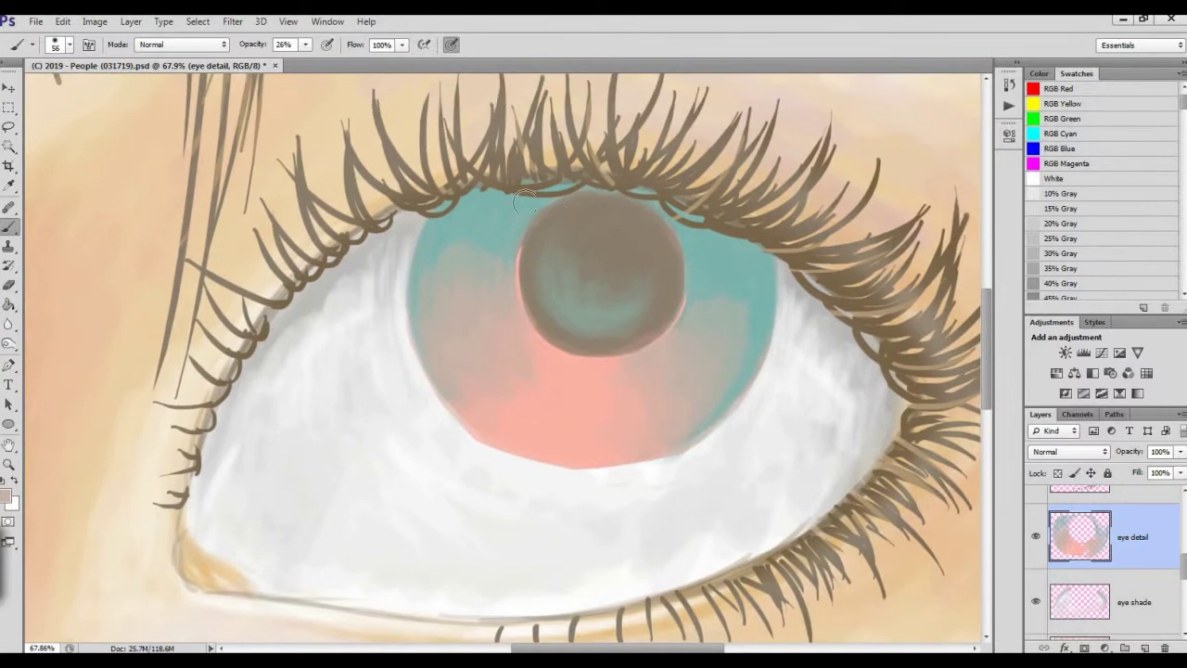
left_click(634, 144, "alt")
left_click(9, 498)
left_click(711, 451)
left_click(1022, 307)
key("b")
mouse_move(608, 123)
left_mouse_down()
mouse_move(587, 165)
mouse_move(596, 174)
mouse_move(673, 162)
mouse_move(603, 139)
mouse_move(633, 166)
mouse_move(604, 130)
mouse_move(547, 139)
mouse_move(545, 246)
mouse_move(671, 227)
mouse_move(684, 190)
mouse_move(686, 218)
mouse_move(661, 144)
mouse_move(650, 252)
mouse_move(552, 227)
mouse_move(658, 164)
mouse_move(640, 209)
mouse_move(612, 151)
mouse_move(666, 181)
mouse_move(626, 214)
left_mouse_up()
key("ctrl+z")
left_click(603, 225, "alt")
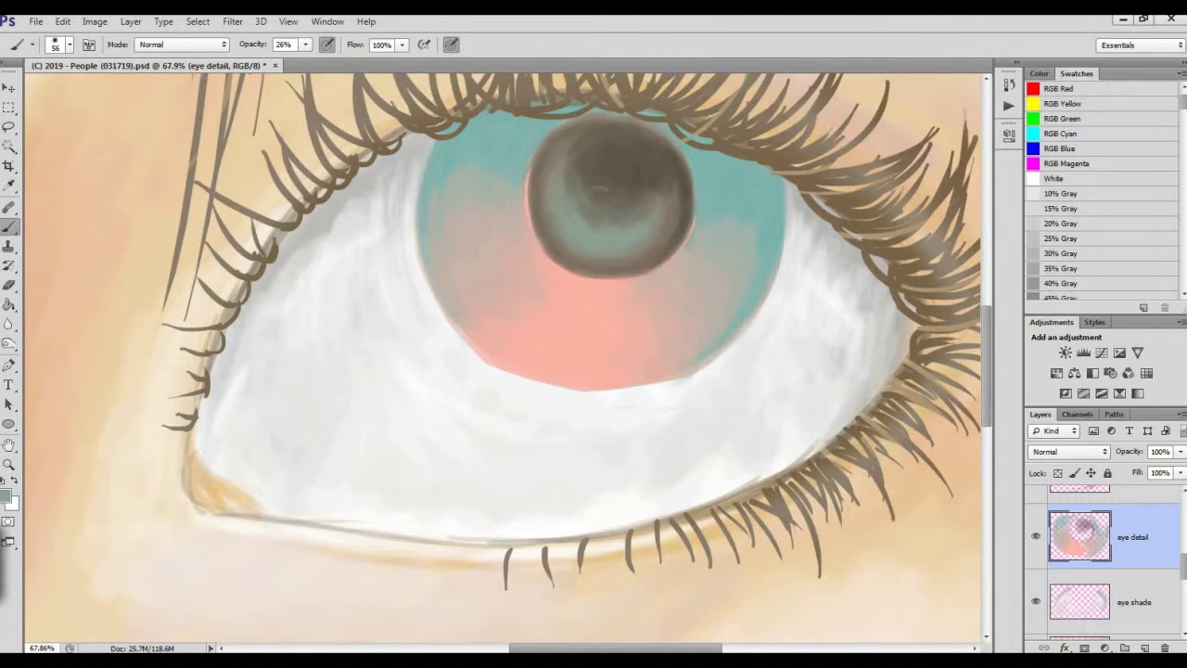
Step: Soften the pupil centre toward grey-teal, then pick the darker teal and a size-35 soft brush
mouse_move(623, 202)
left_mouse_down()
mouse_move(612, 181)
mouse_move(604, 211)
left_mouse_up()
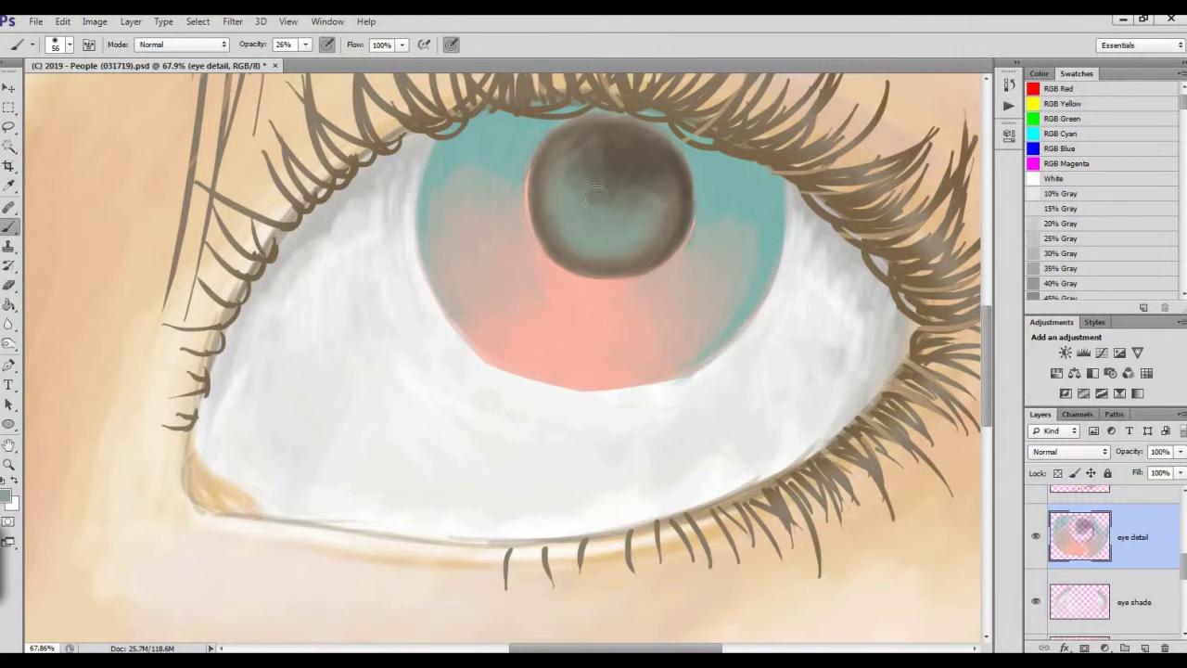
key("i")
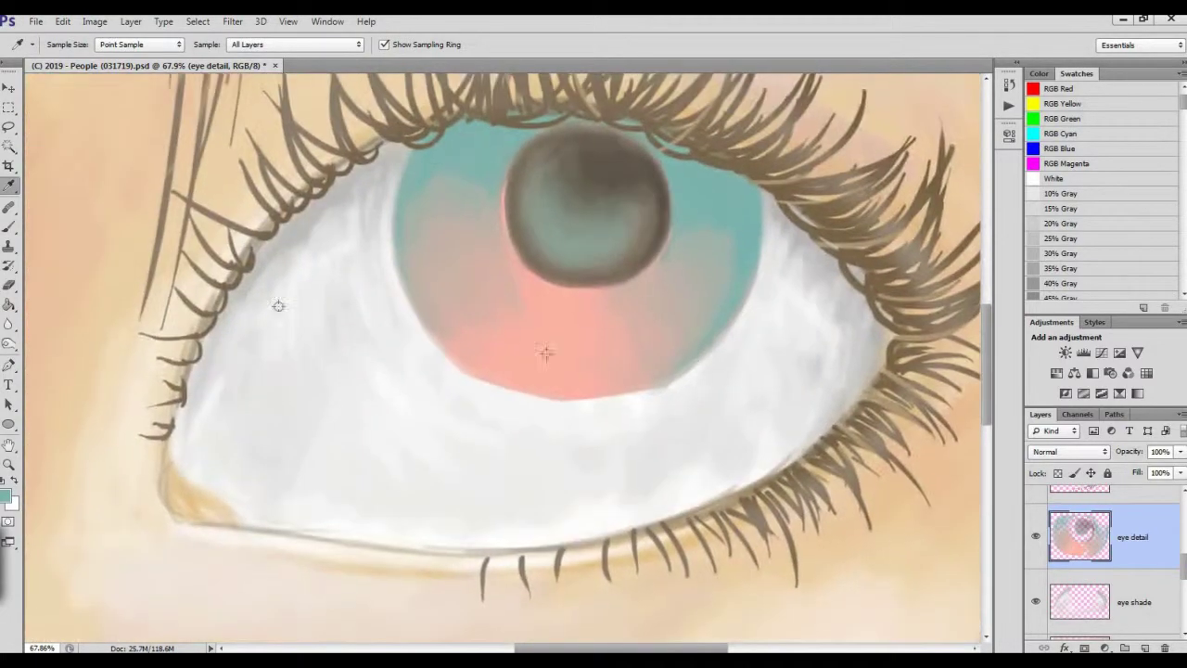
left_click(7, 496)
left_click(787, 416)
left_click(1020, 307)
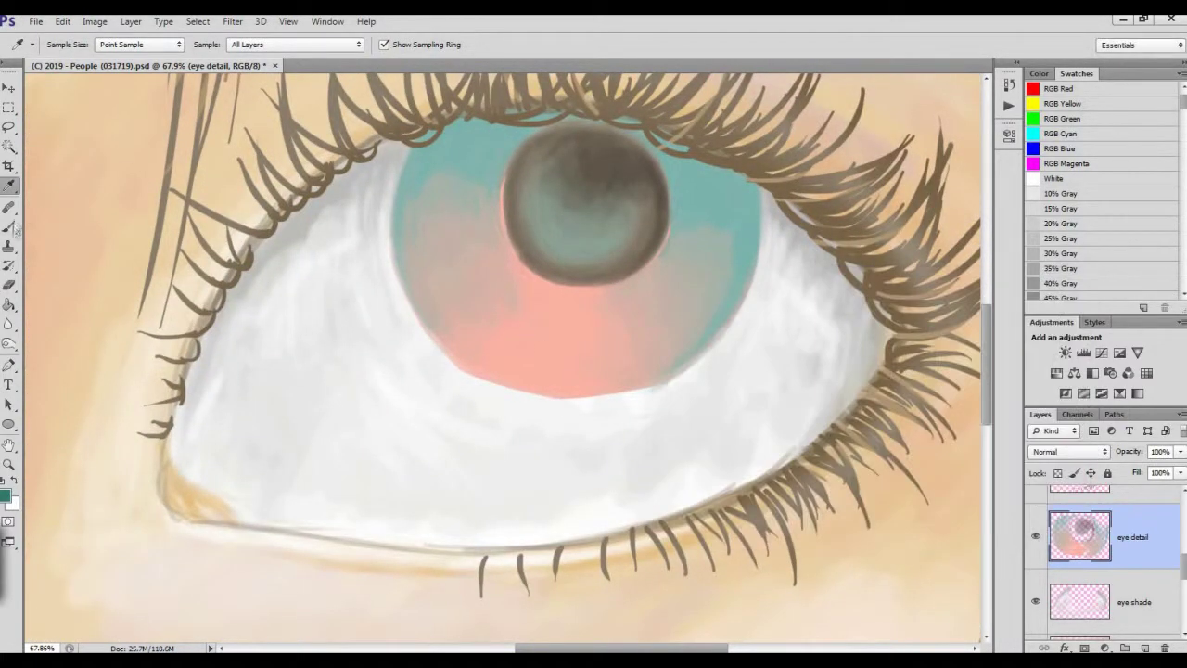
left_click(13, 225)
left_click(61, 45)
left_click(311, 51)
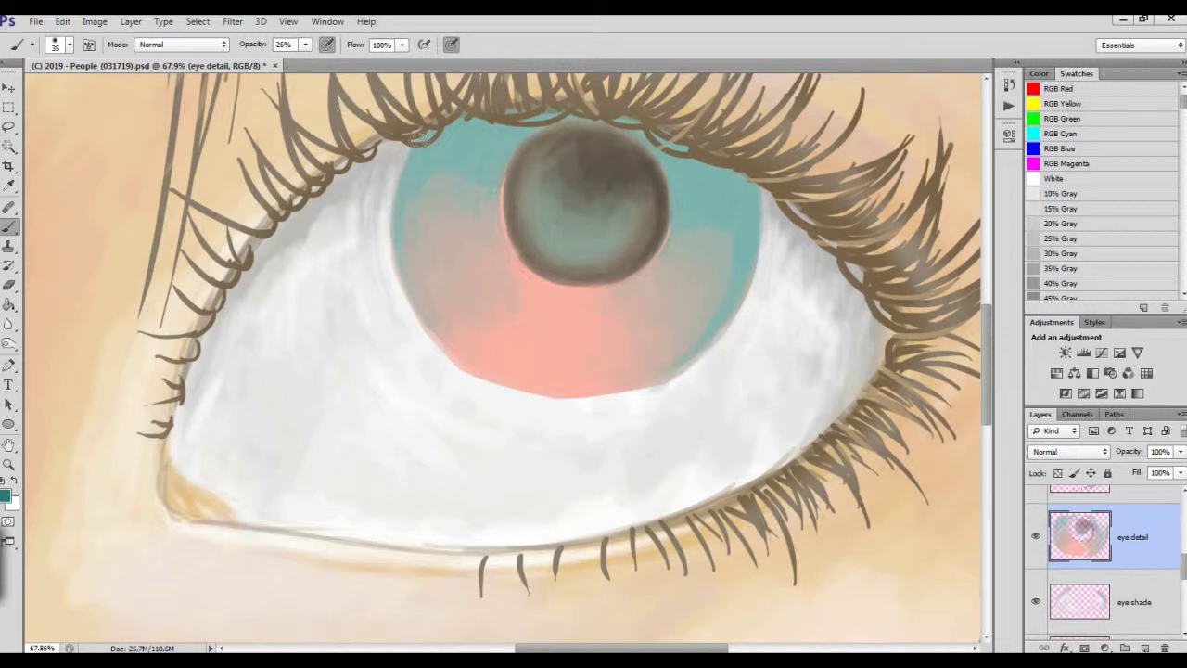
Step: Darken the iris's left and right rims with teal and define the pupil's edges
left_click_drag(414, 285, 394, 226)
mouse_move(411, 165)
left_mouse_down()
mouse_move(404, 260)
mouse_move(407, 226)
left_mouse_up()
left_click_drag(762, 190, 706, 341)
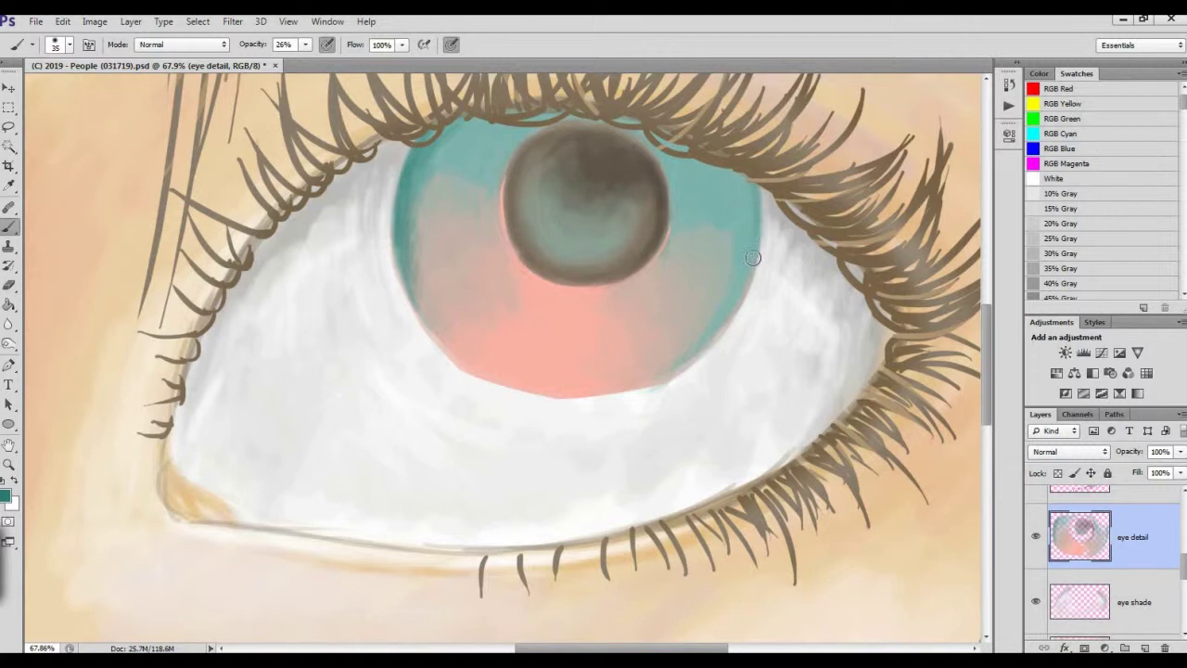
left_click_drag(745, 191, 744, 232)
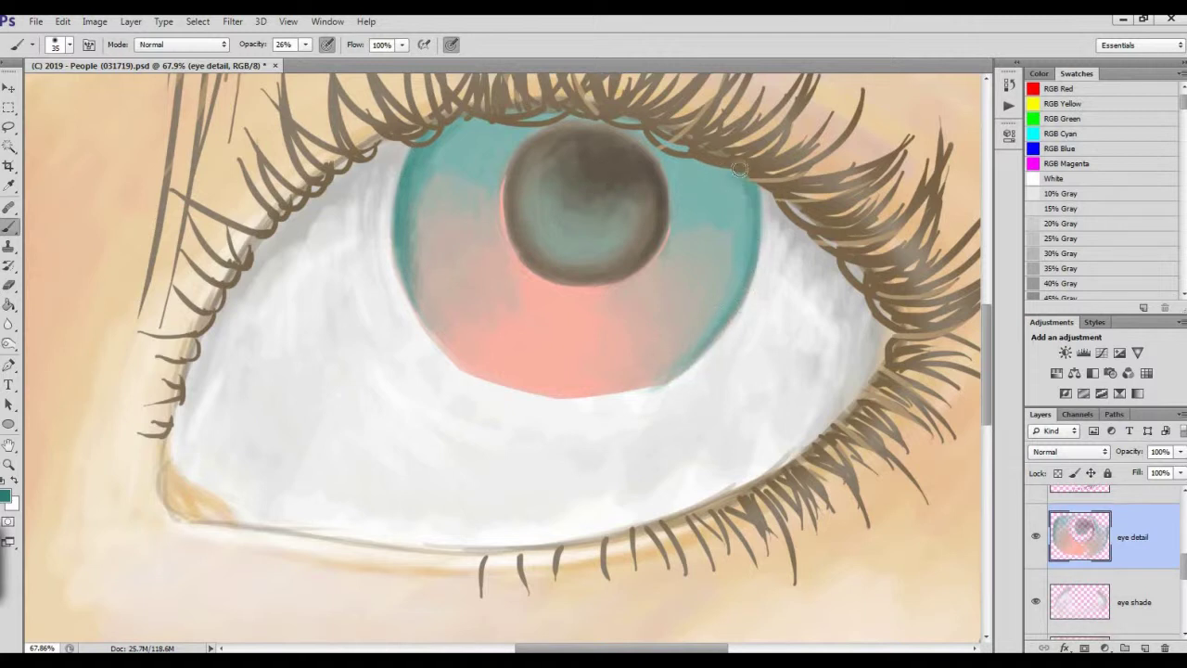
left_click_drag(737, 214, 739, 172)
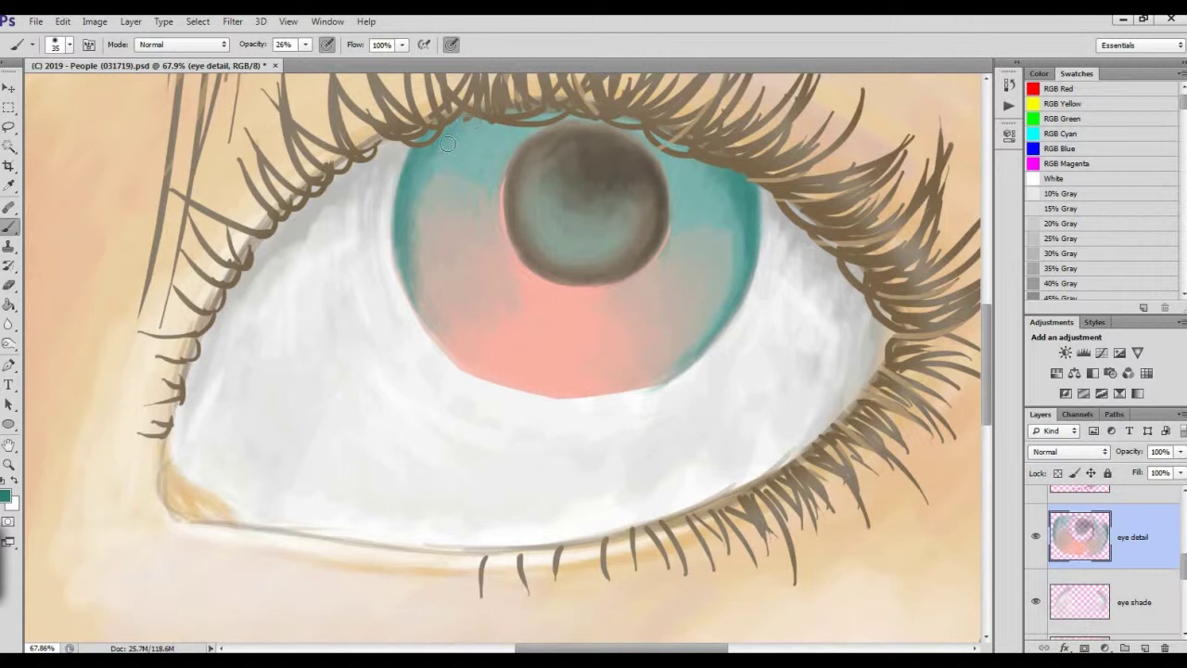
left_click_drag(501, 191, 512, 267)
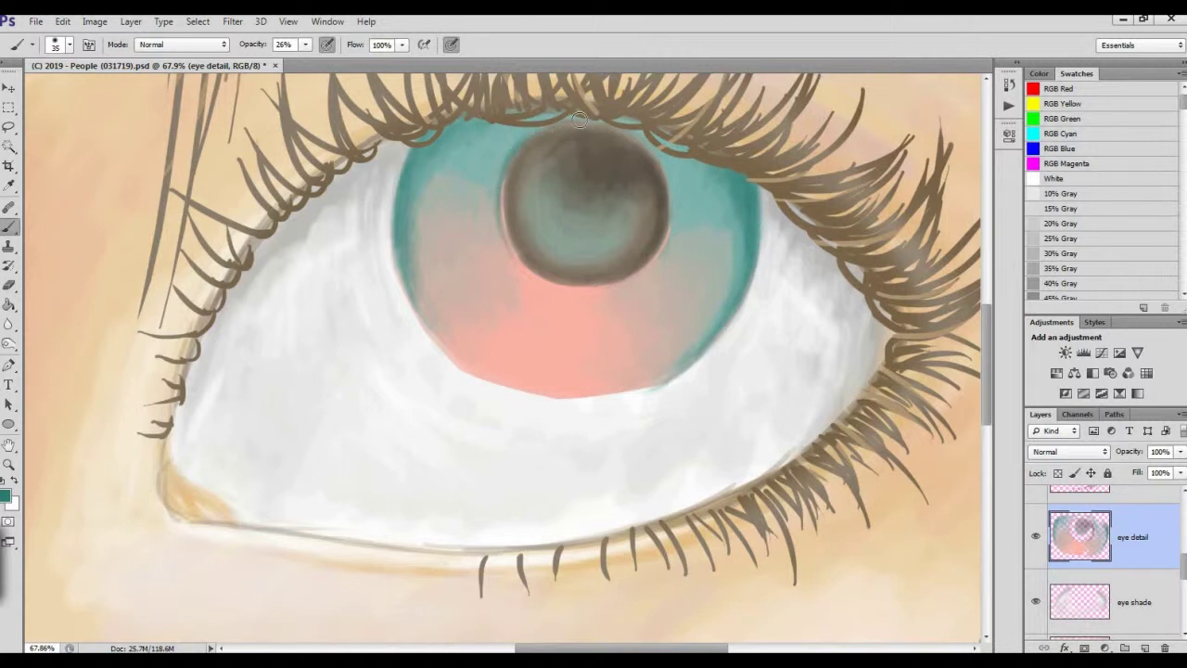
left_click_drag(652, 175, 669, 232)
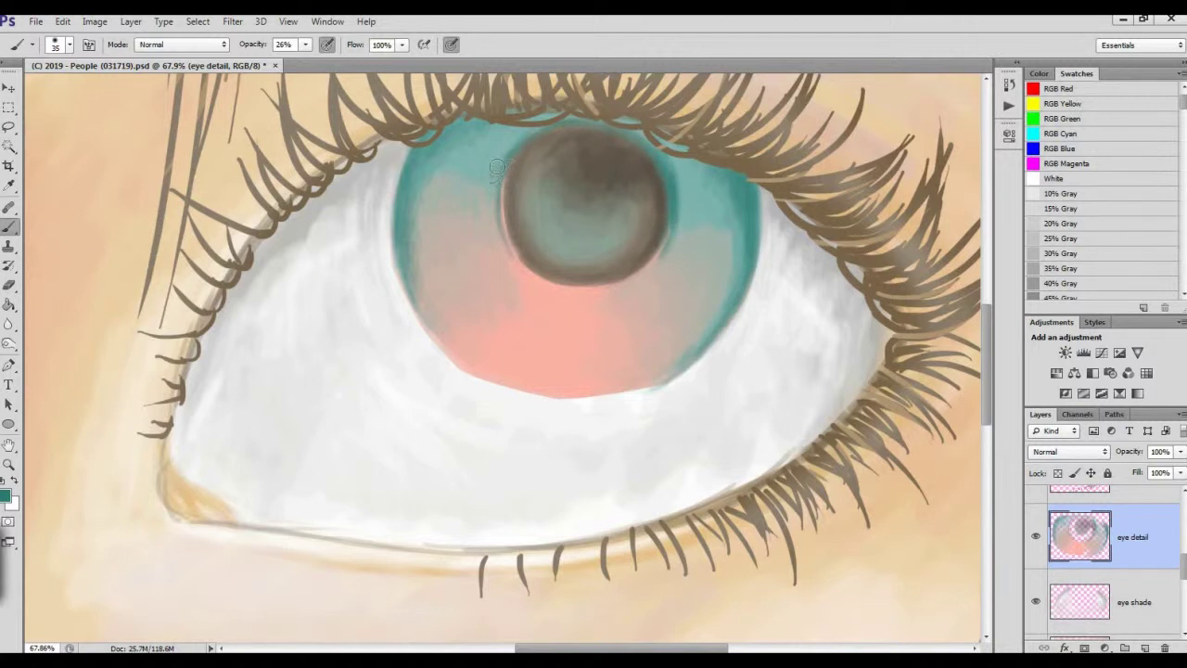
Step: Shade the iris's top and lower edges and blend teal along its right rim
left_click_drag(525, 128, 649, 137)
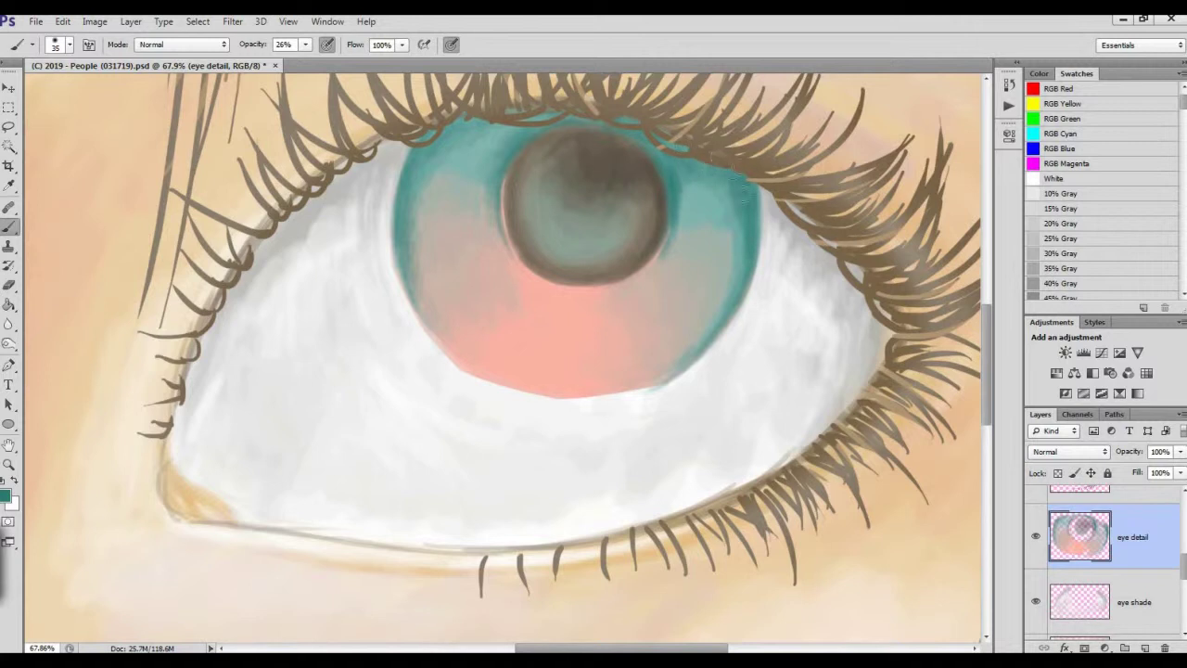
mouse_move(535, 112)
left_mouse_down()
mouse_move(508, 161)
mouse_move(549, 122)
mouse_move(466, 113)
left_mouse_up()
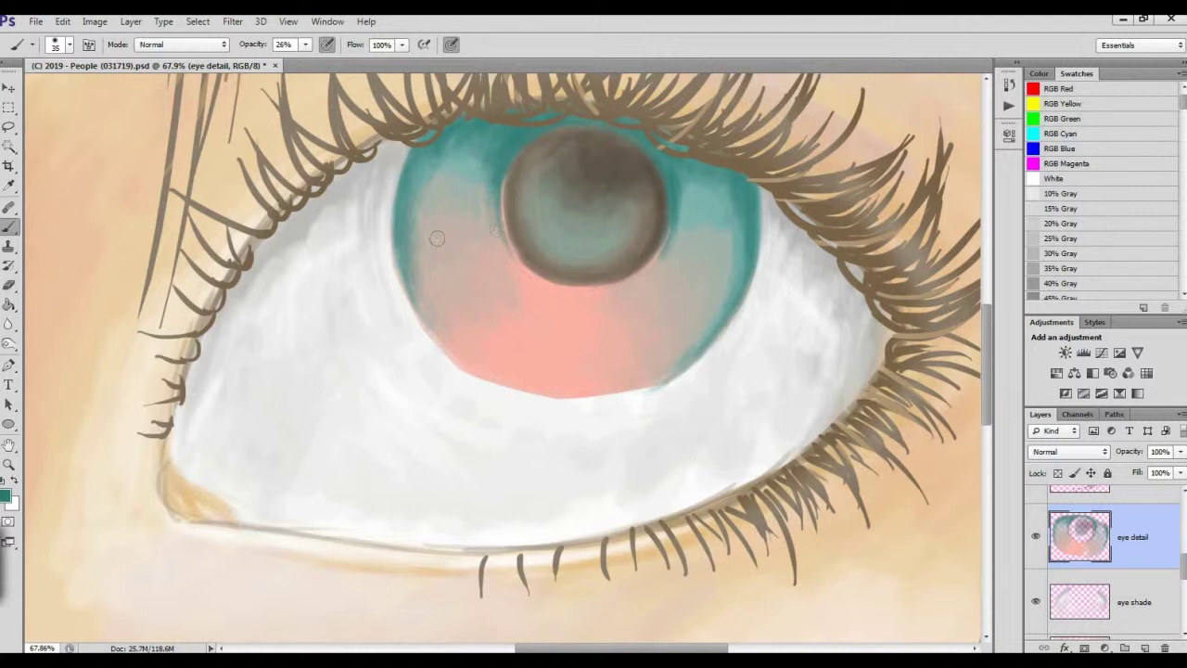
mouse_move(525, 384)
left_mouse_down()
mouse_move(583, 397)
mouse_move(718, 338)
left_mouse_up()
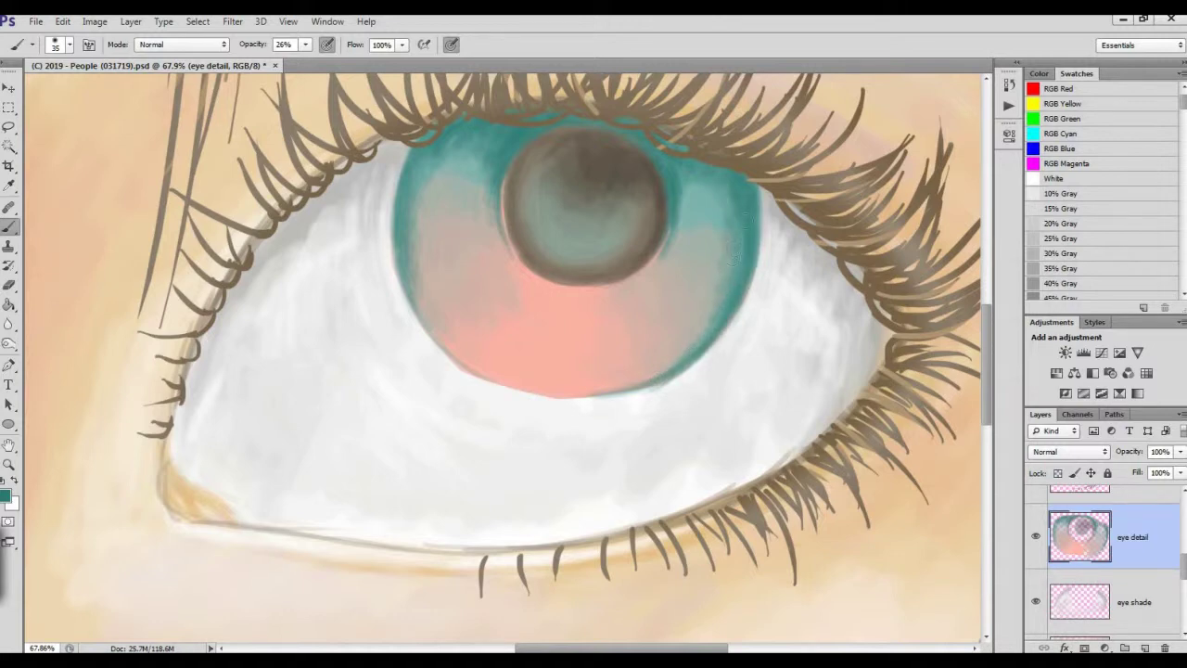
left_click_drag(740, 212, 726, 265)
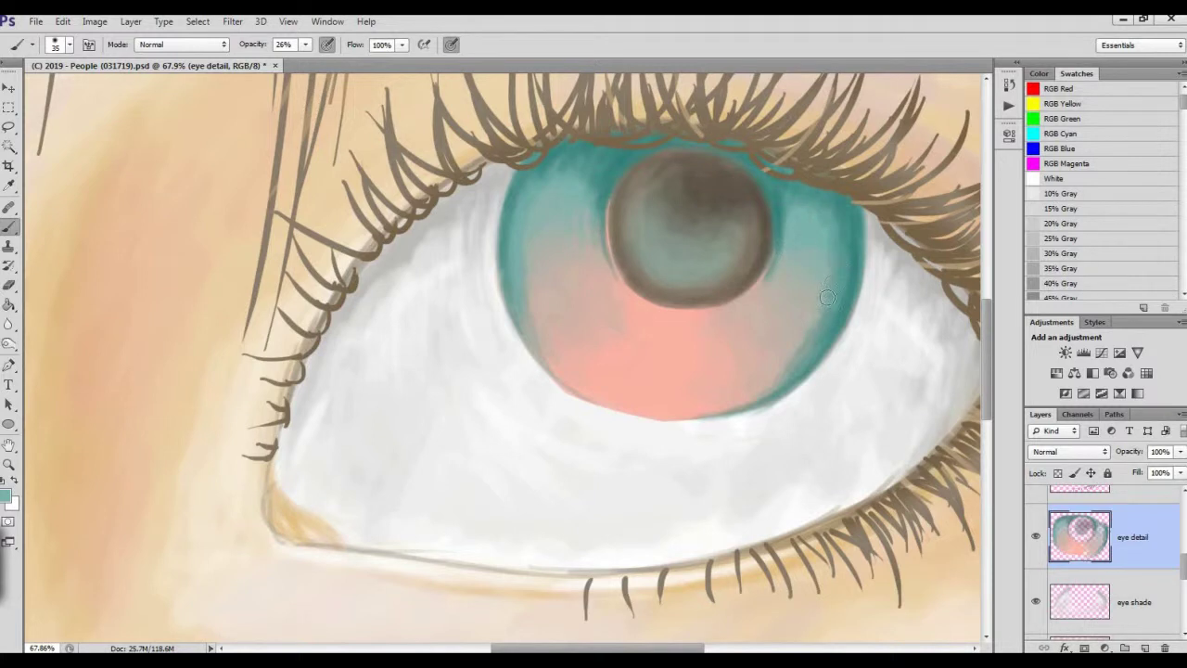
left_click_drag(818, 334, 846, 222)
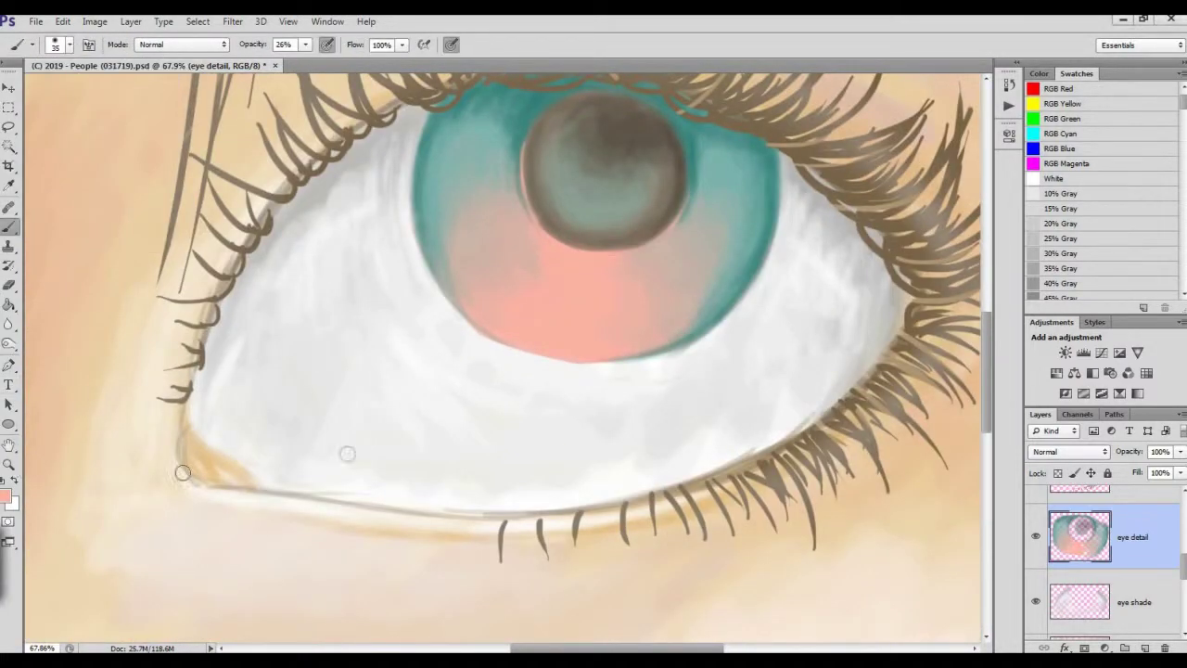
key("Return")
Step: Brush salmon along the lower iris rim and a coral ring around the pupil
mouse_move(484, 335)
left_mouse_down()
mouse_move(569, 358)
mouse_move(479, 312)
mouse_move(577, 352)
mouse_move(672, 354)
left_mouse_up()
left_click_drag(488, 323, 500, 293)
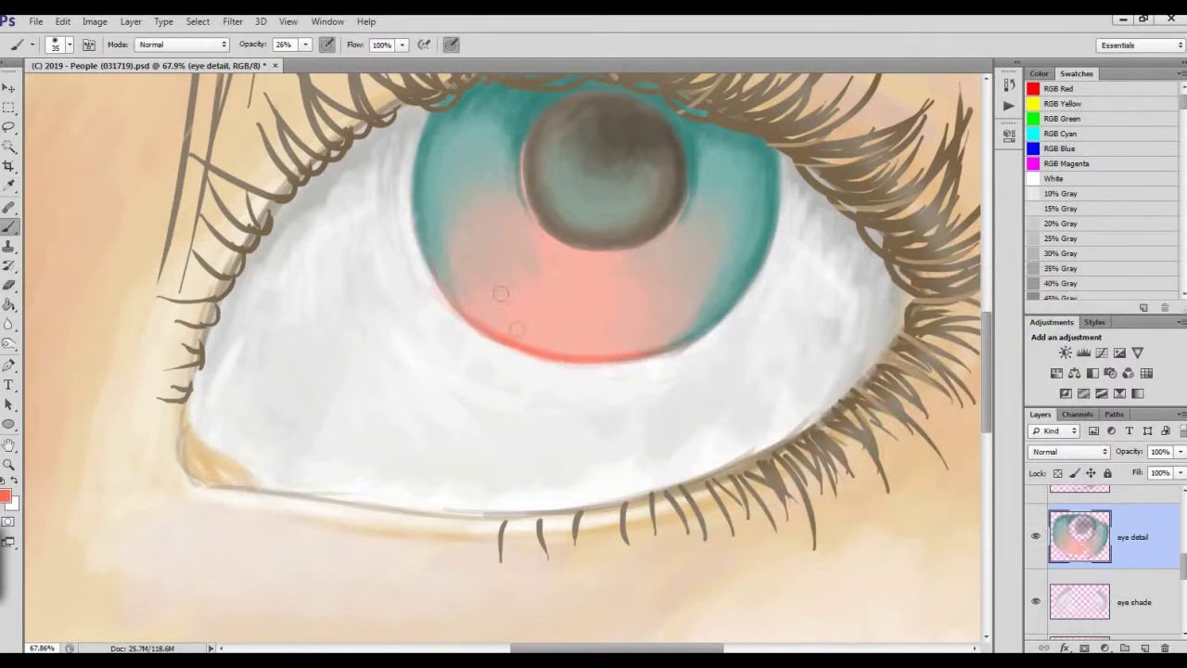
left_click_drag(599, 366, 710, 384)
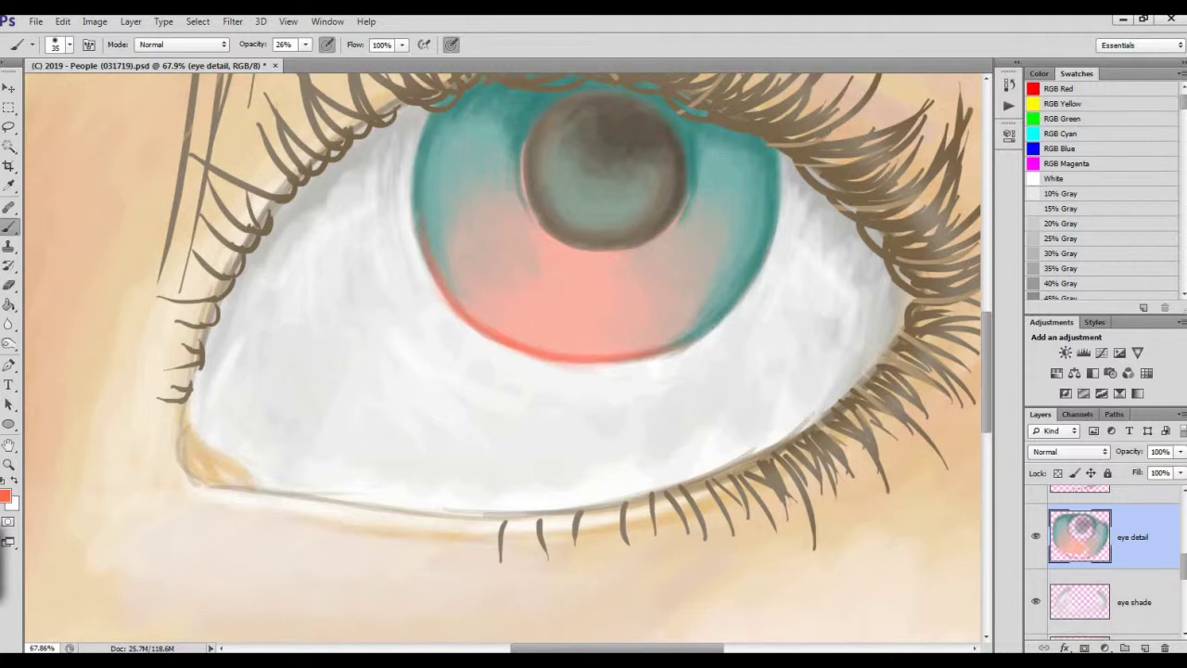
left_click_drag(521, 218, 527, 172)
mouse_move(557, 245)
left_mouse_down()
mouse_move(660, 234)
mouse_move(687, 181)
left_mouse_up()
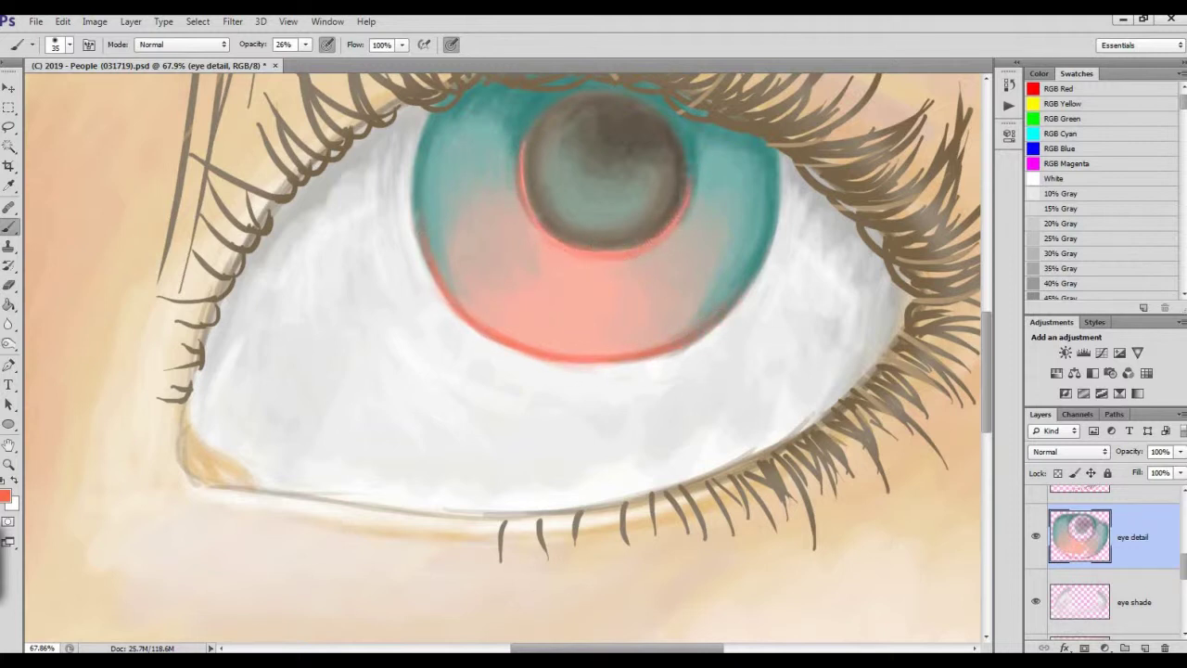
left_click_drag(524, 186, 517, 167)
left_click_drag(531, 232, 508, 160)
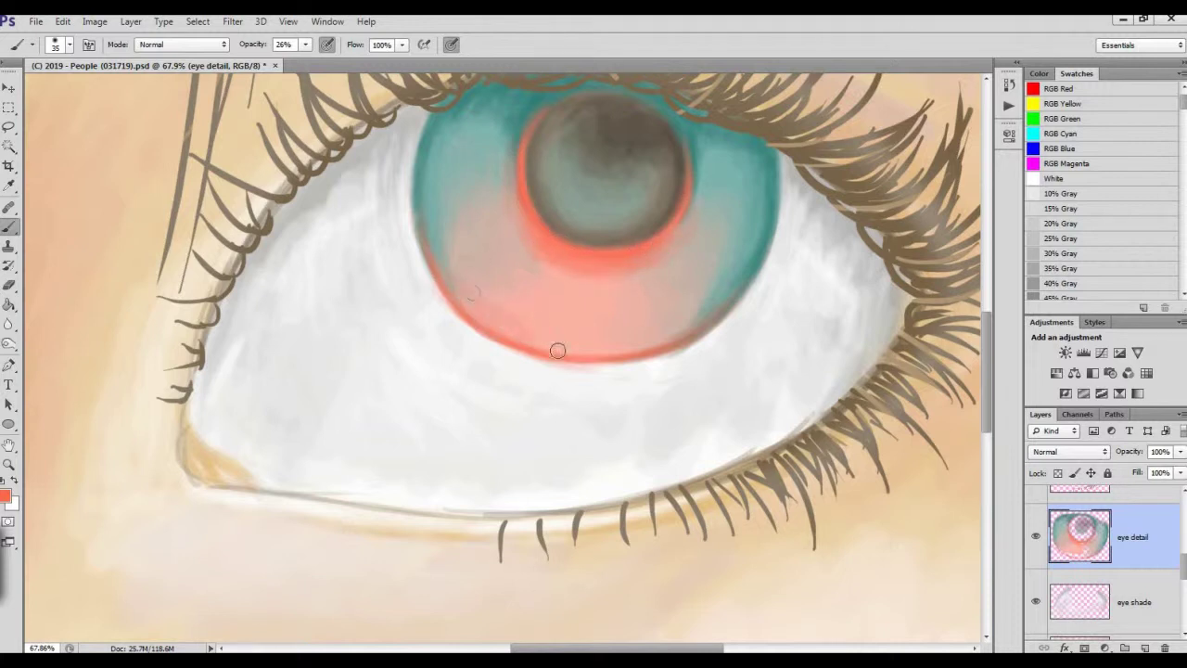
Step: Redden the iris's lower-left rim and soften the lower iris with lighter pink
mouse_move(595, 356)
left_mouse_down()
mouse_move(465, 306)
mouse_move(571, 355)
left_mouse_up()
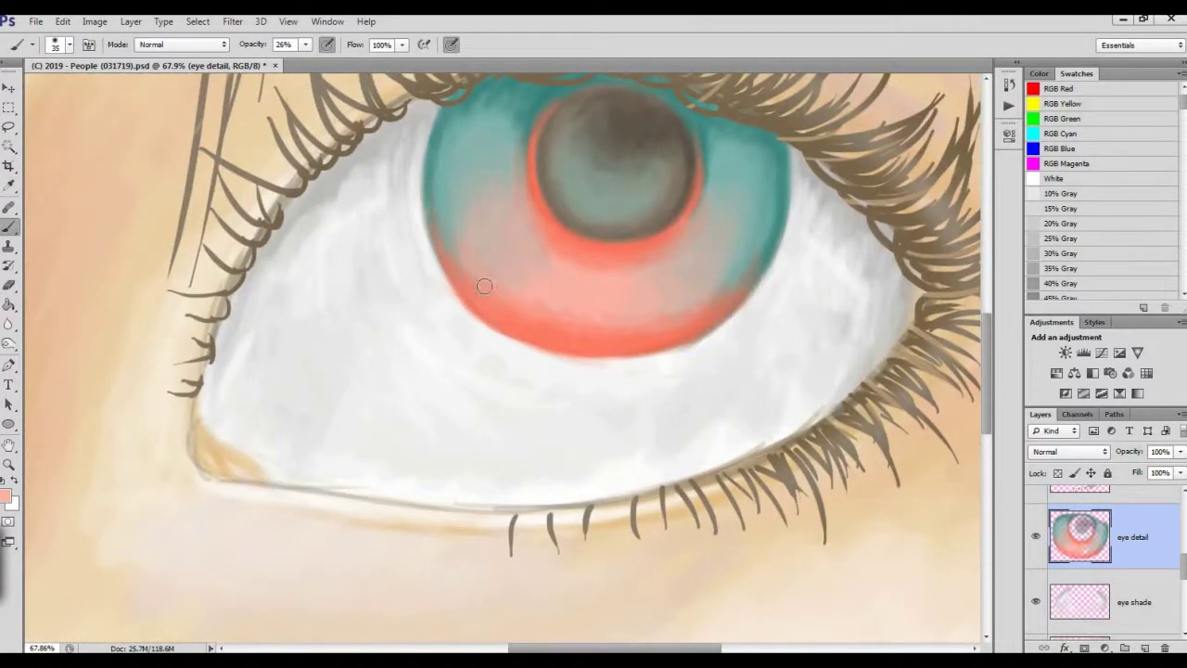
left_click_drag(484, 285, 506, 306)
left_click_drag(599, 321, 562, 320)
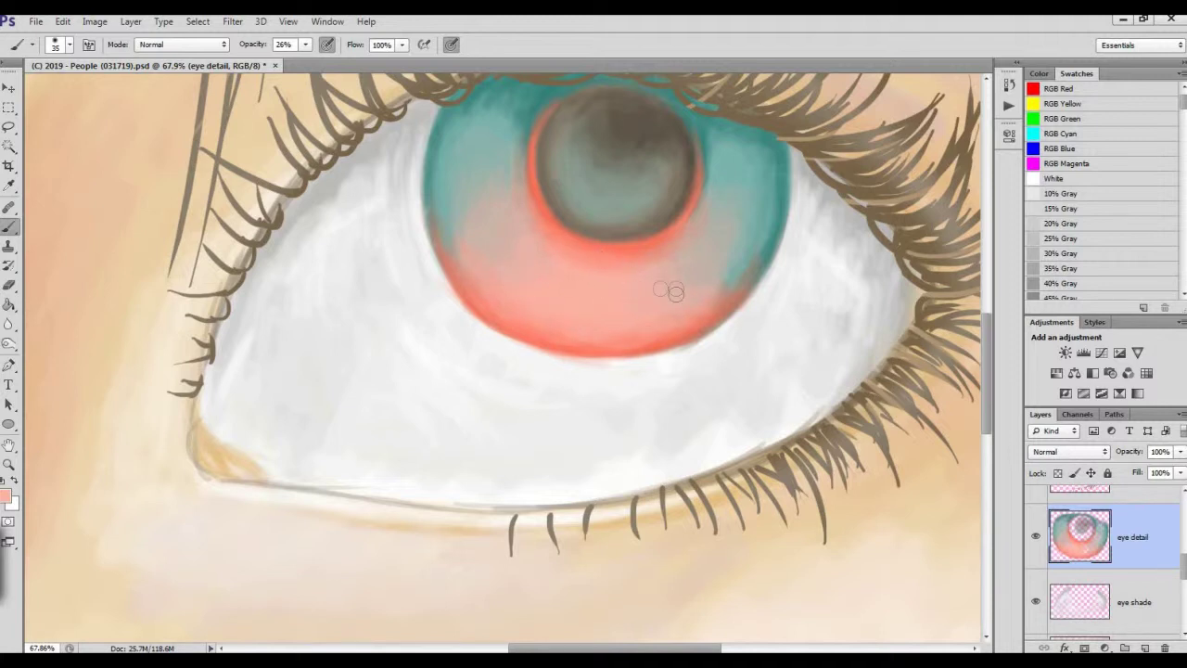
left_click(6, 497)
Step: Sample the iris ring's red as the paint colour and set a small 16 px brush
left_click(642, 243)
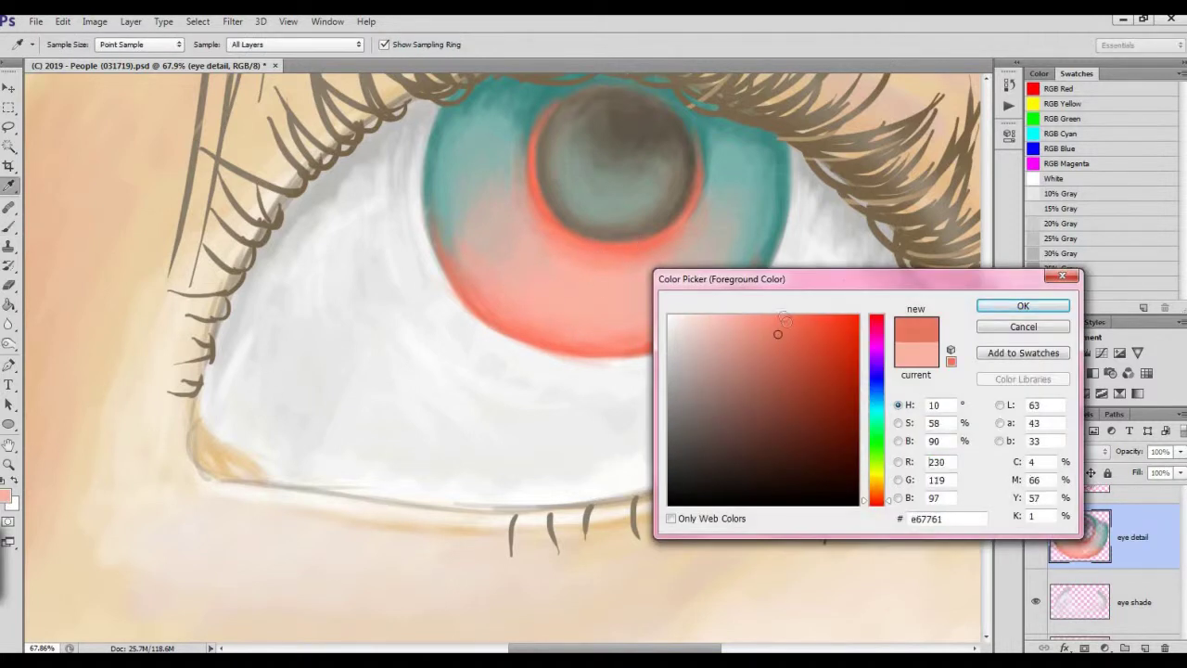
left_click(1022, 306)
key("b")
right_click(582, 275)
key("Return")
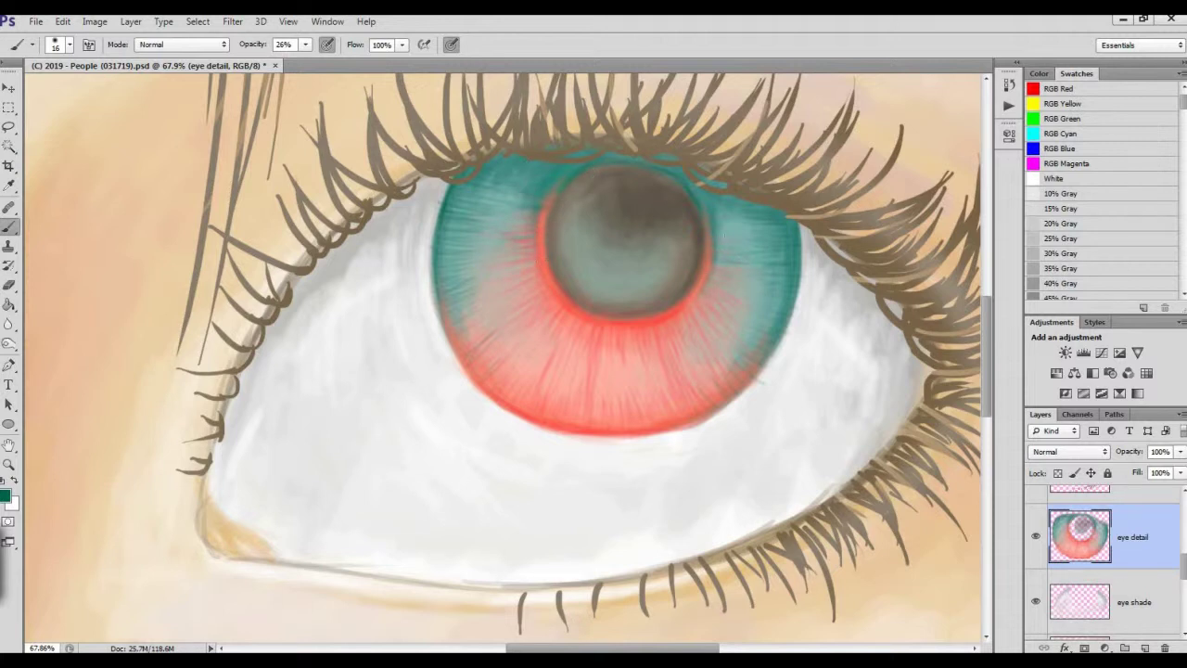
Step: Paint fine fiber strokes near the iris top and edge, then zoom out to check the eye
left_click_drag(719, 197, 618, 155)
left_click_drag(808, 284, 801, 278)
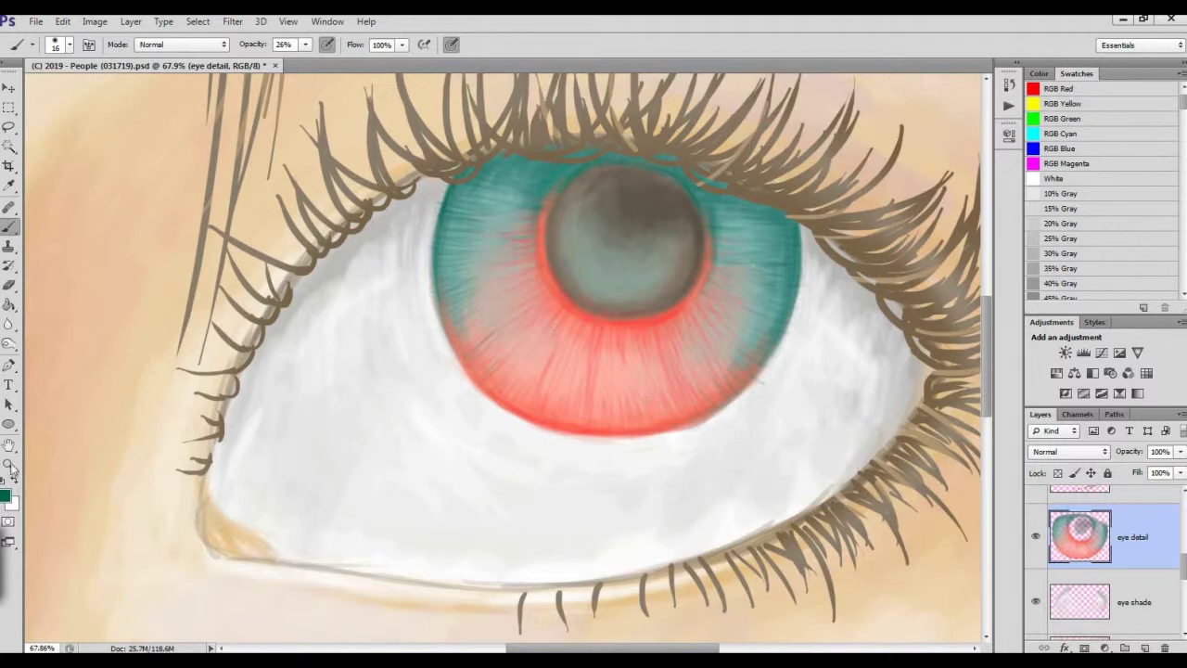
key("z")
left_click_drag(591, 310, 636, 211)
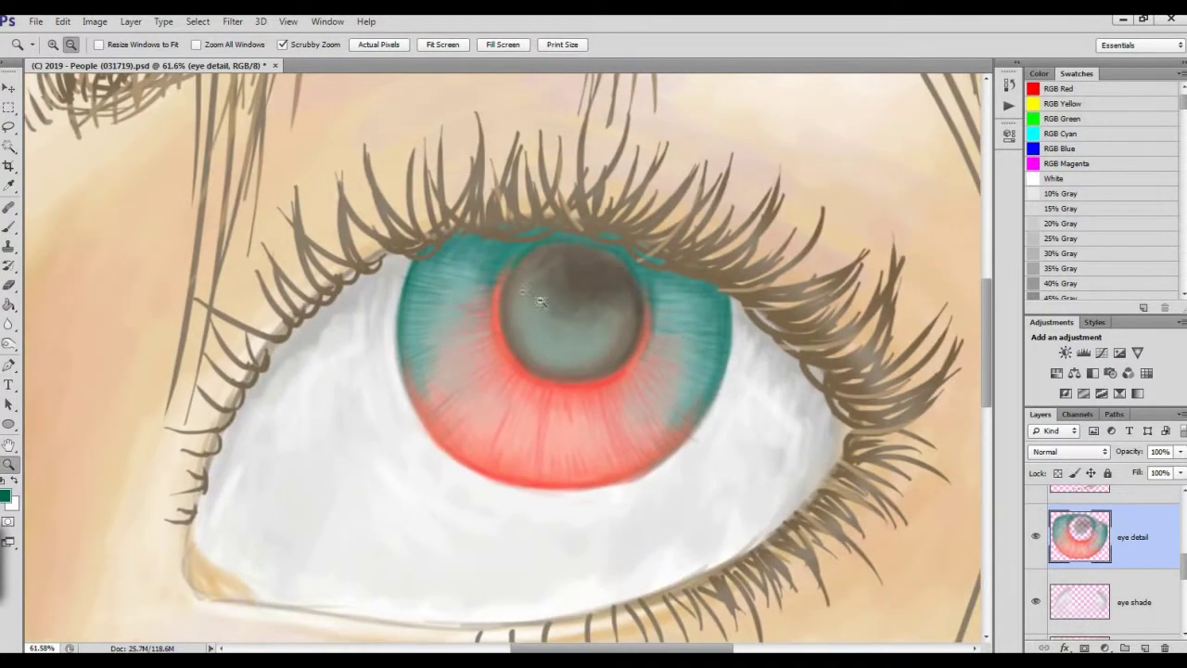
left_click(772, 314)
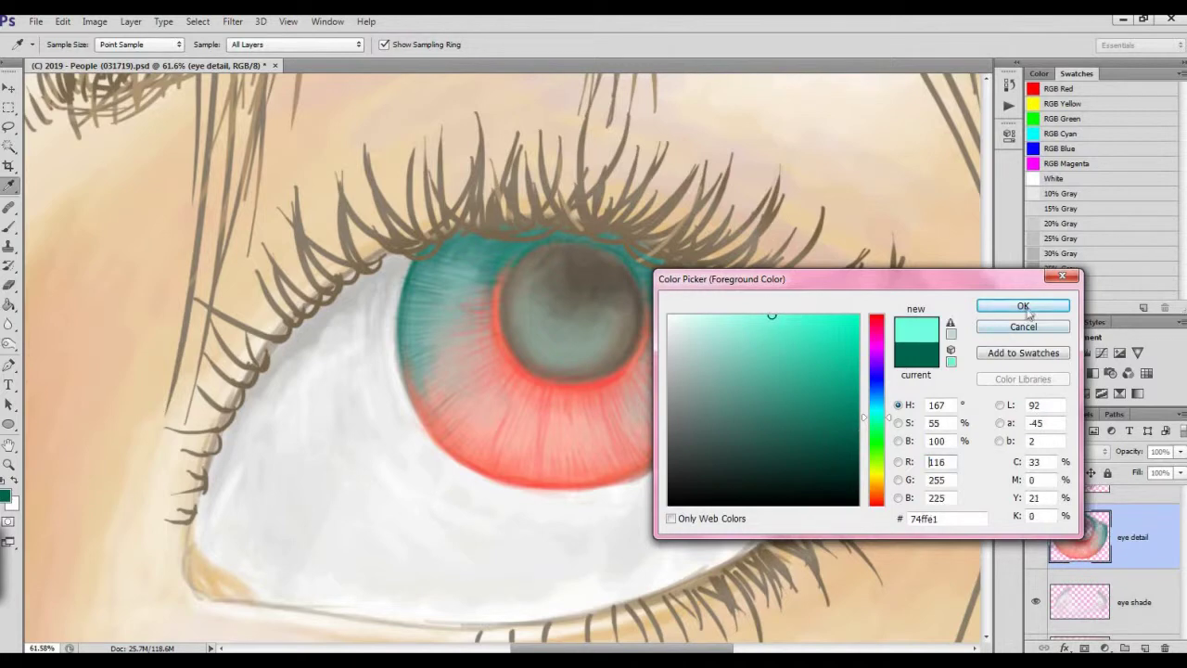
Step: Keep the light cyan colour and lower the soft brush's opacity to 12%
key("Return")
left_click(9, 226)
left_click(69, 45)
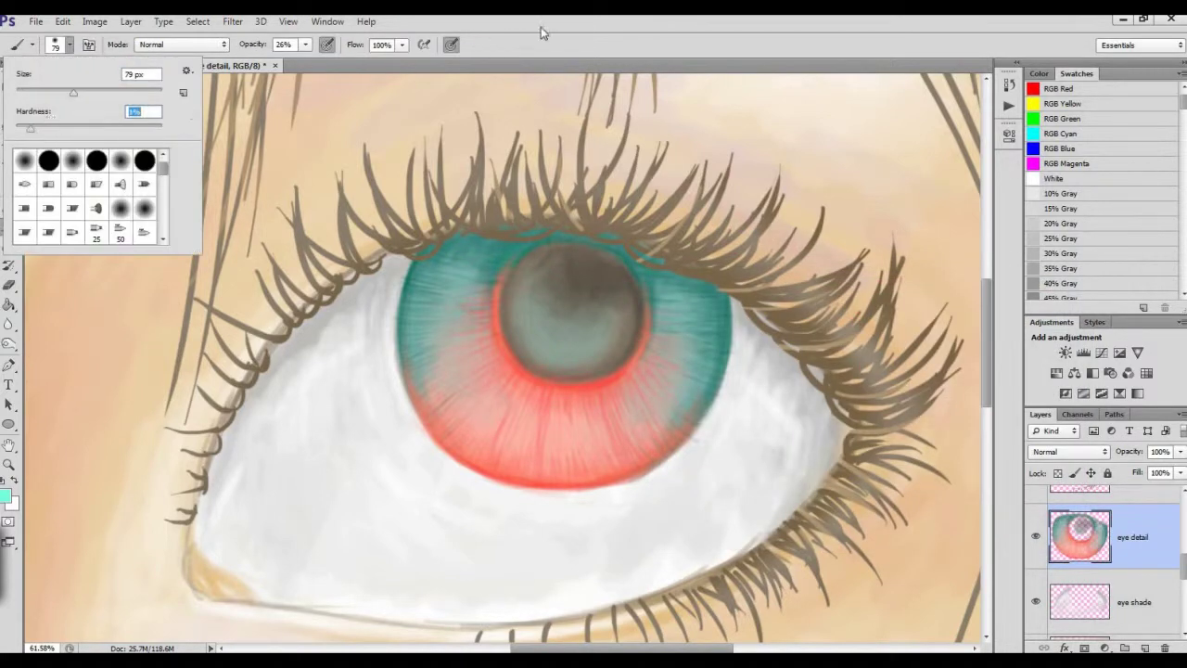
left_click(305, 44)
left_click_drag(298, 63, 287, 63)
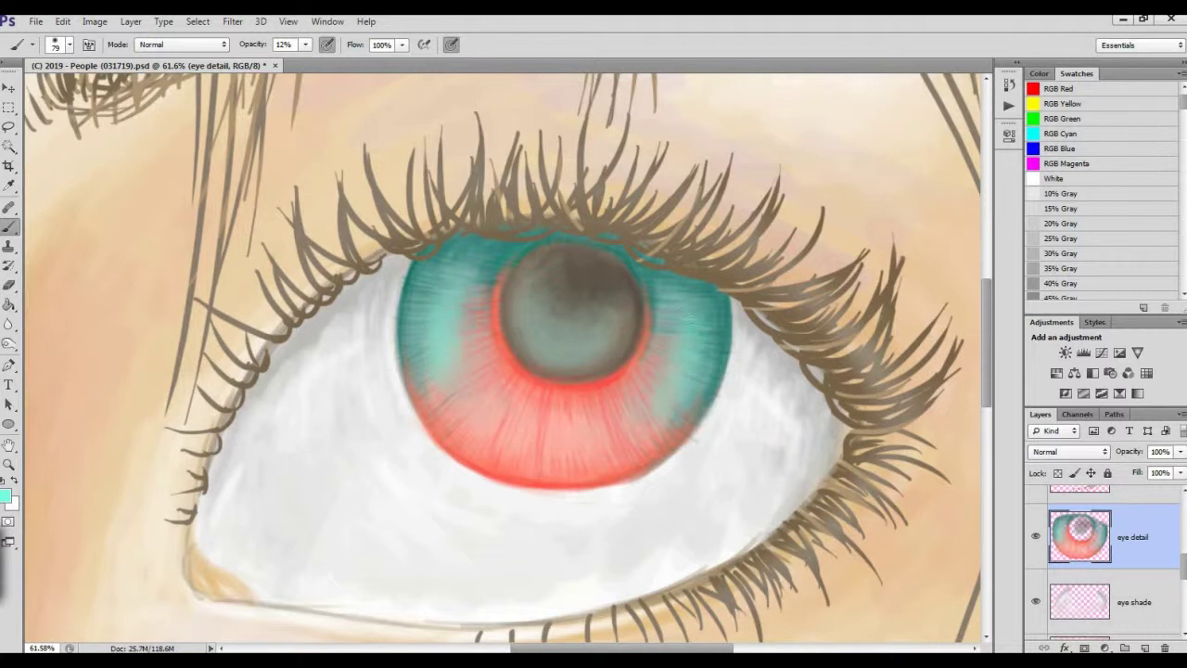
Step: Pick a light pink colour, then sample a darker pink from the red iris
left_click(6, 496)
left_click(344, 297)
left_click(1023, 306)
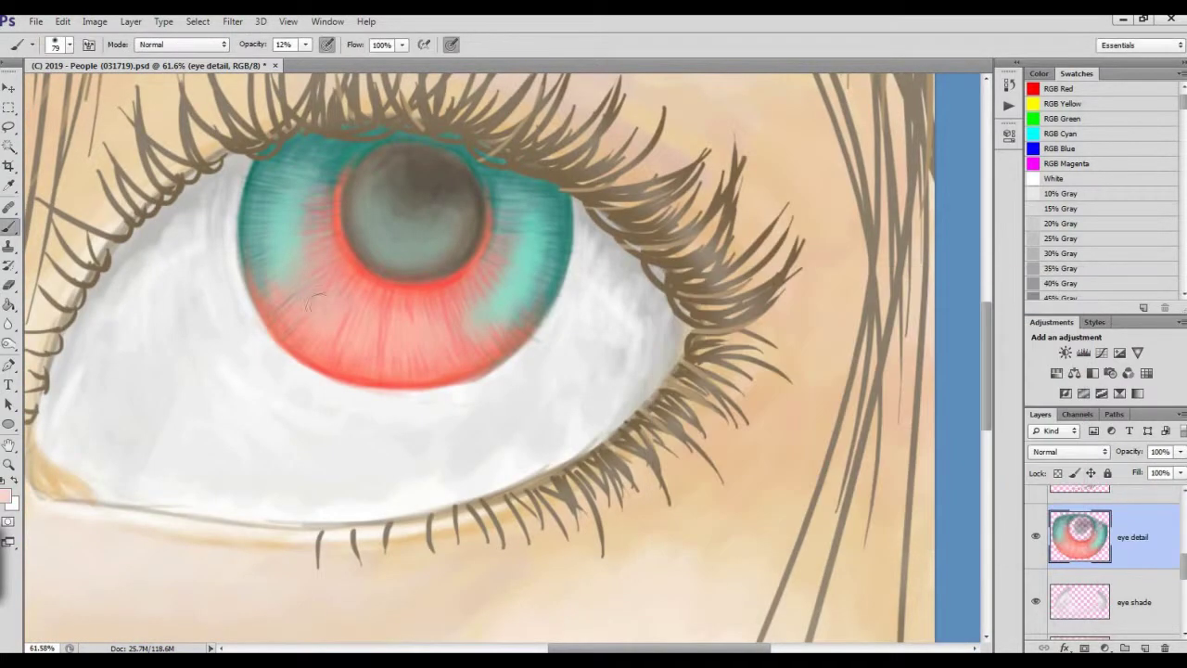
left_click(428, 336, "alt")
Step: Paint a curved reflection on the pupil's upper left with a 72 px brush
left_click(459, 171, "alt")
left_click(69, 44)
left_click_drag(68, 75, 135, 76)
key("Return")
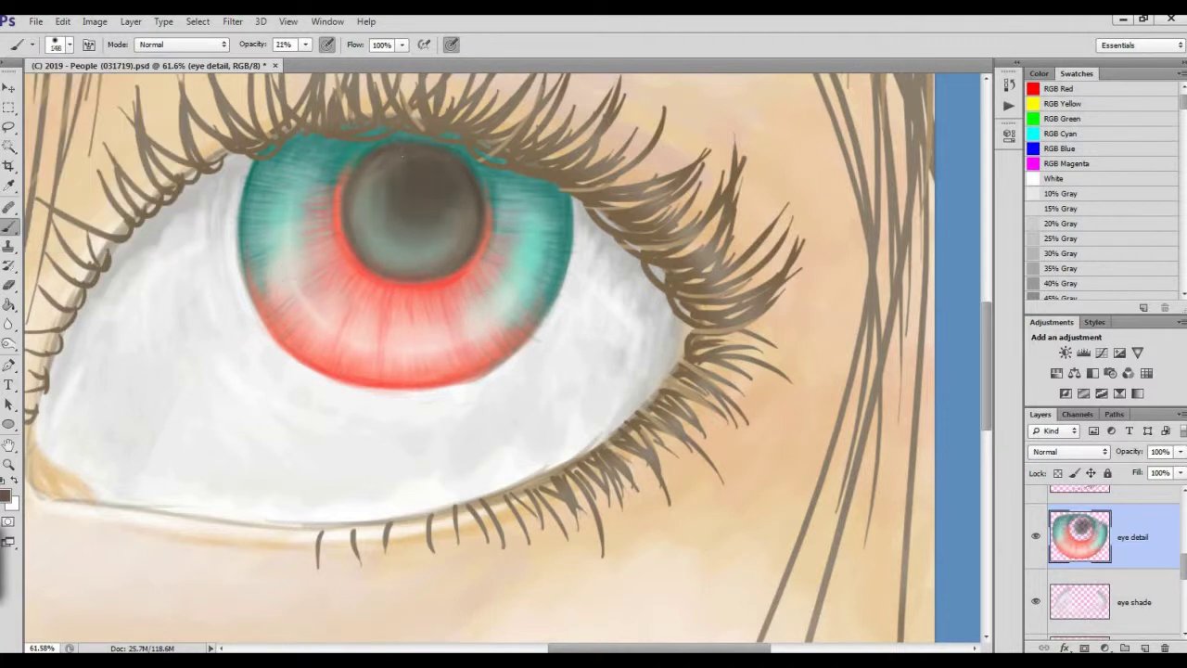
left_click(69, 44)
left_click_drag(135, 75, 104, 75)
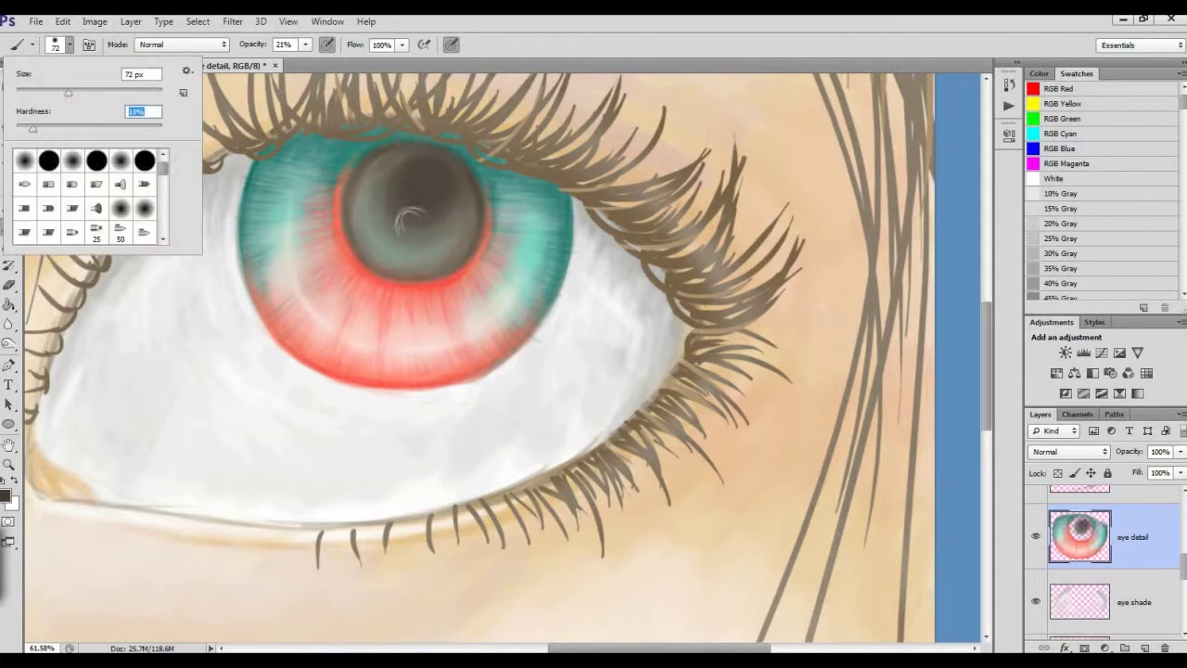
key("Return")
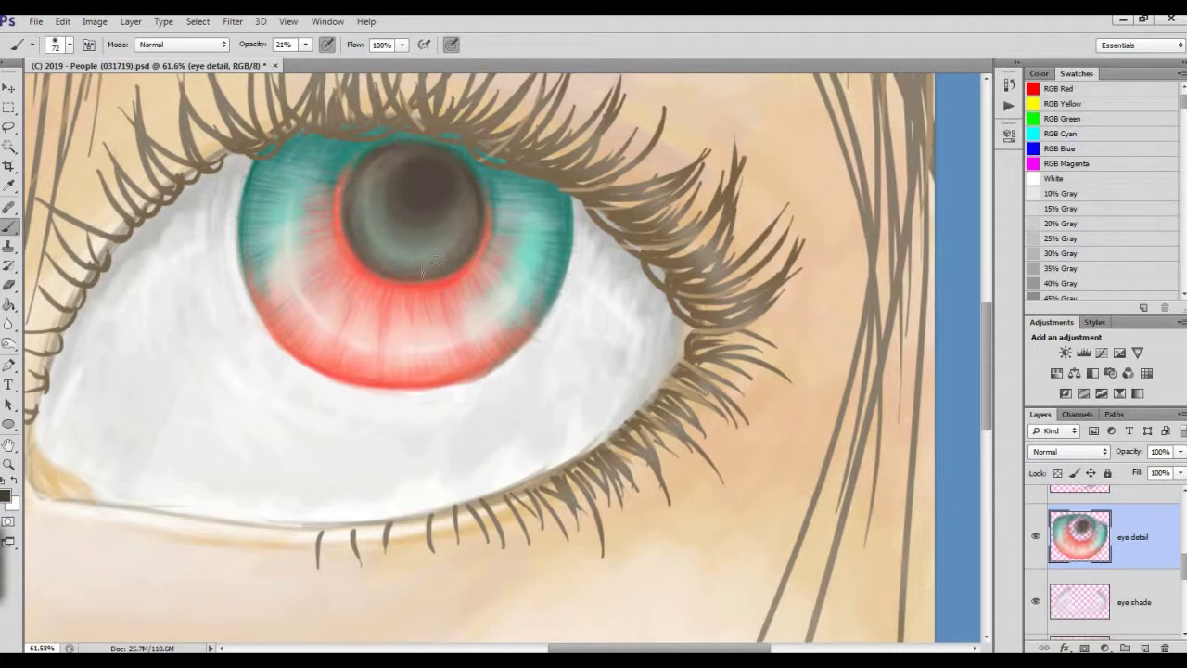
left_click_drag(367, 196, 400, 159)
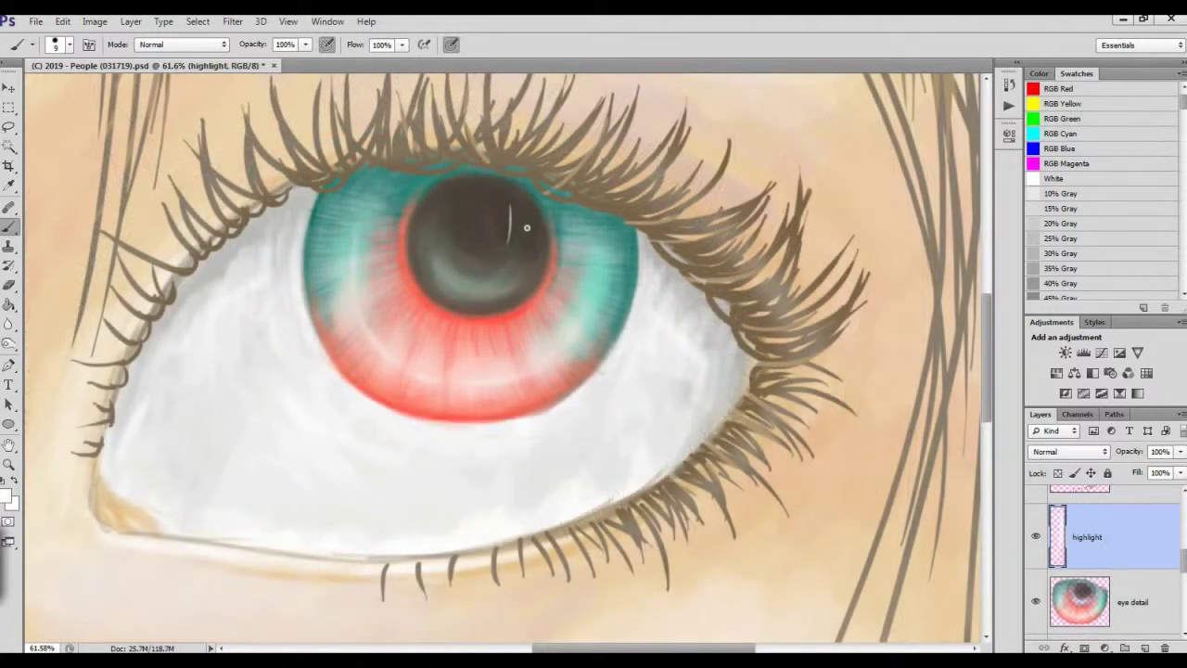
Step: Outline two rectangular highlight boxes on the upper iris, left and right of the pupil
mouse_move(519, 207)
left_mouse_down()
mouse_move(568, 201)
mouse_move(568, 249)
mouse_move(506, 244)
left_mouse_up()
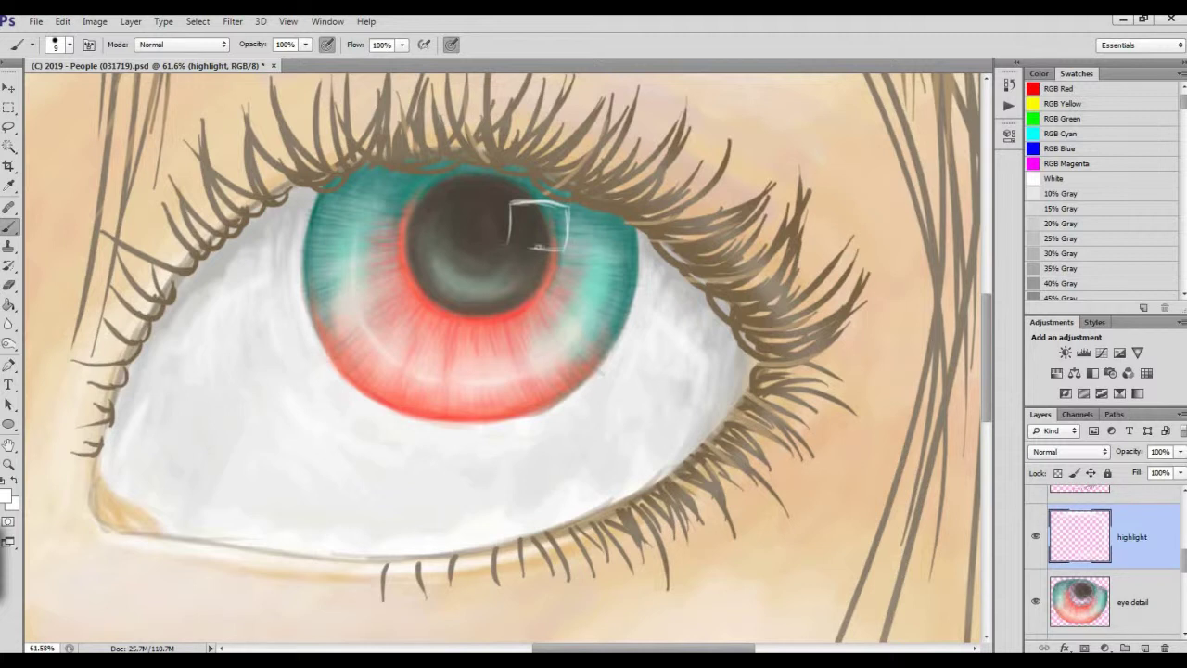
mouse_move(580, 217)
left_mouse_down()
mouse_move(579, 252)
mouse_move(597, 256)
left_mouse_up()
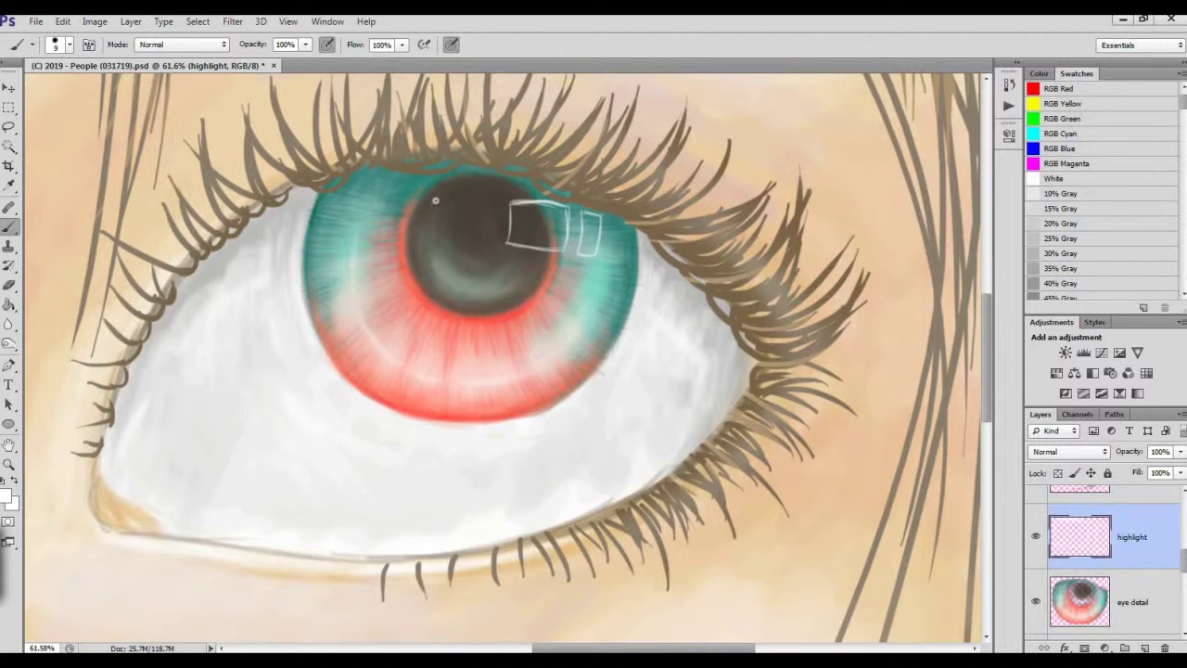
mouse_move(437, 197)
left_mouse_down()
mouse_move(426, 237)
mouse_move(394, 188)
mouse_move(369, 229)
left_mouse_up()
left_click_drag(376, 188, 350, 189)
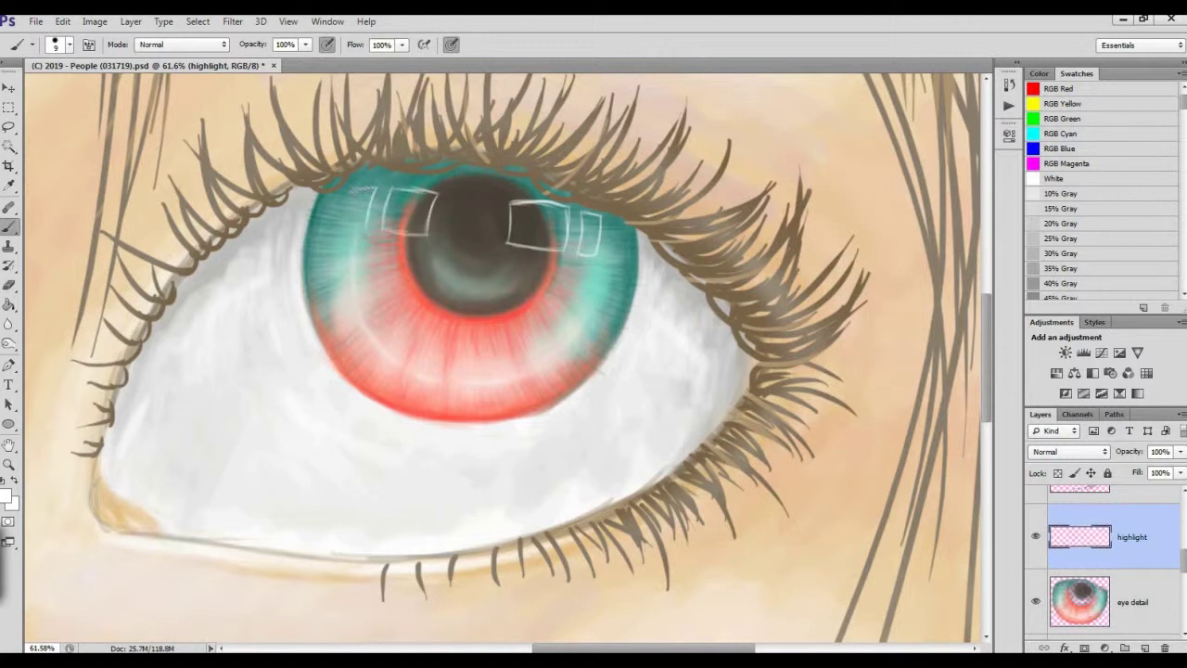
Step: With a 25 px brush, fill both highlight boxes with white
left_click(68, 43)
left_click_drag(44, 80, 58, 79)
mouse_move(399, 189)
left_mouse_down()
mouse_move(438, 193)
mouse_move(397, 215)
mouse_move(425, 199)
mouse_move(418, 227)
left_mouse_up()
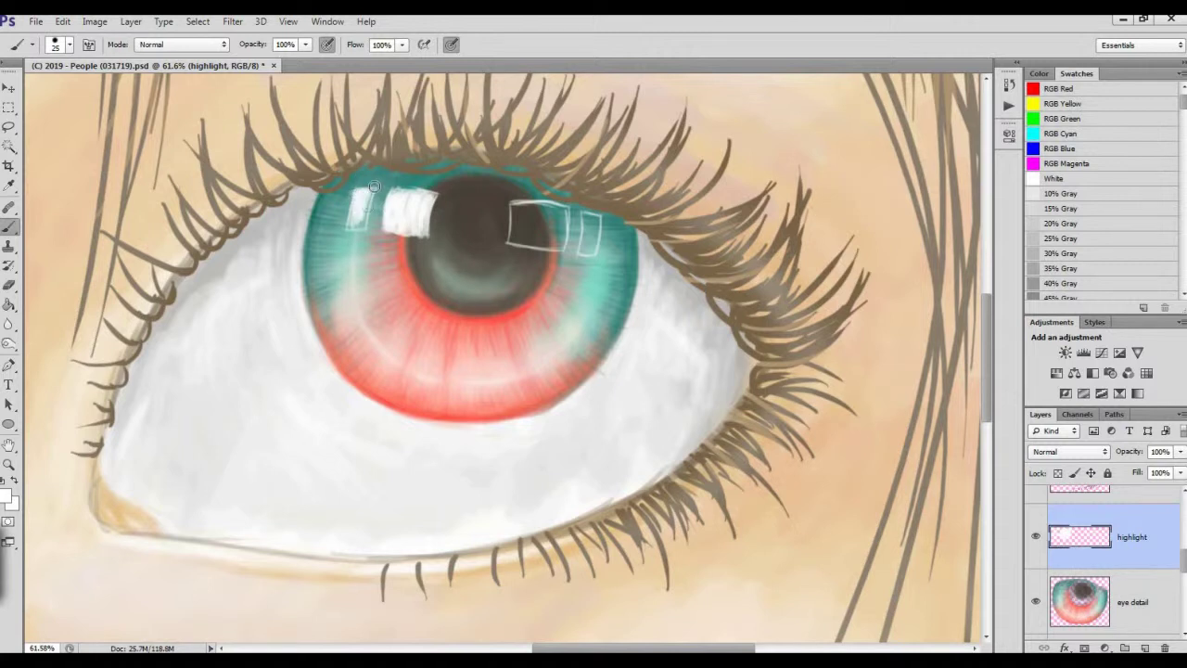
mouse_move(371, 197)
left_mouse_down()
mouse_move(352, 227)
mouse_move(362, 232)
left_mouse_up()
mouse_move(518, 209)
left_mouse_down()
mouse_move(519, 239)
mouse_move(547, 241)
mouse_move(557, 204)
mouse_move(561, 239)
mouse_move(508, 243)
mouse_move(556, 237)
mouse_move(560, 250)
mouse_move(589, 251)
mouse_move(594, 215)
mouse_move(586, 252)
left_mouse_up()
Step: Lower the highlight layer opacity to 53% and fit the painting in the window
left_click(1181, 450)
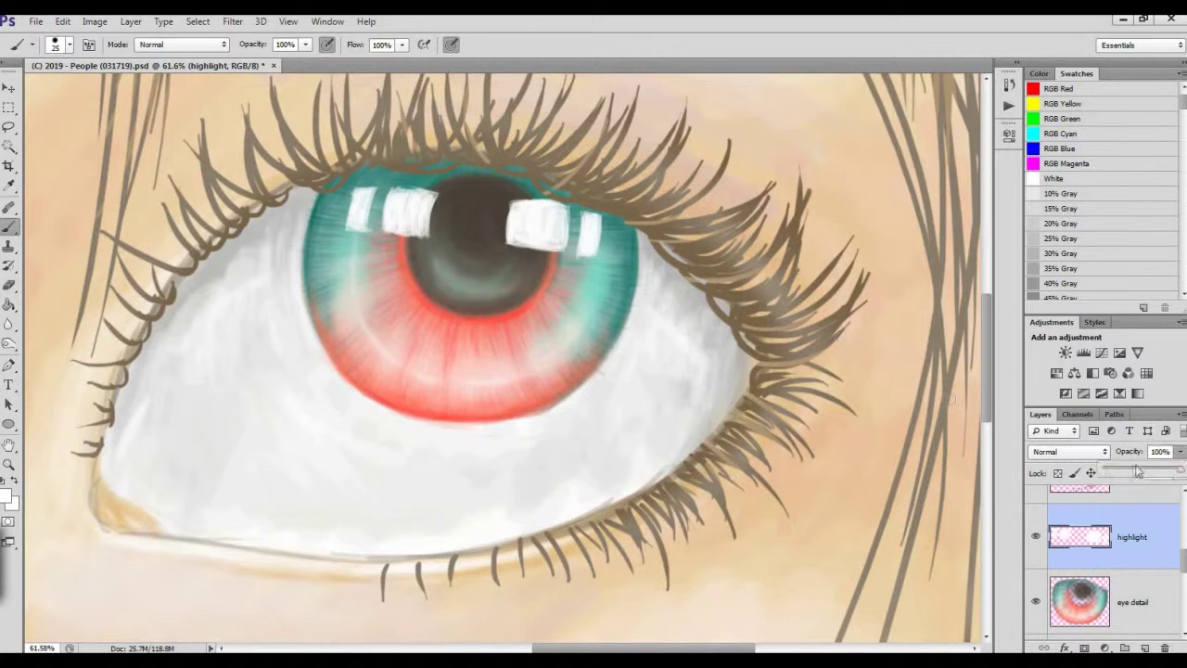
left_click_drag(1138, 471, 1153, 471)
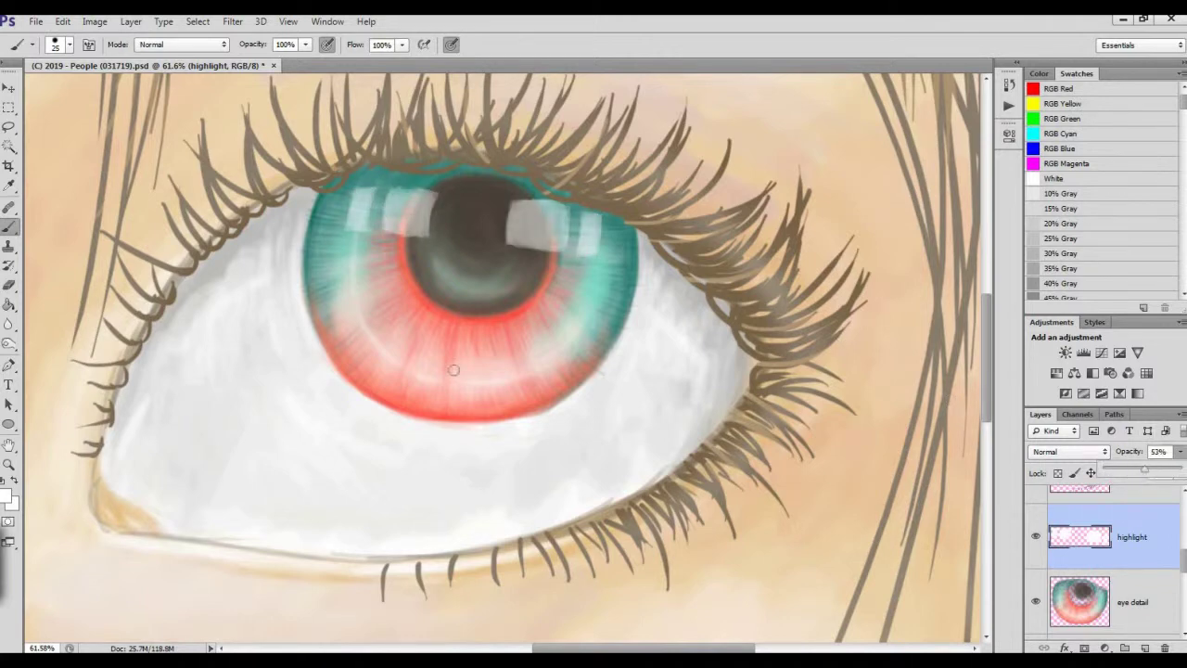
key("z")
left_click(453, 47)
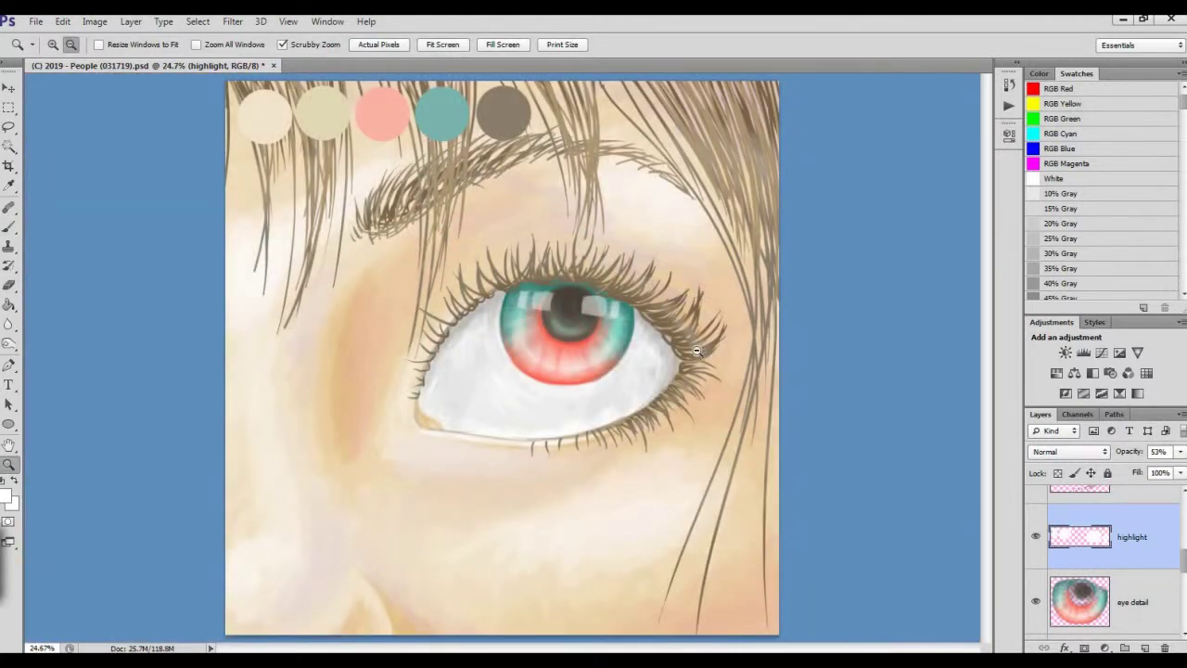
Step: Rotate the highlight layer about 4 degrees and save the painting
left_click_drag(712, 346, 769, 347)
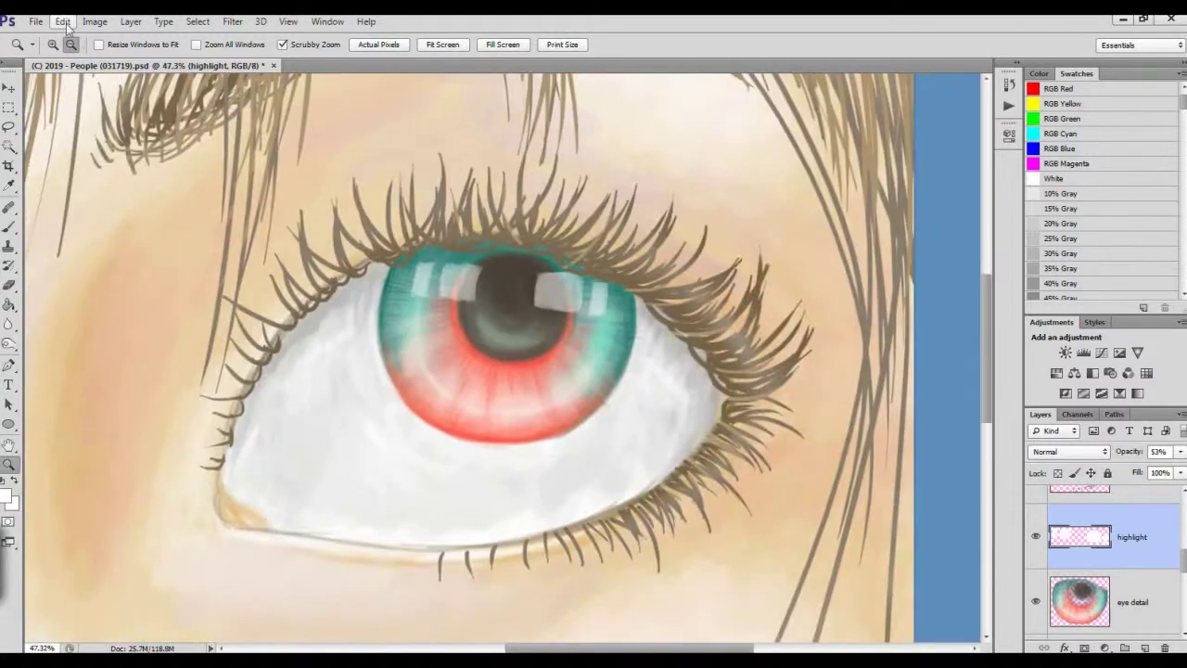
left_click(62, 20)
left_click(315, 348)
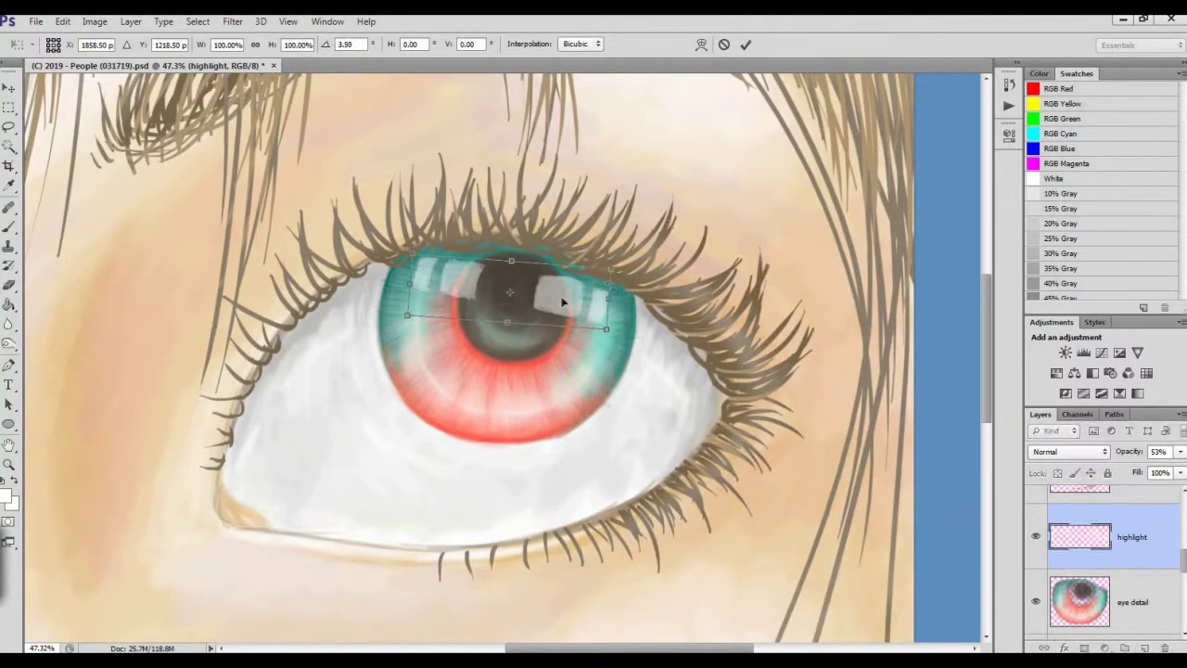
left_click_drag(564, 299, 560, 324)
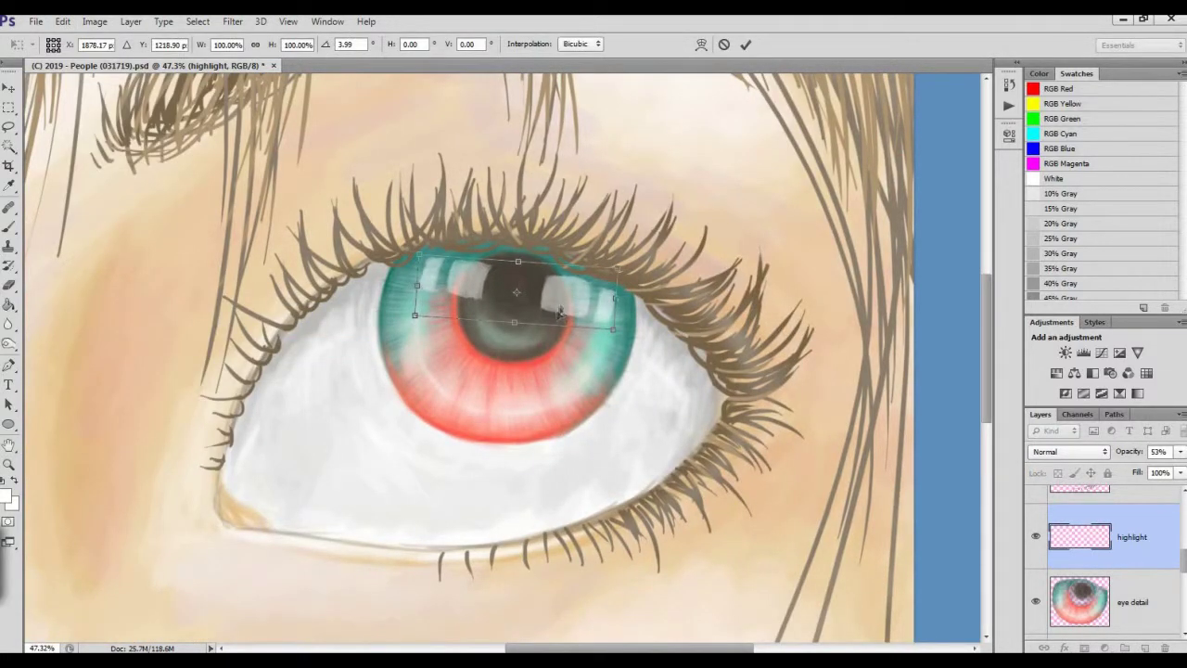
left_click(745, 44)
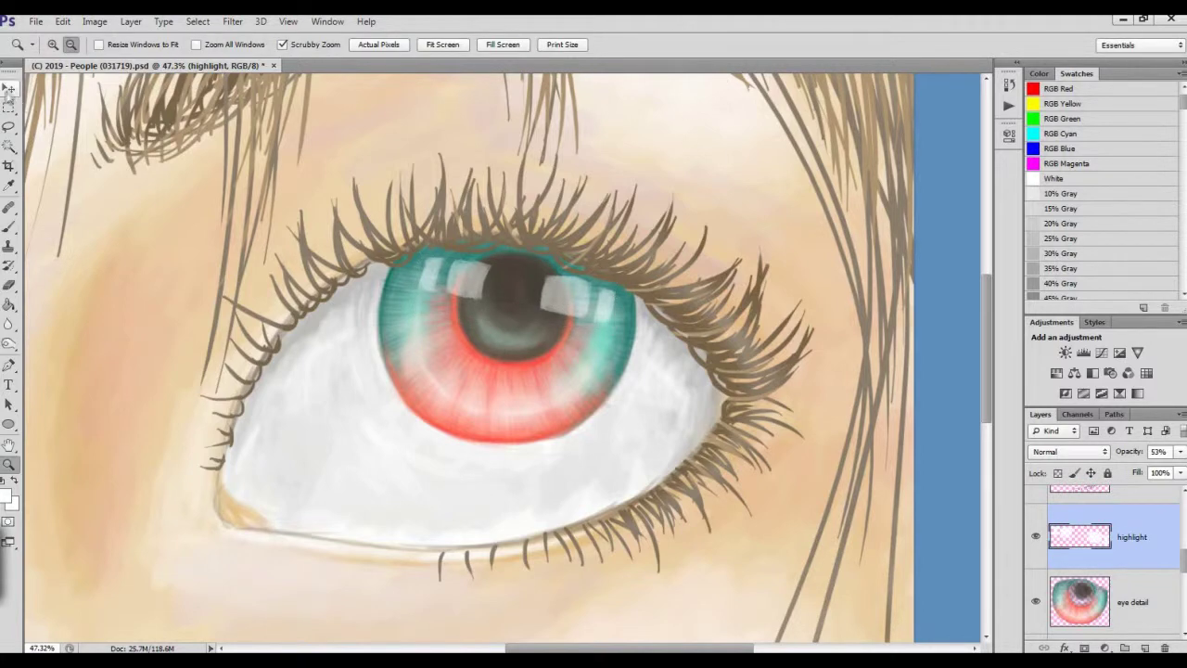
left_click(36, 20)
left_click(56, 182)
Step: Erase the top of the right white highlight with the Eraser
left_click_drag(624, 293, 668, 295)
key("e")
left_click(68, 44)
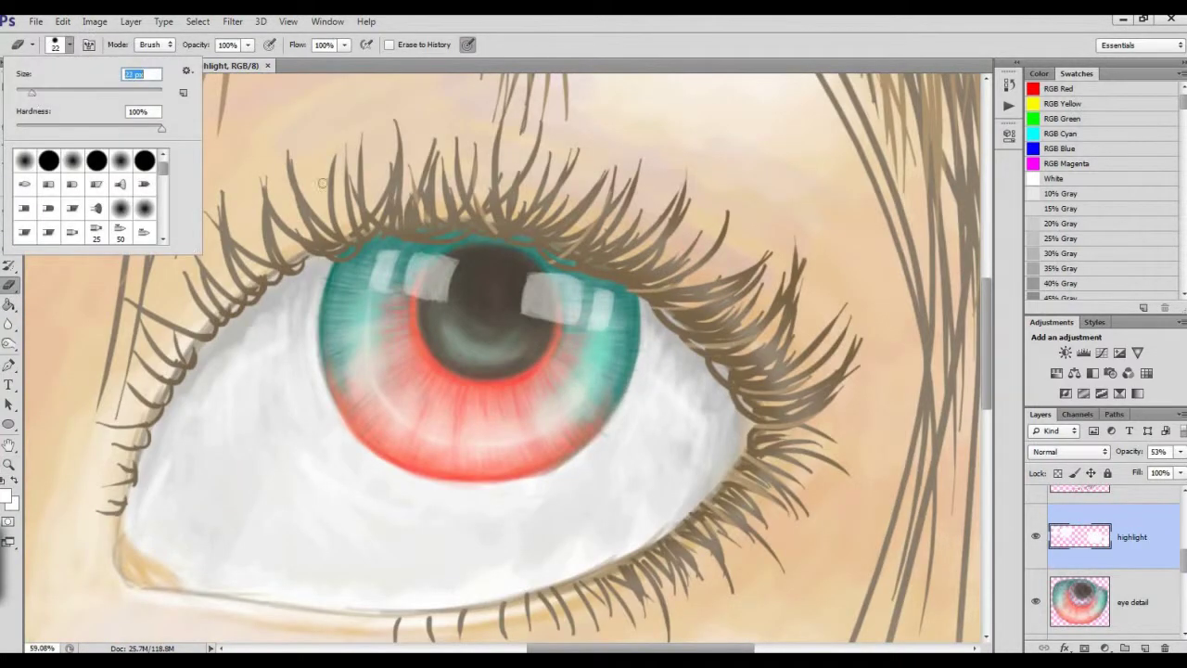
key("Return")
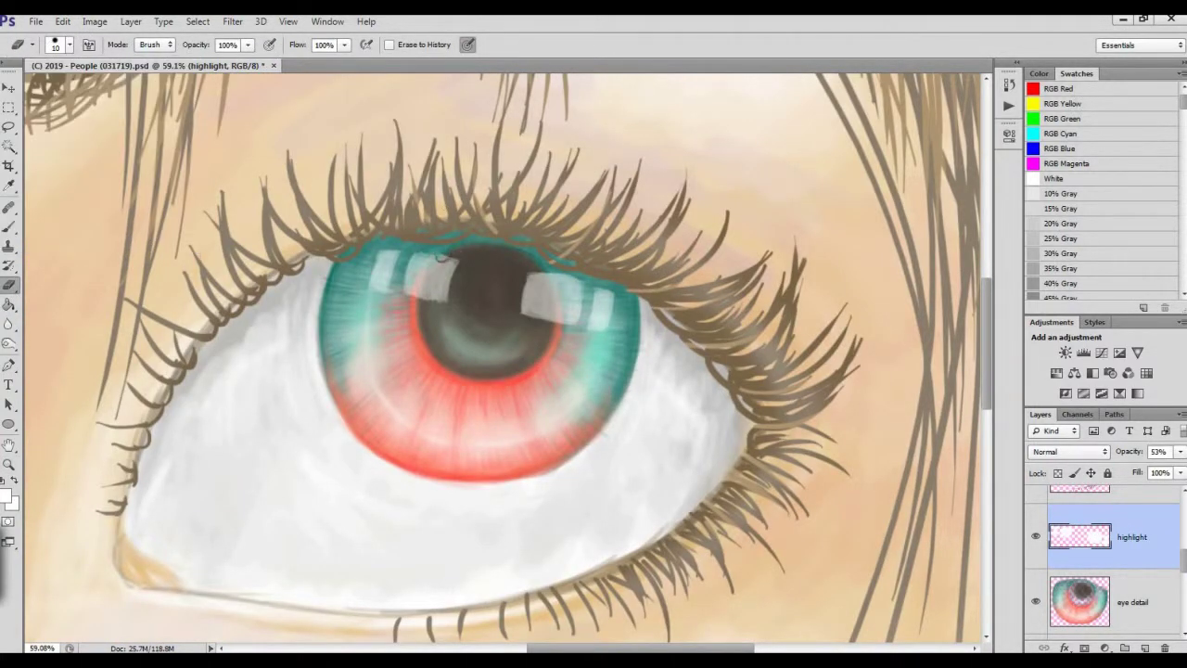
left_click_drag(552, 269, 545, 272)
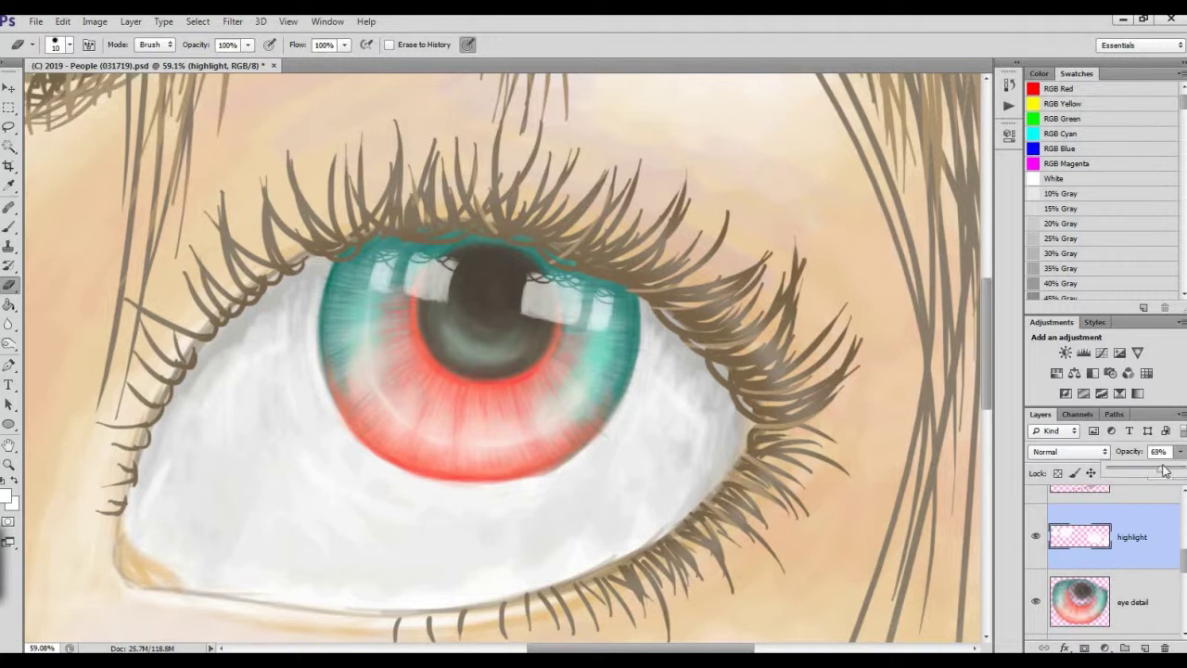
Step: Raise the highlight layer opacity to 69% and save the painting
left_click(69, 45)
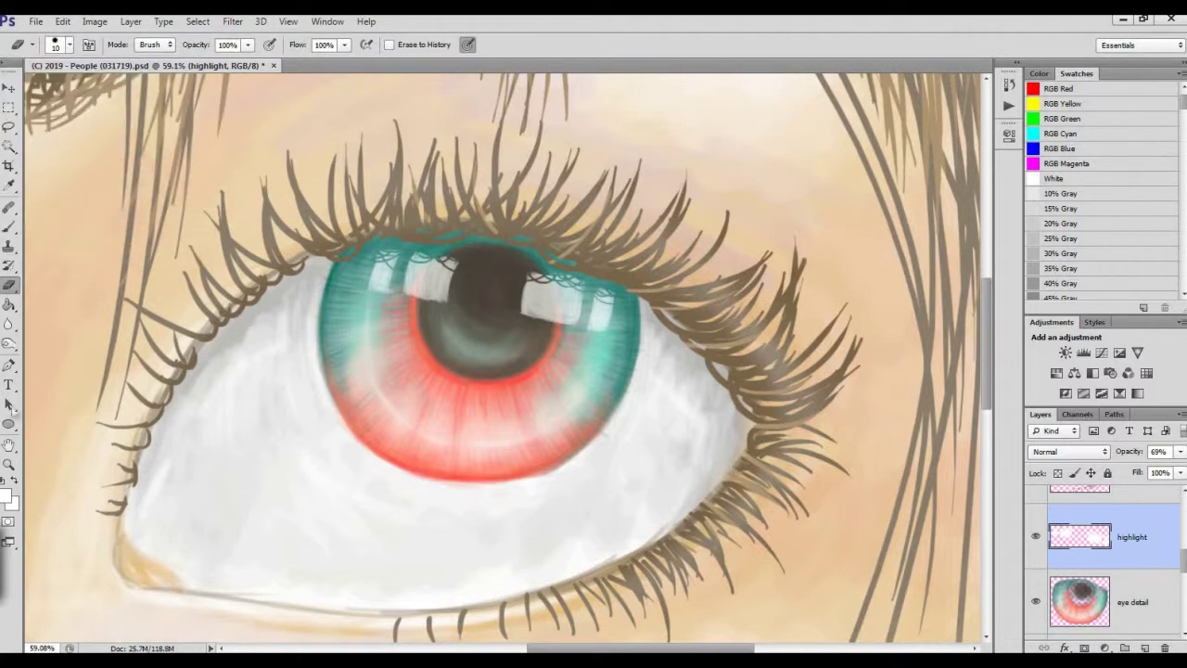
left_click(9, 464)
left_click(442, 44)
left_click(35, 20)
left_click(56, 194)
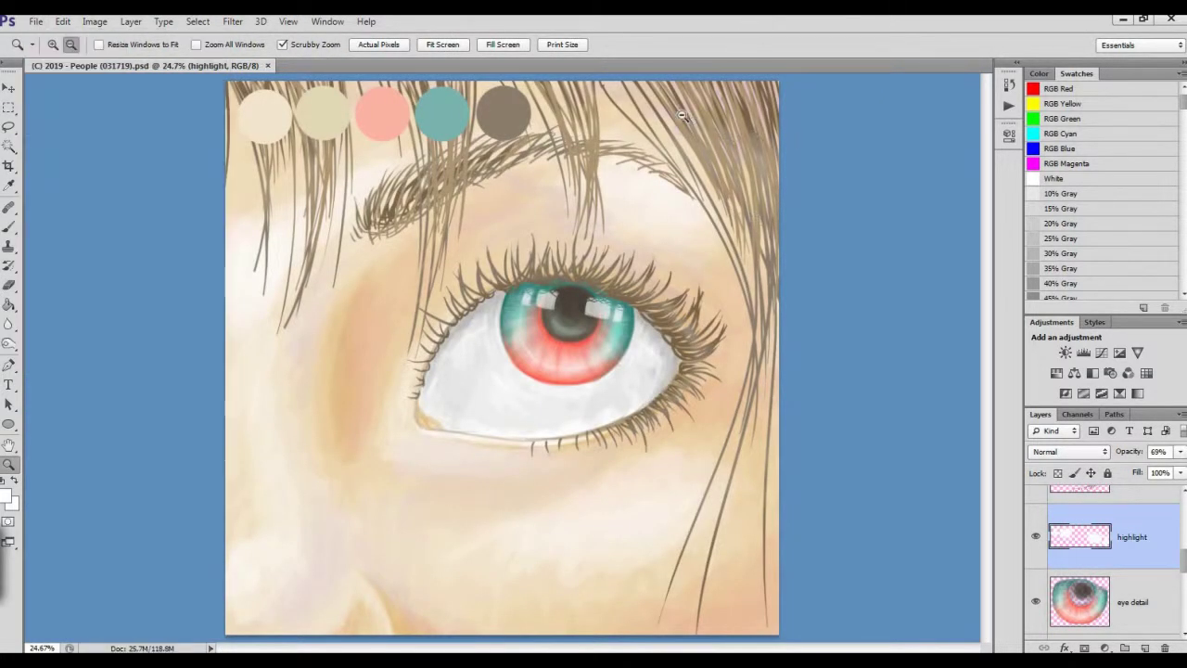
Step: Turn off visibility of the 'scheme' layer in the Layers panel
left_click(35, 20)
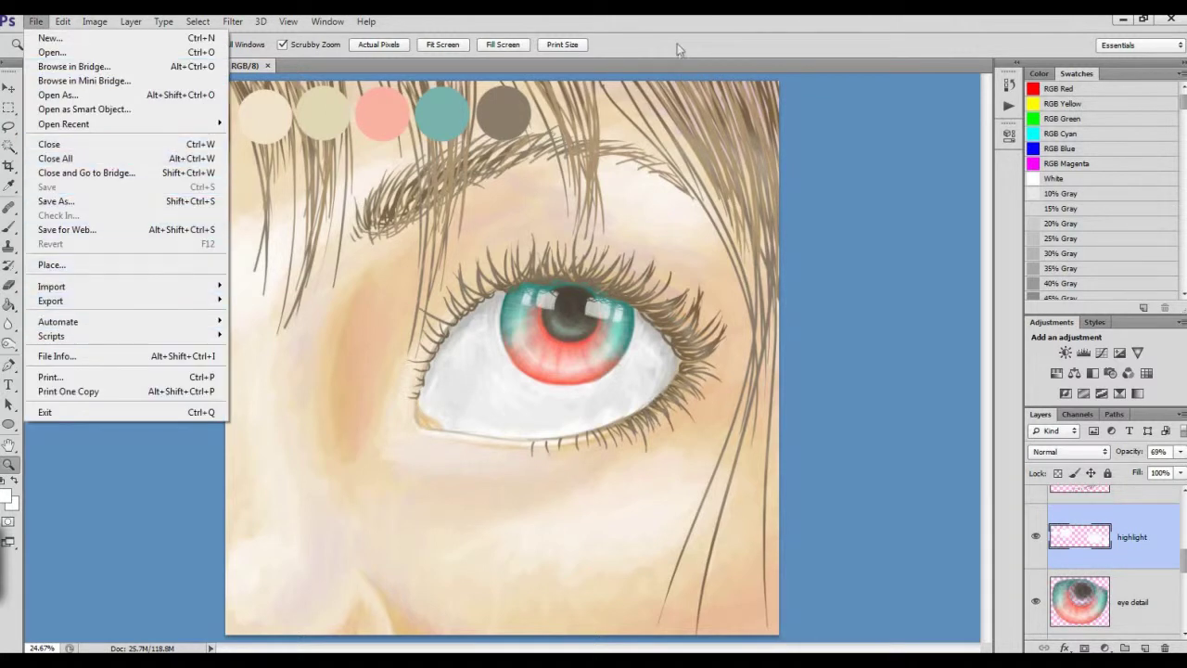
left_click(676, 50)
scroll(1113, 525, "up", 2)
left_click(1036, 517)
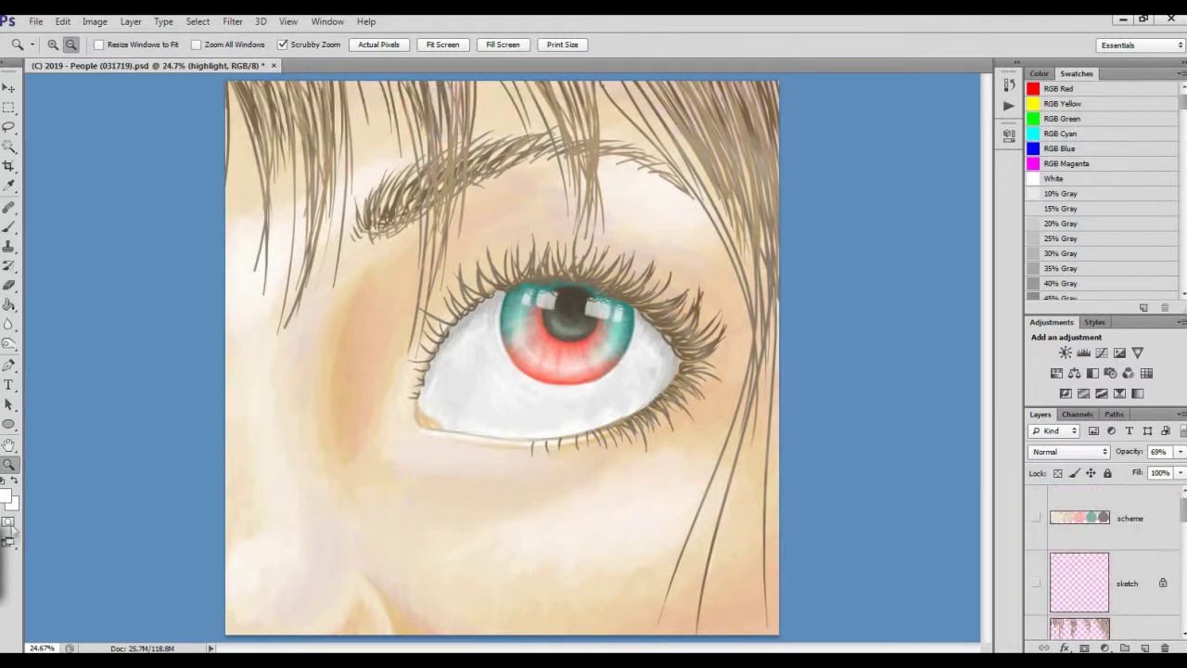